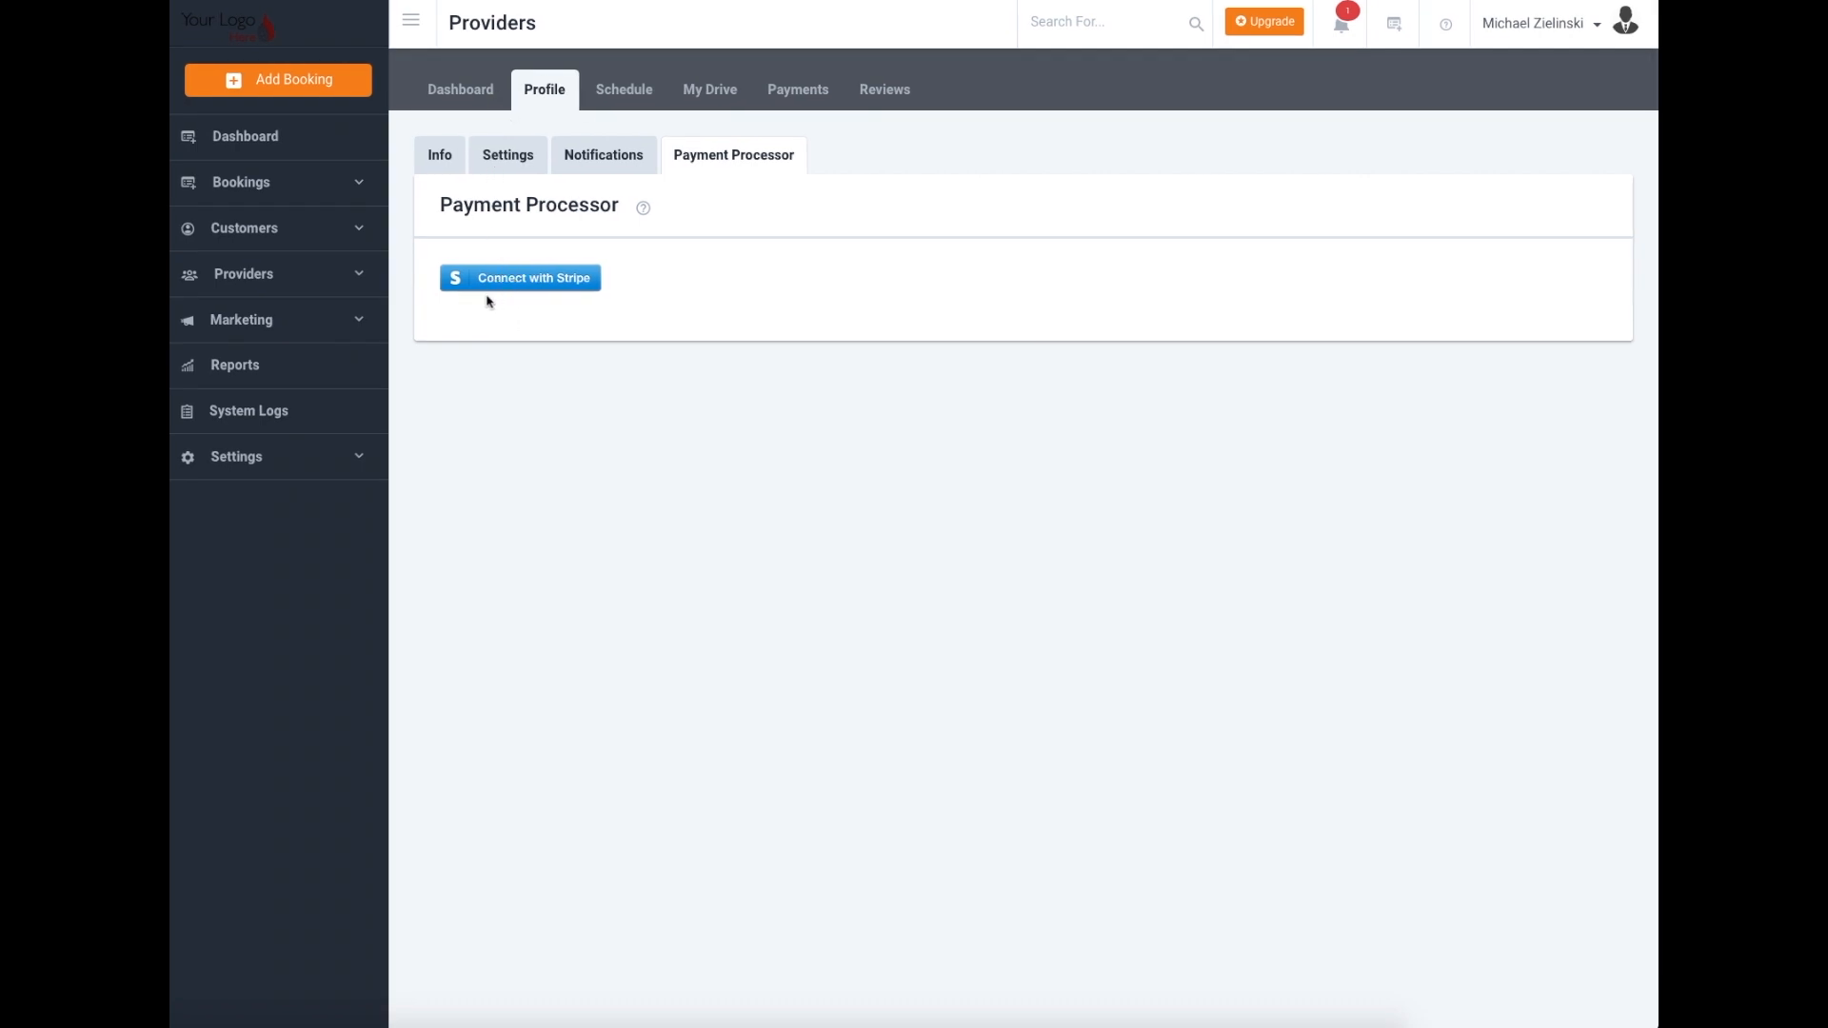
Step: Try to connect the provider to Stripe from the admin's provider profile and from the provider's own account, closing each opened page
left_click(266, 273)
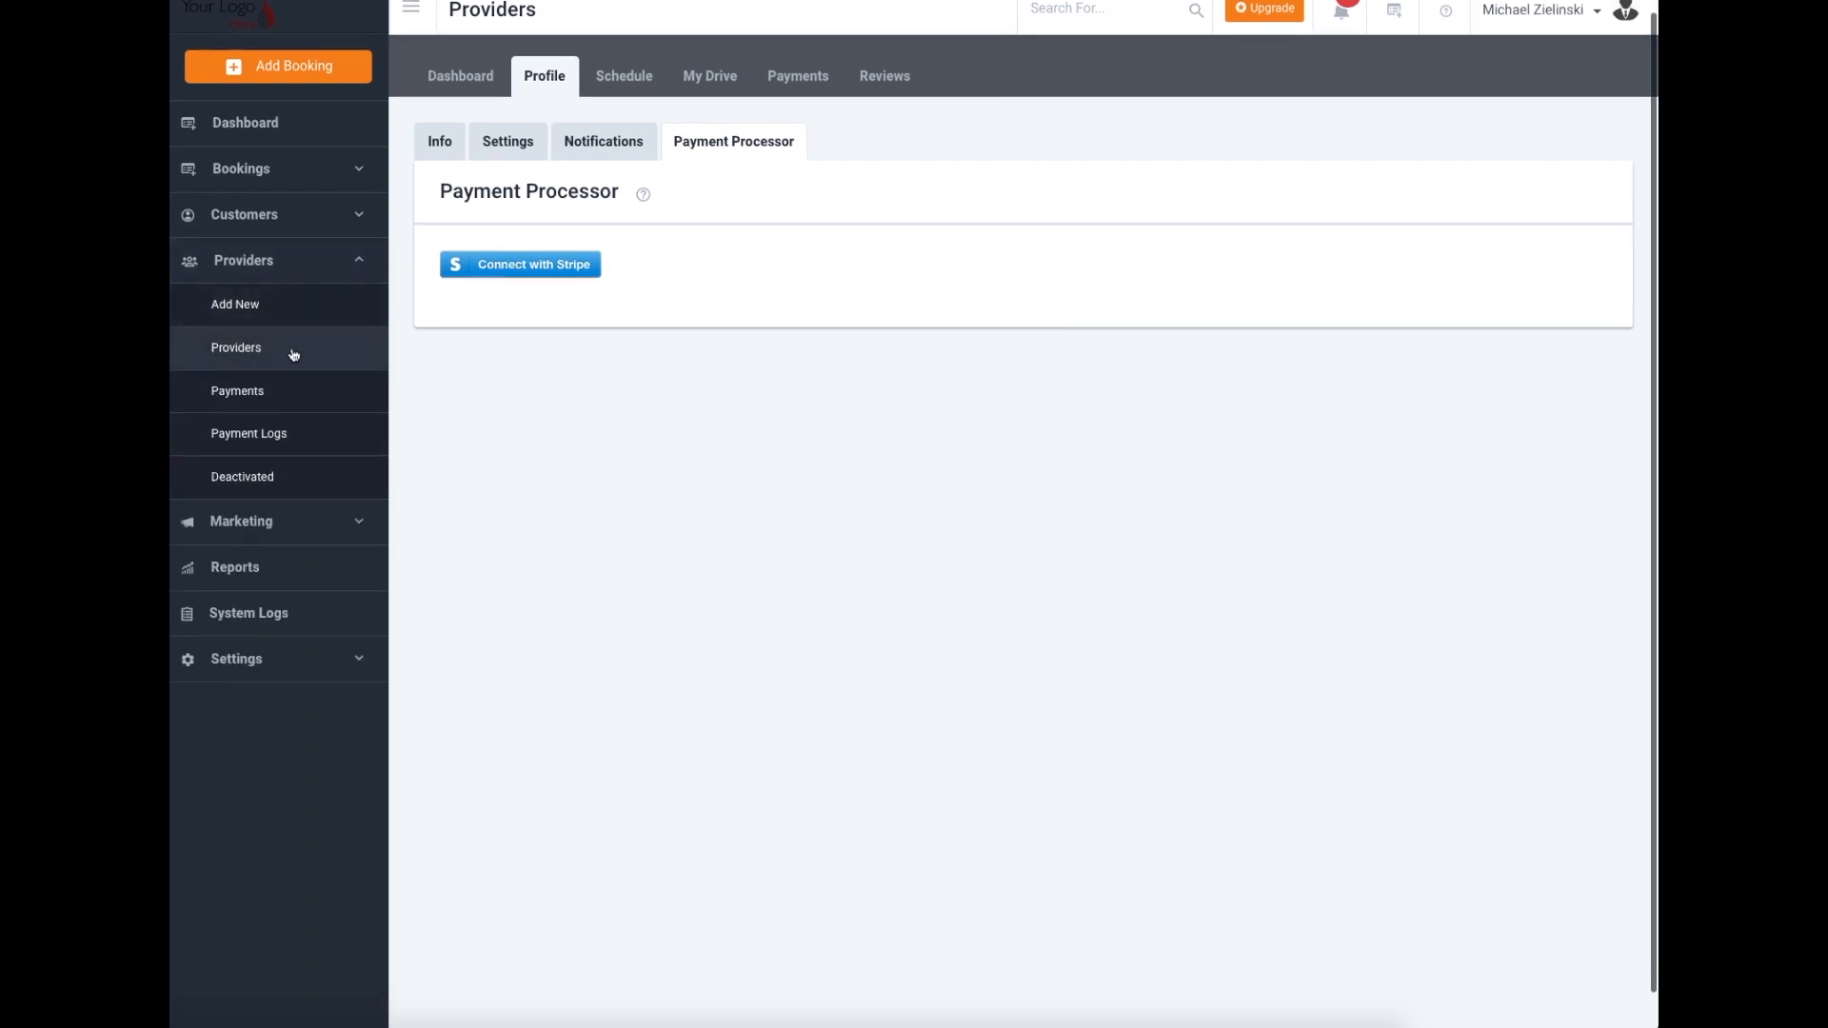
scroll(410, 338, "up", 1)
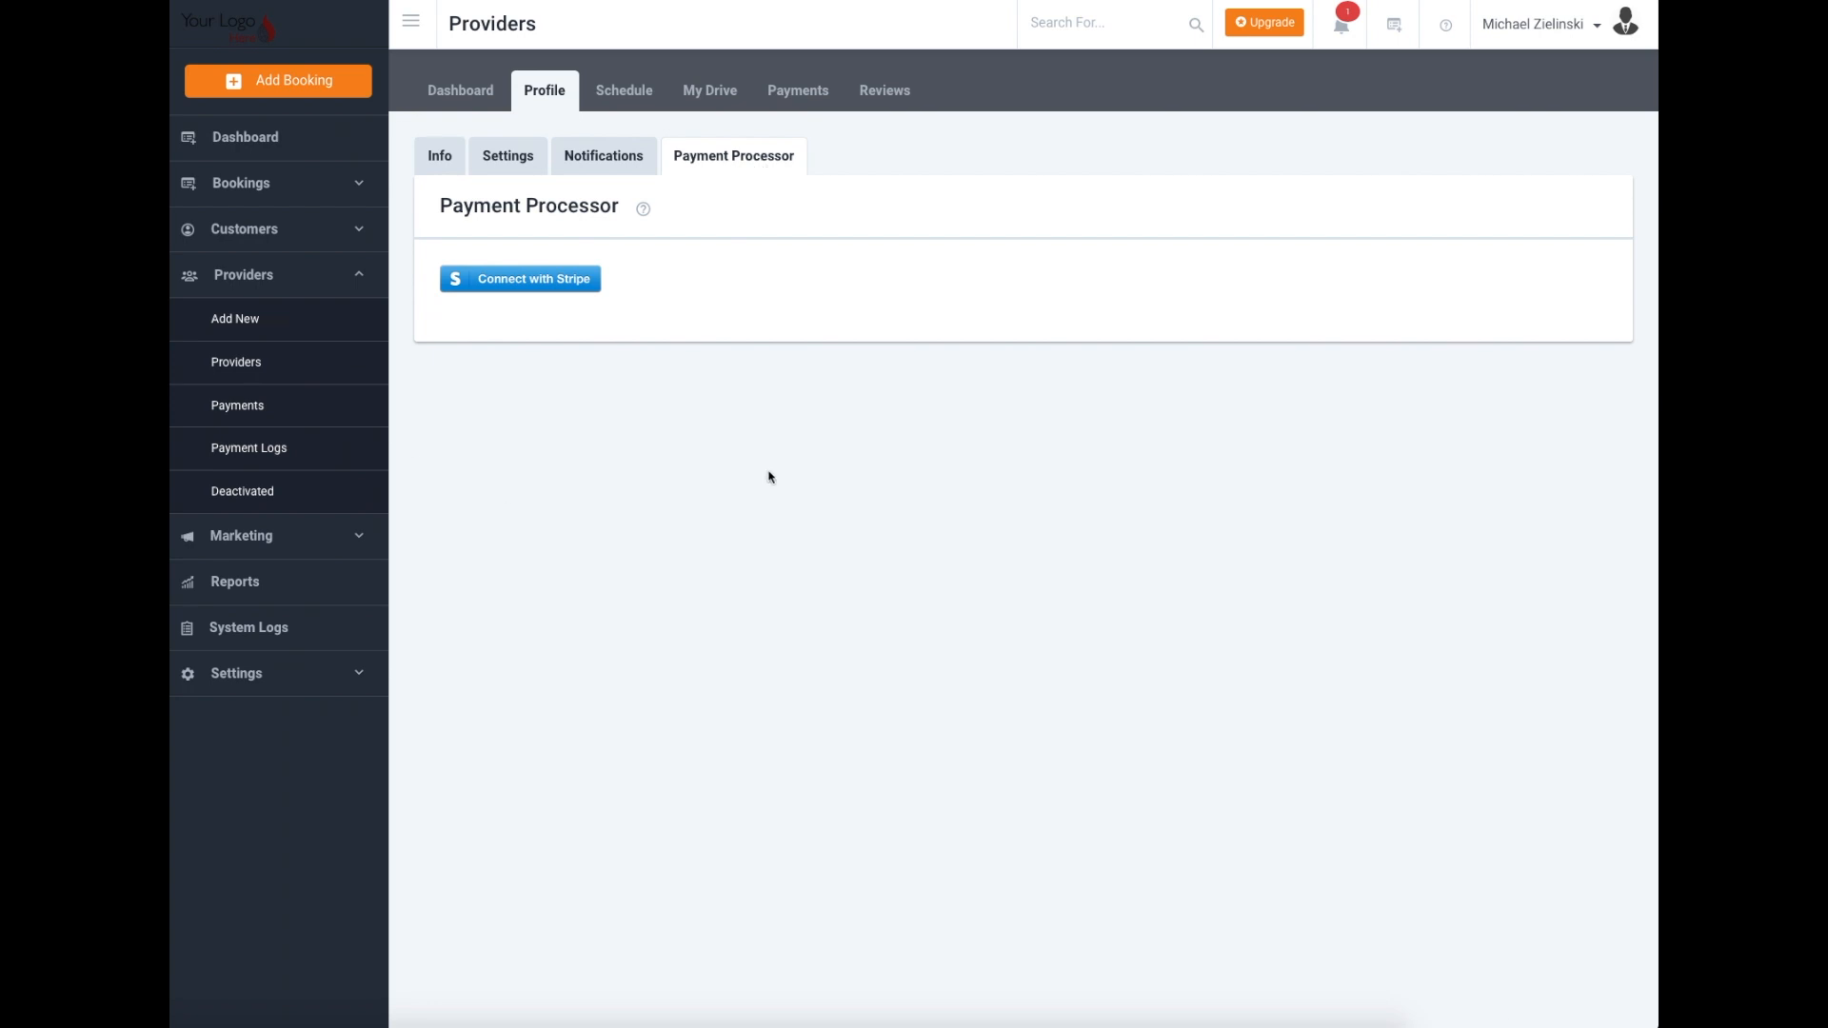
left_click(522, 288)
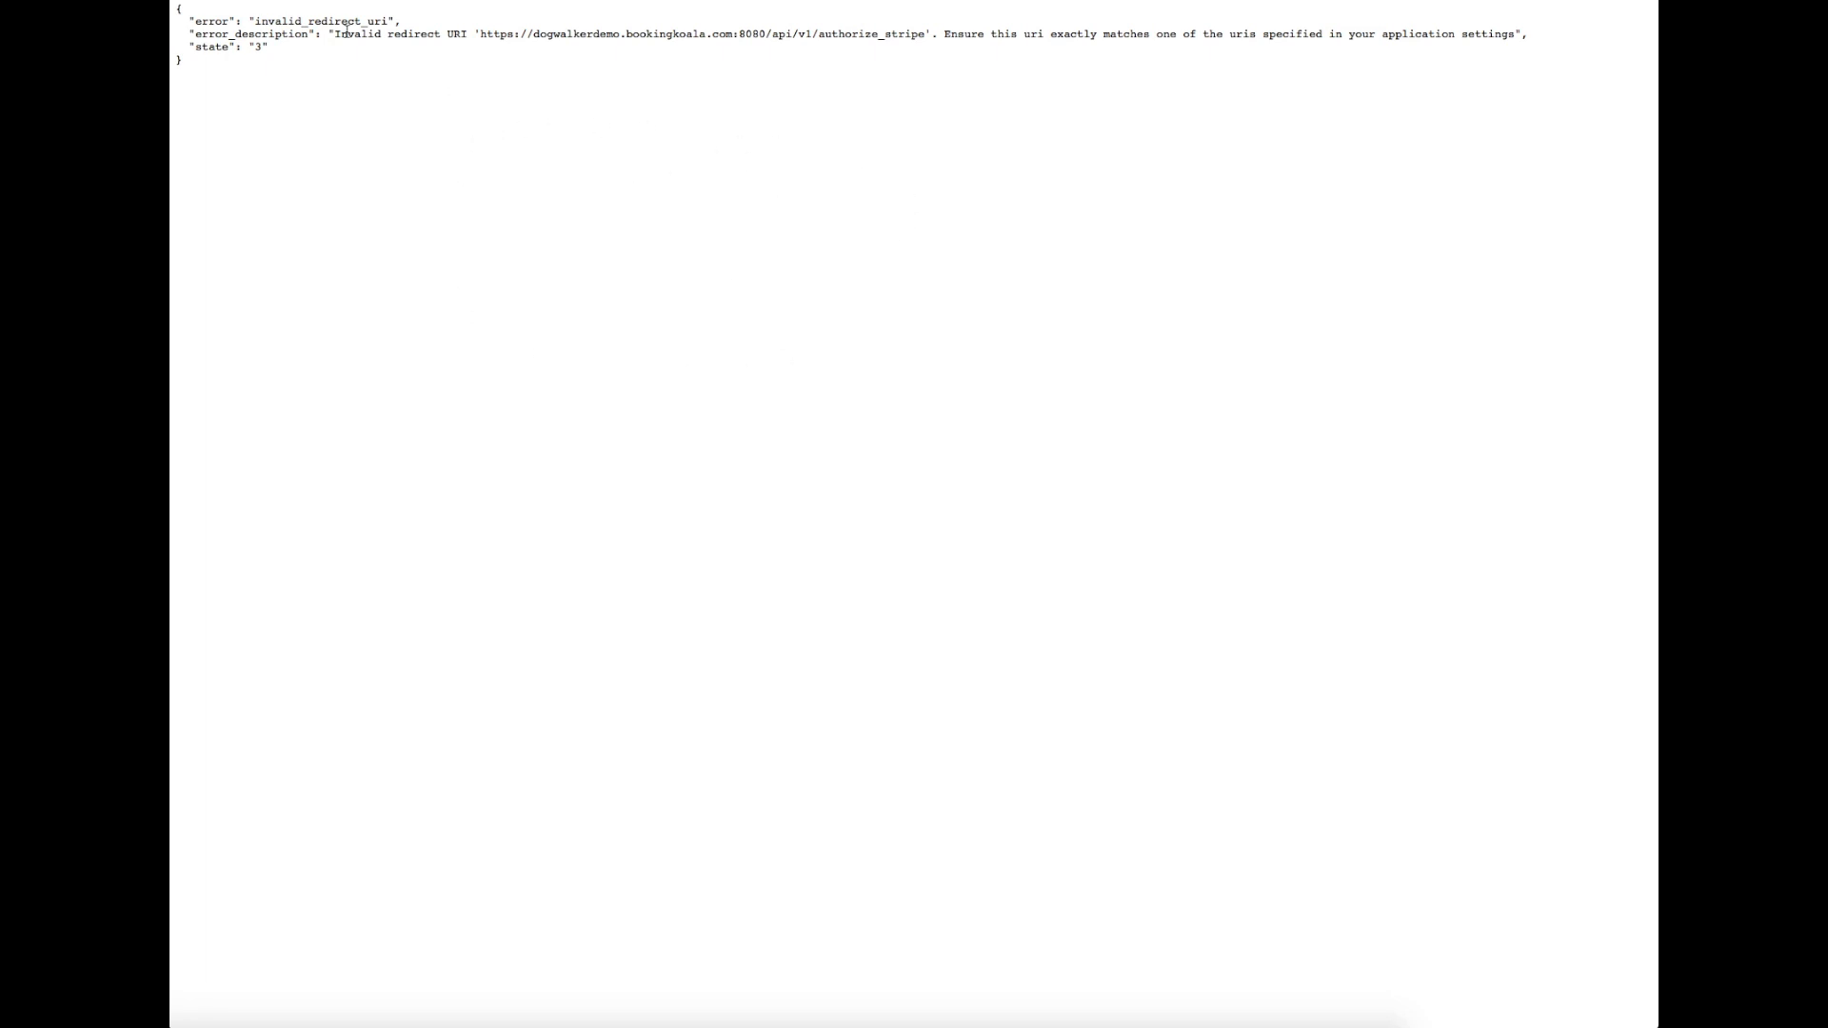
left_click(198, 2)
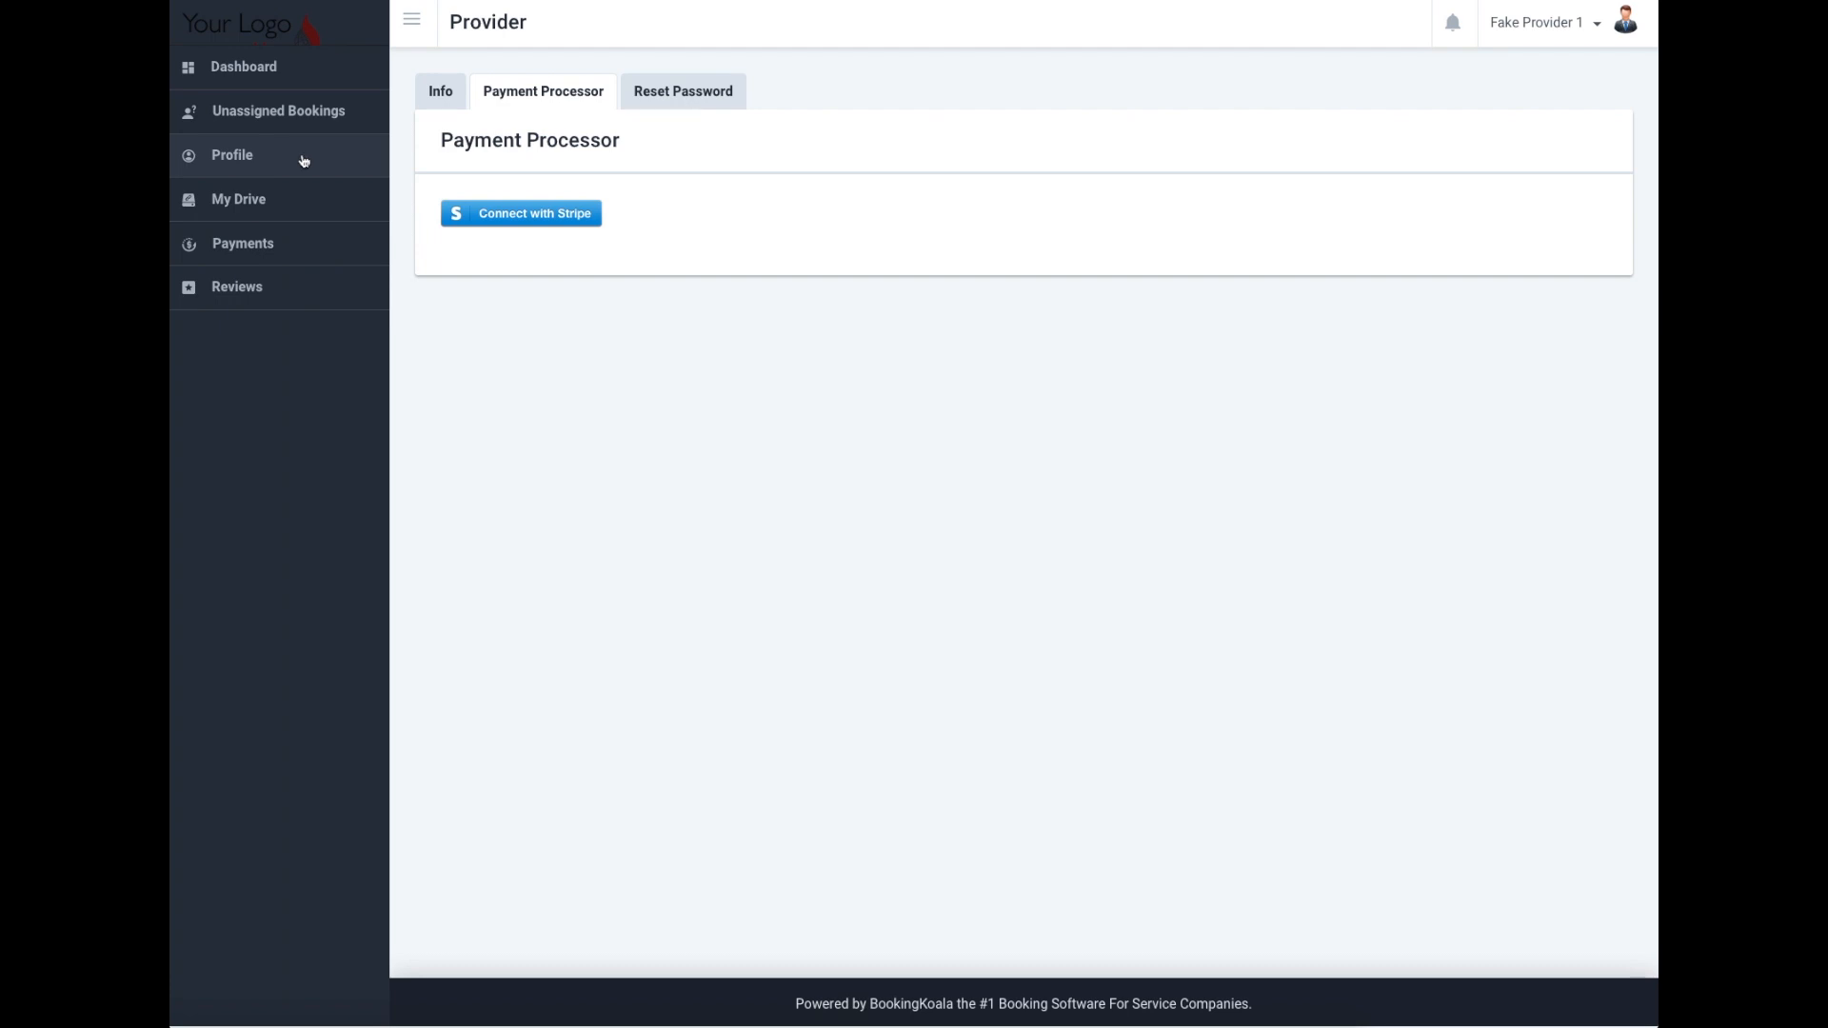
left_click(509, 218)
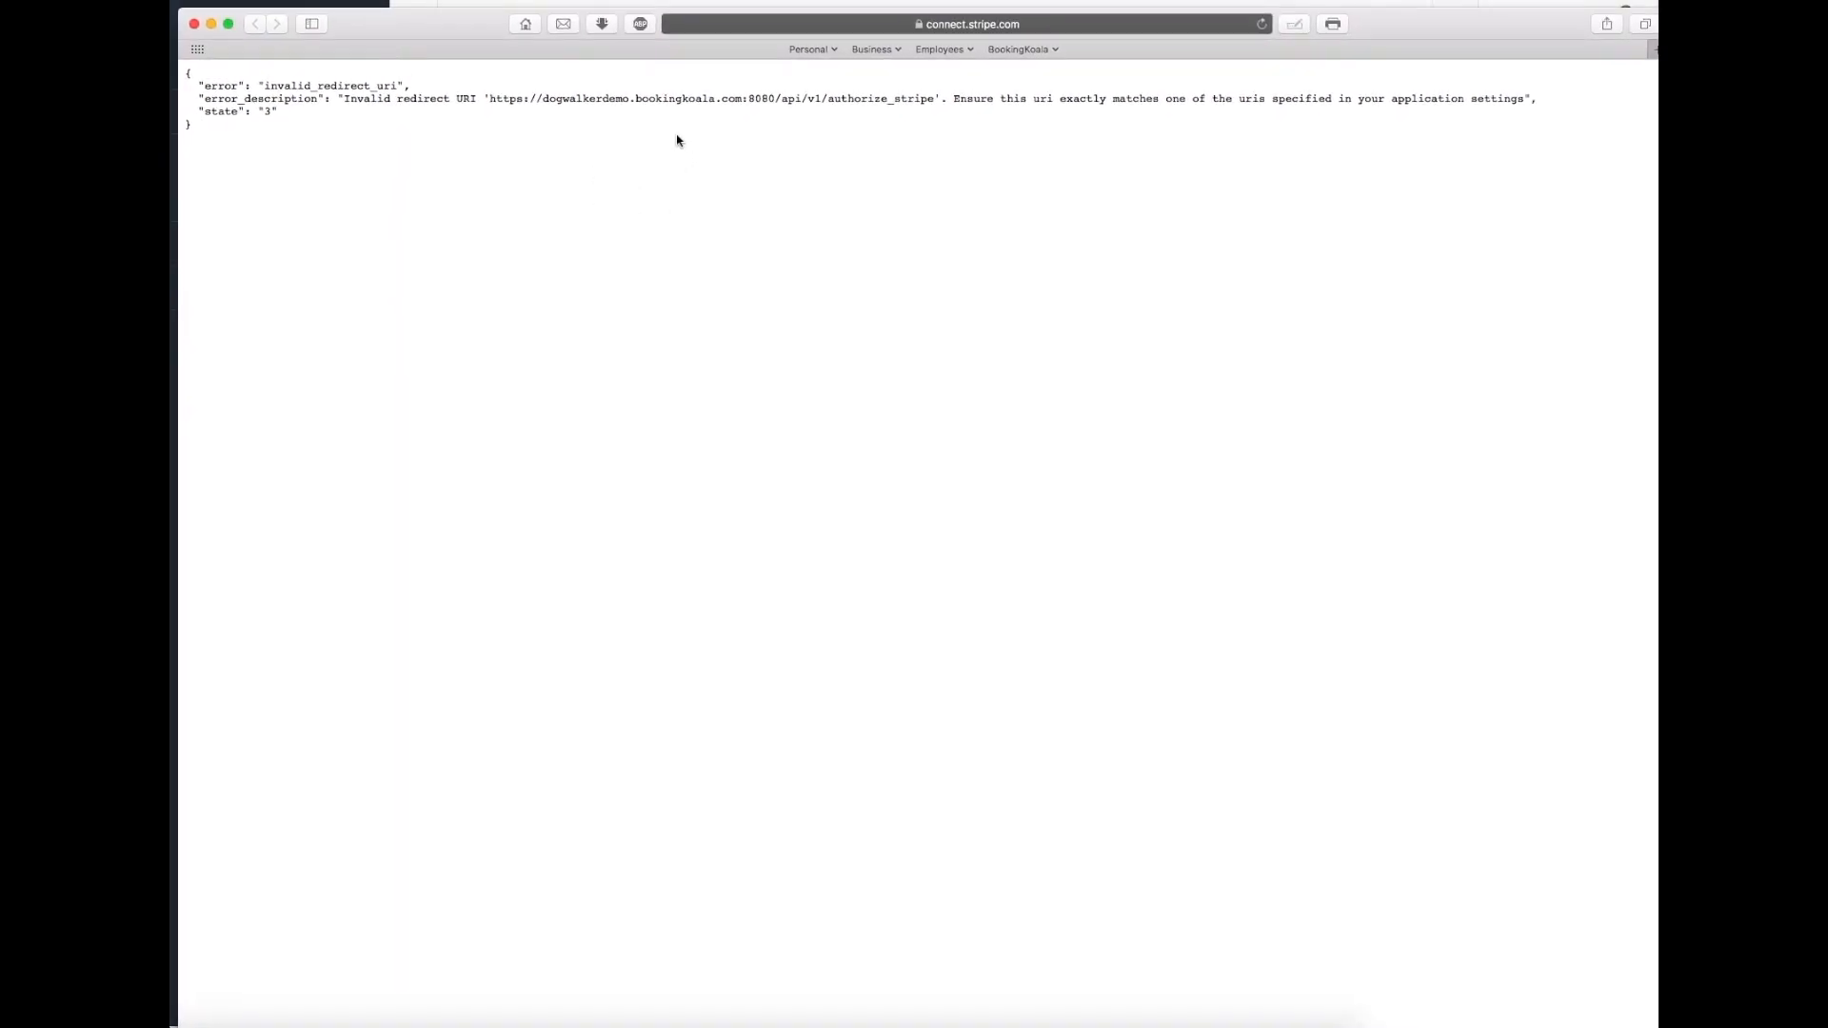
left_click(193, 25)
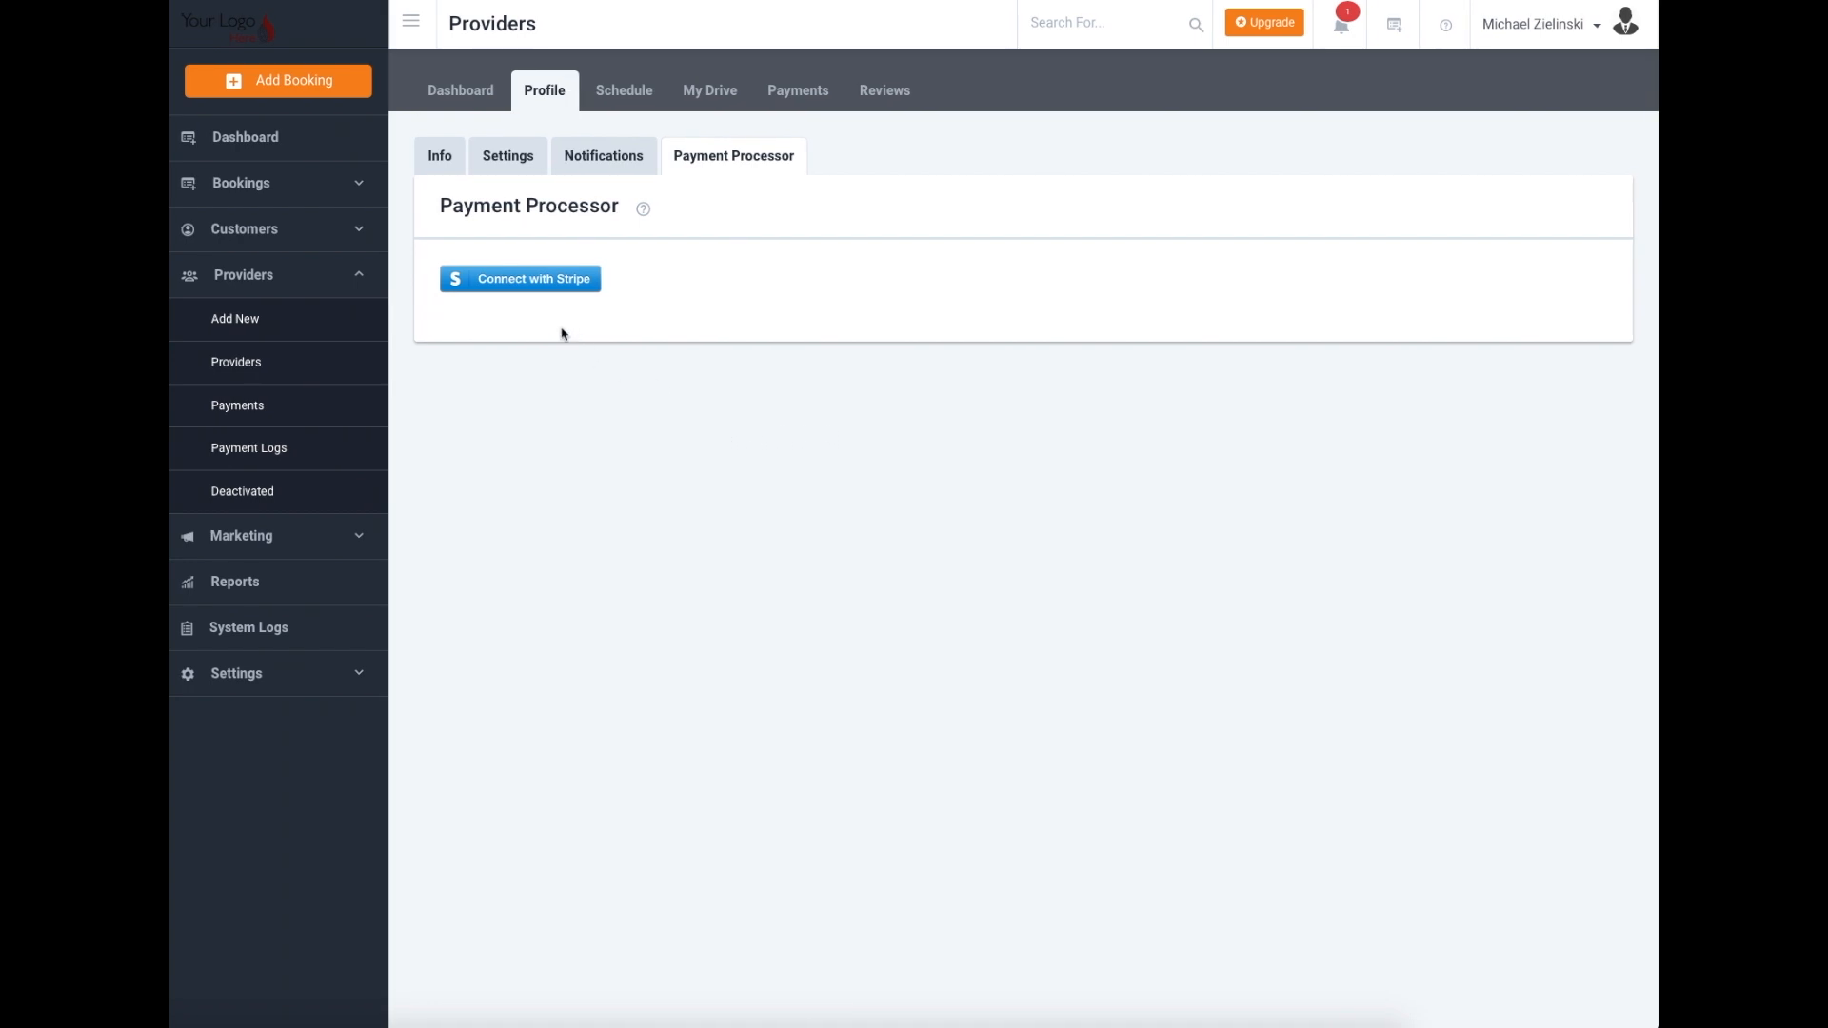
left_click(534, 286)
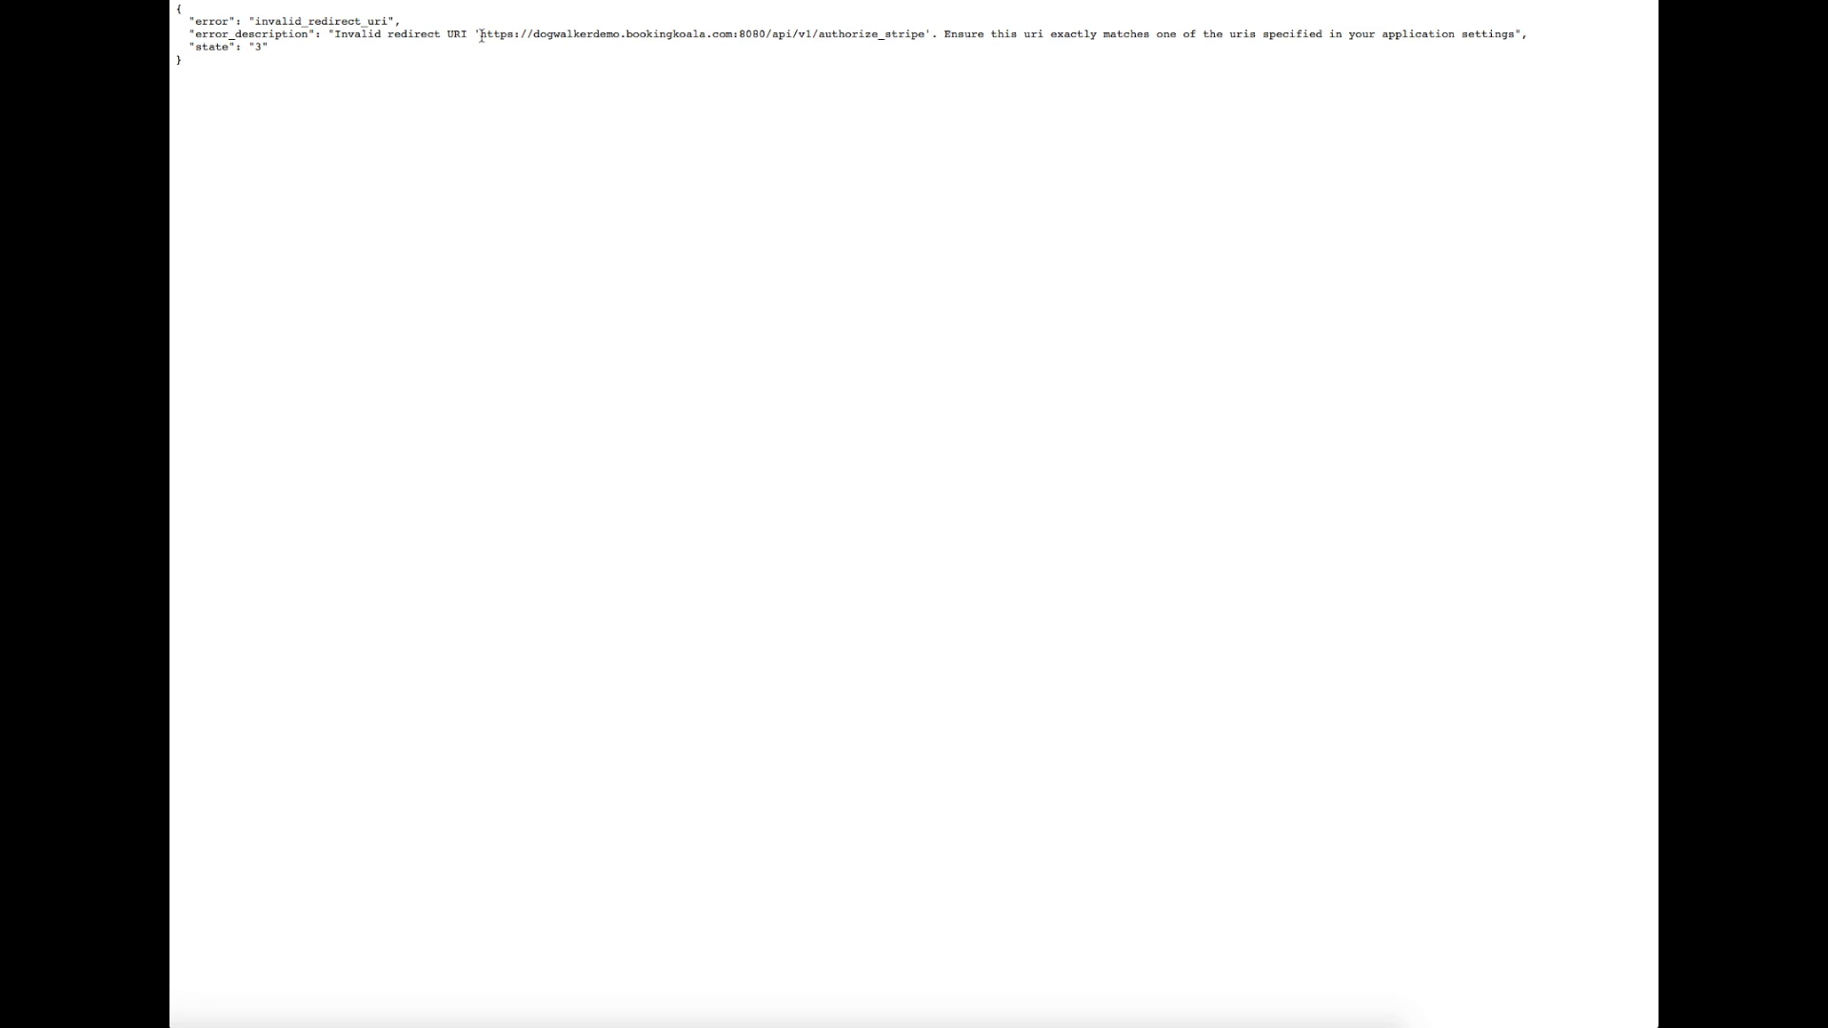
left_click_drag(481, 36, 523, 39)
left_click_drag(692, 40, 918, 36)
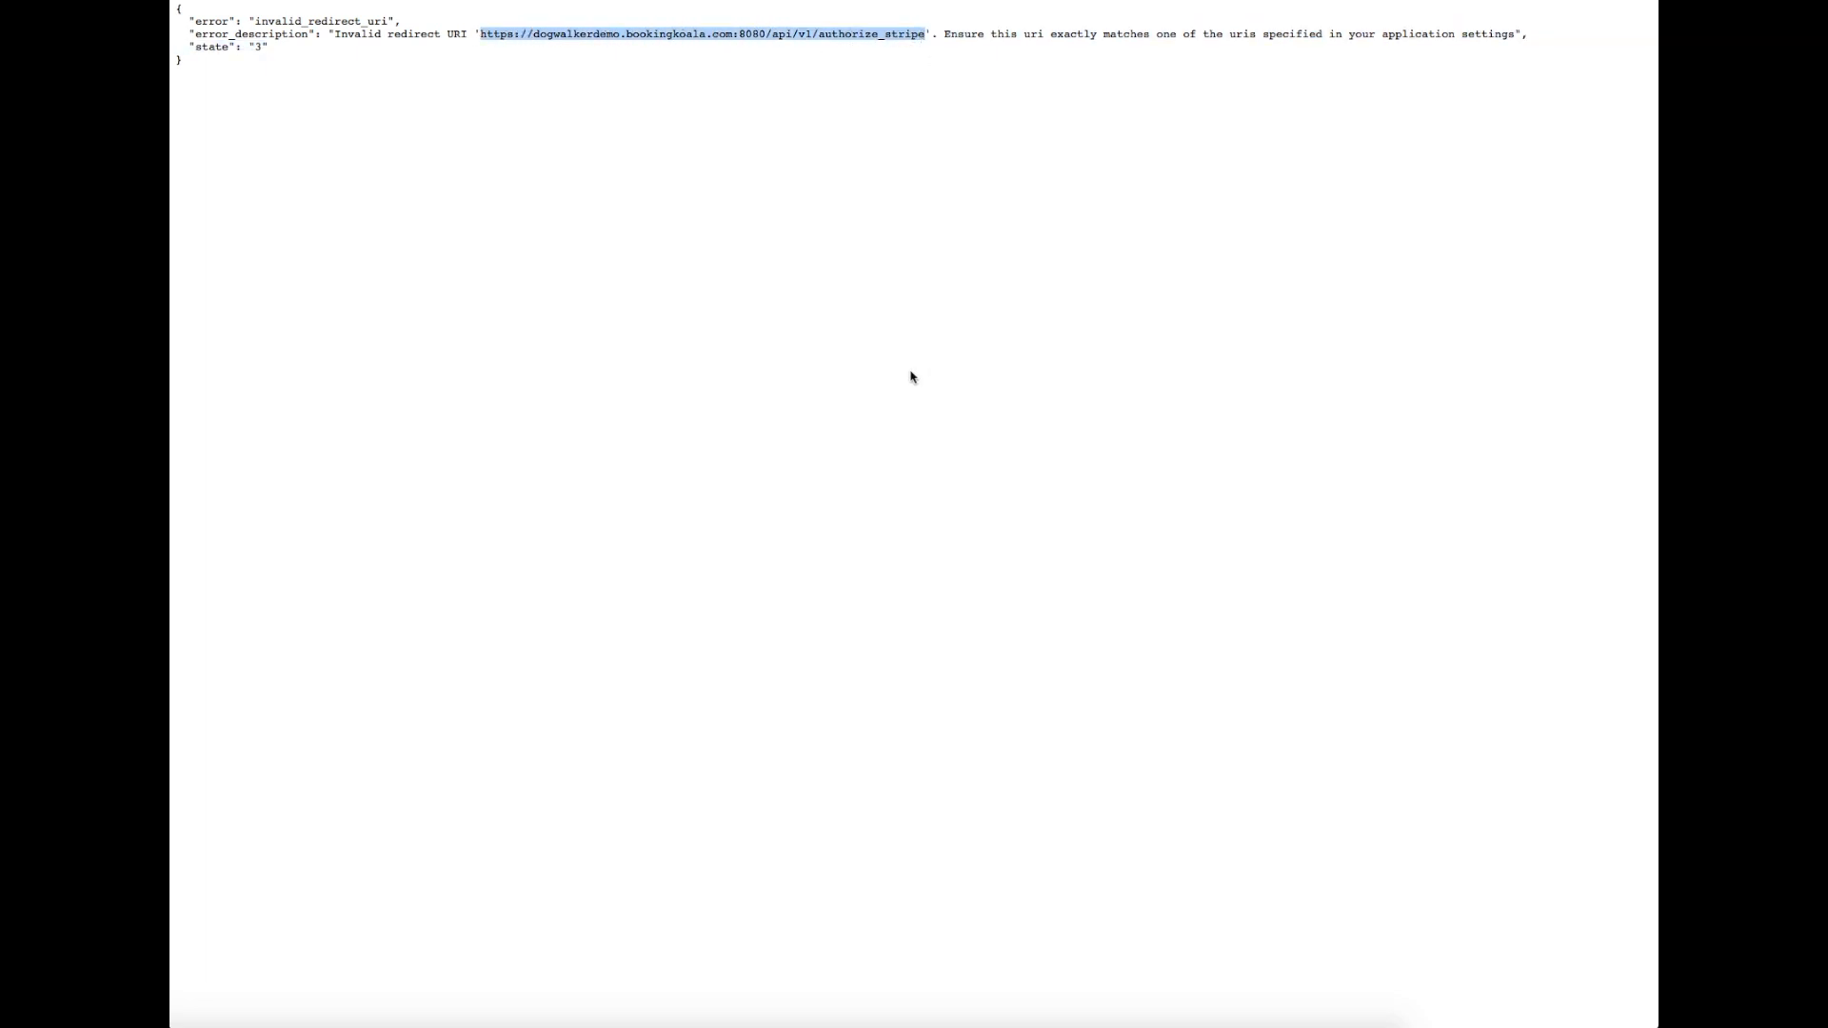
left_click(993, 225)
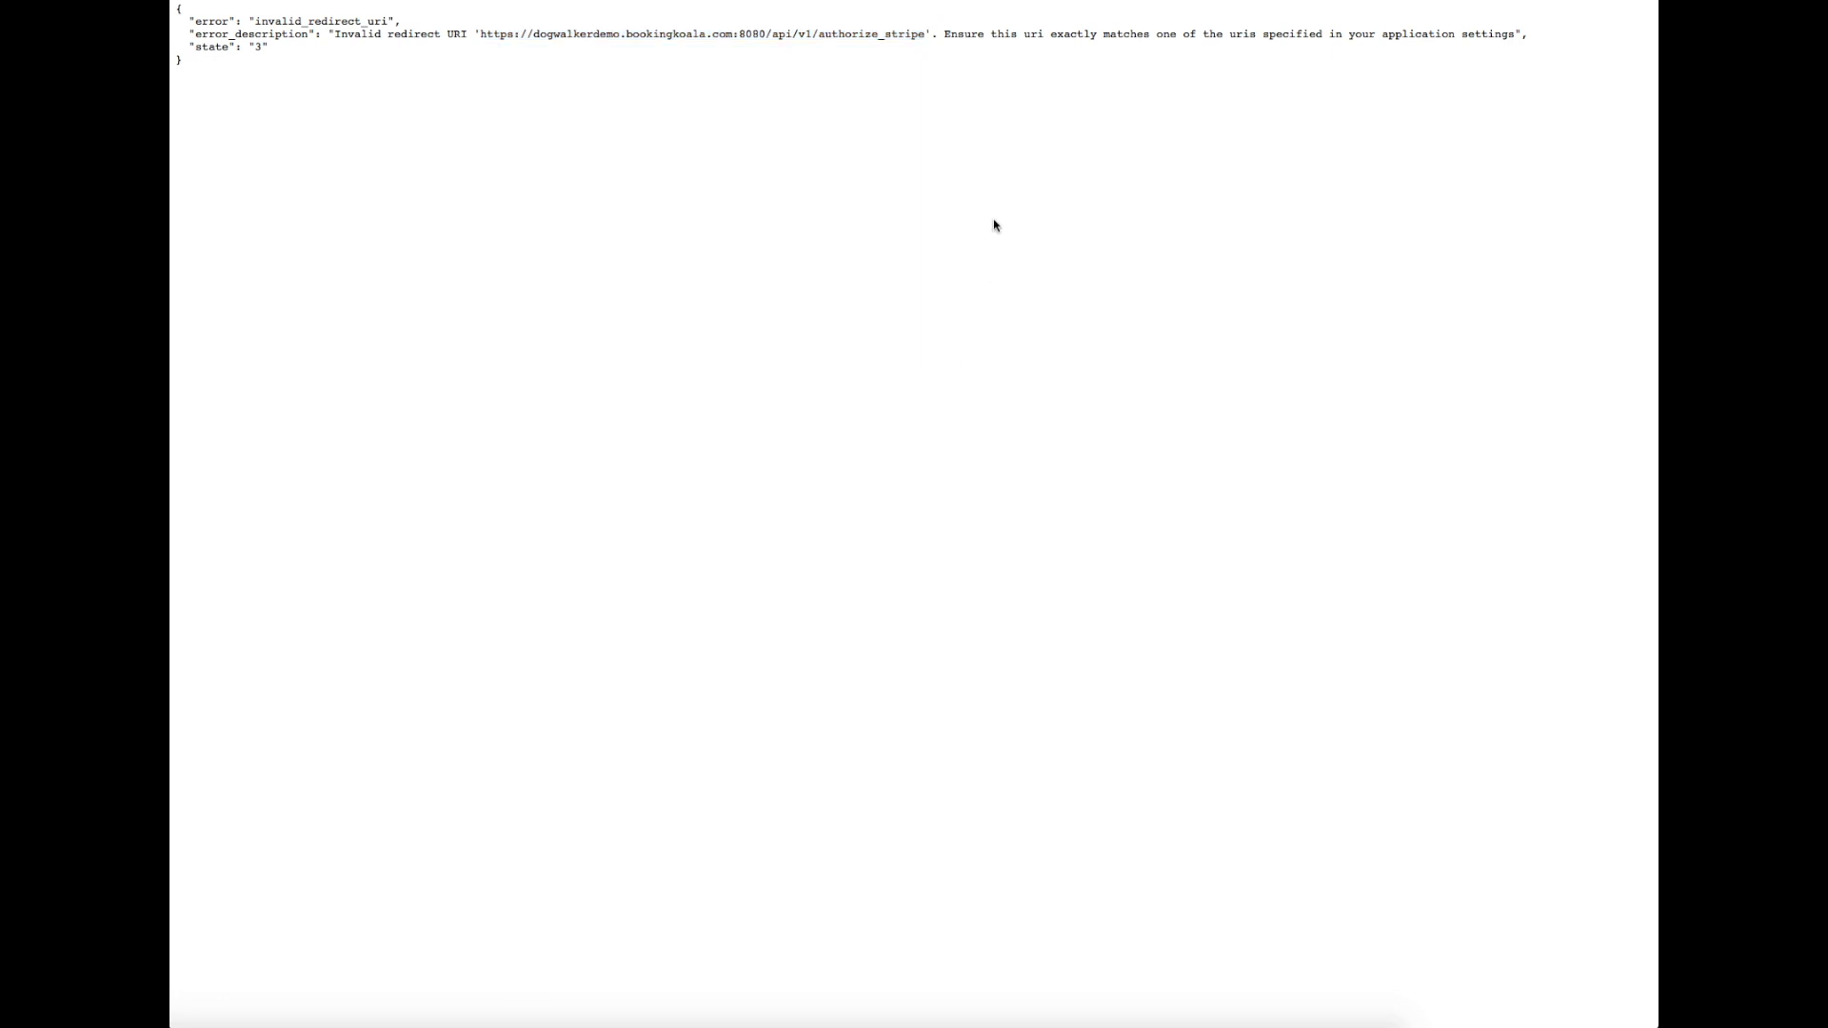
key("alt+Left")
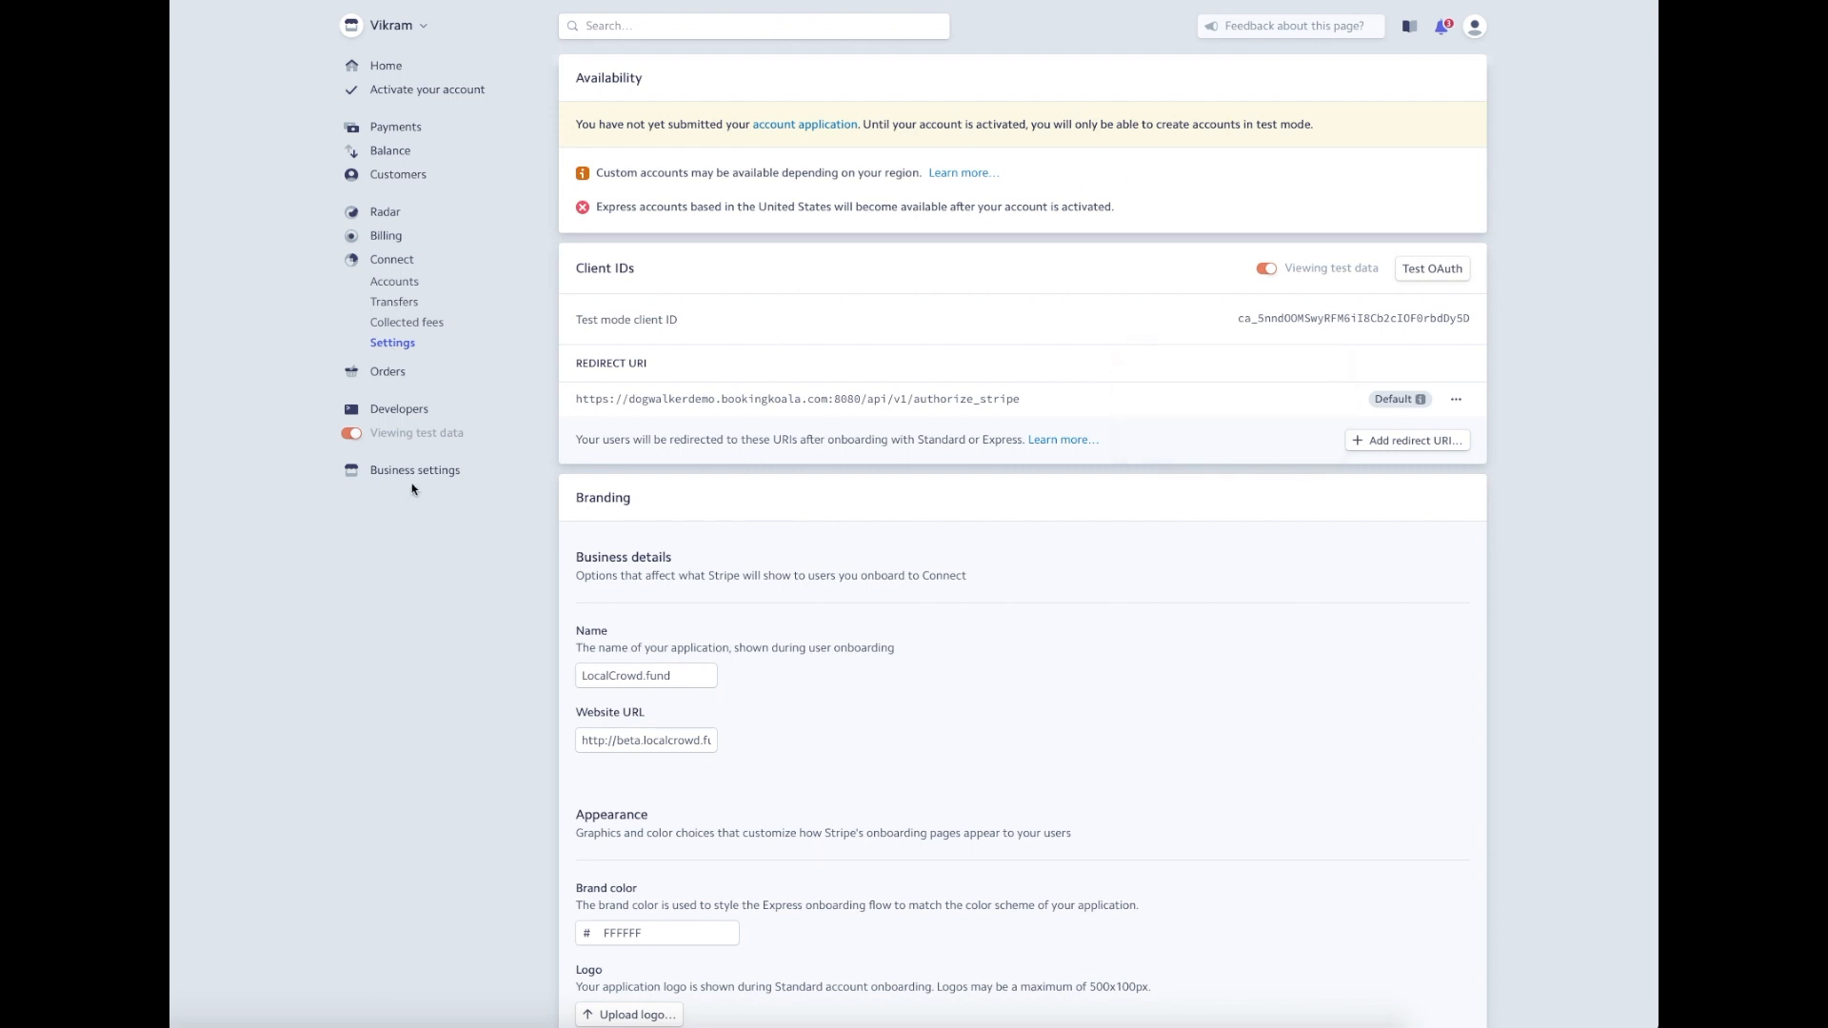
left_click(354, 436)
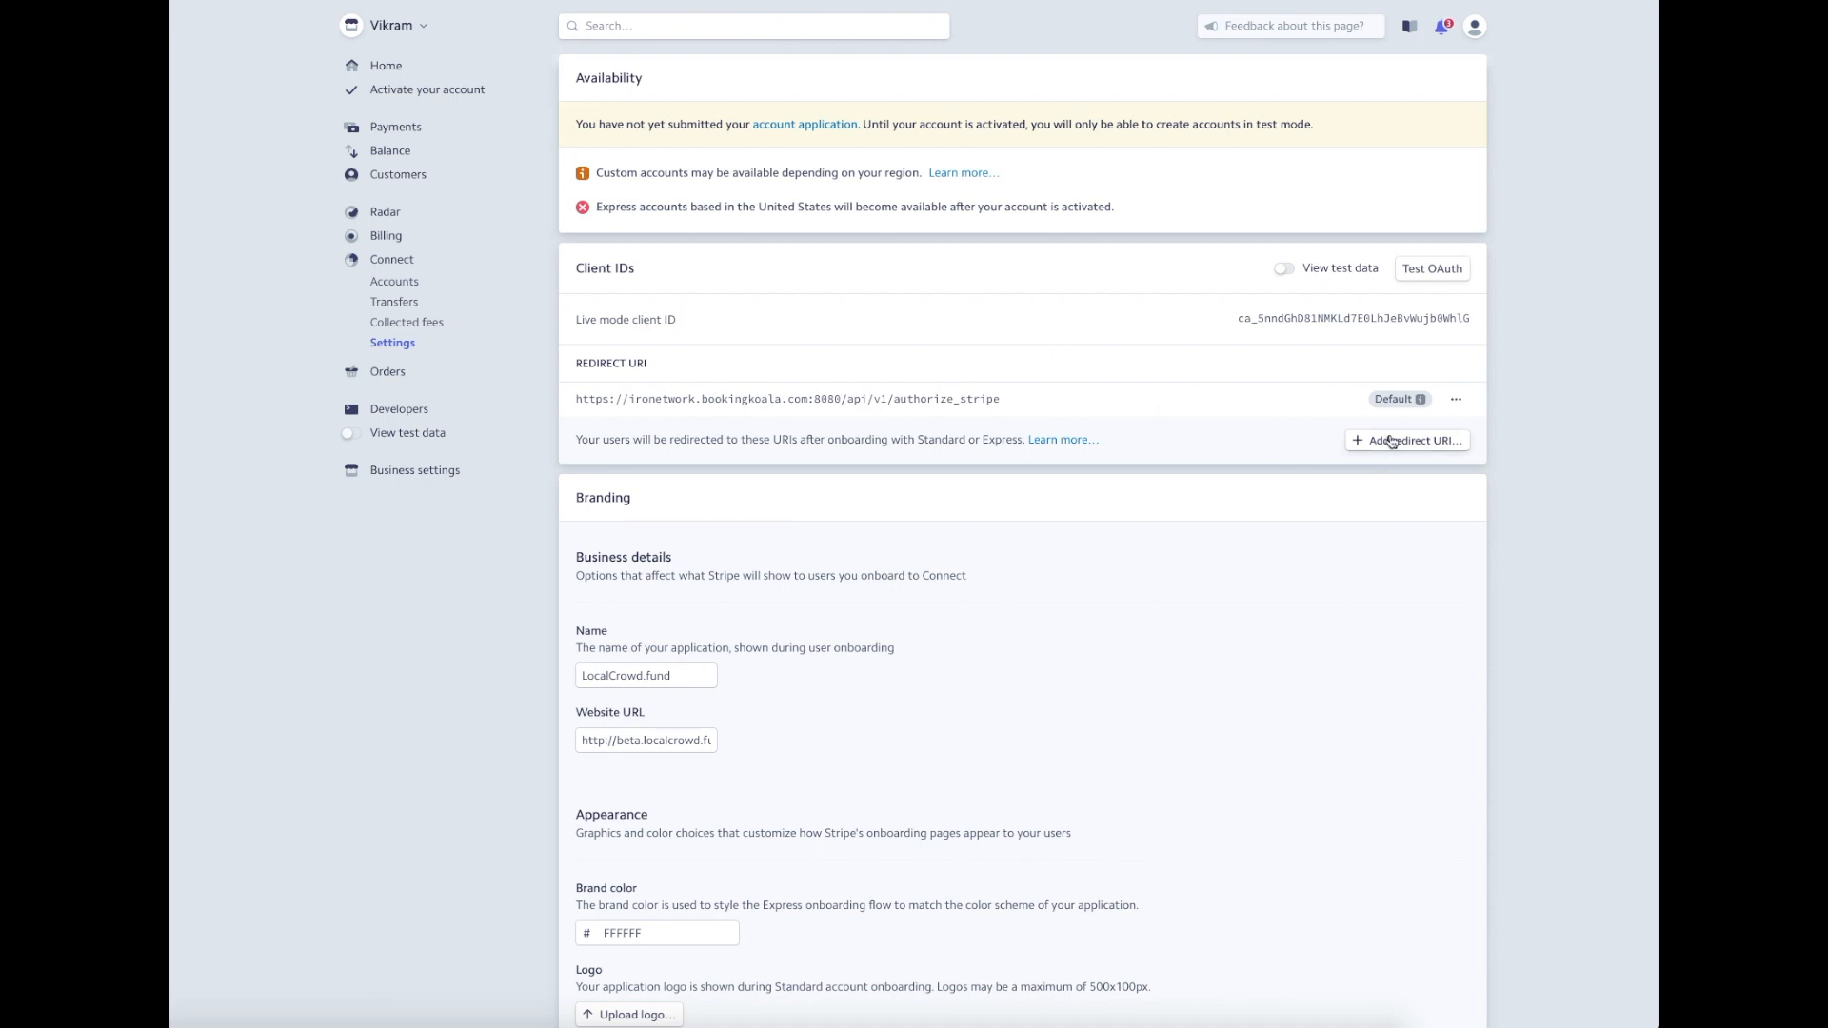
left_click(1390, 443)
key("ctrl+v")
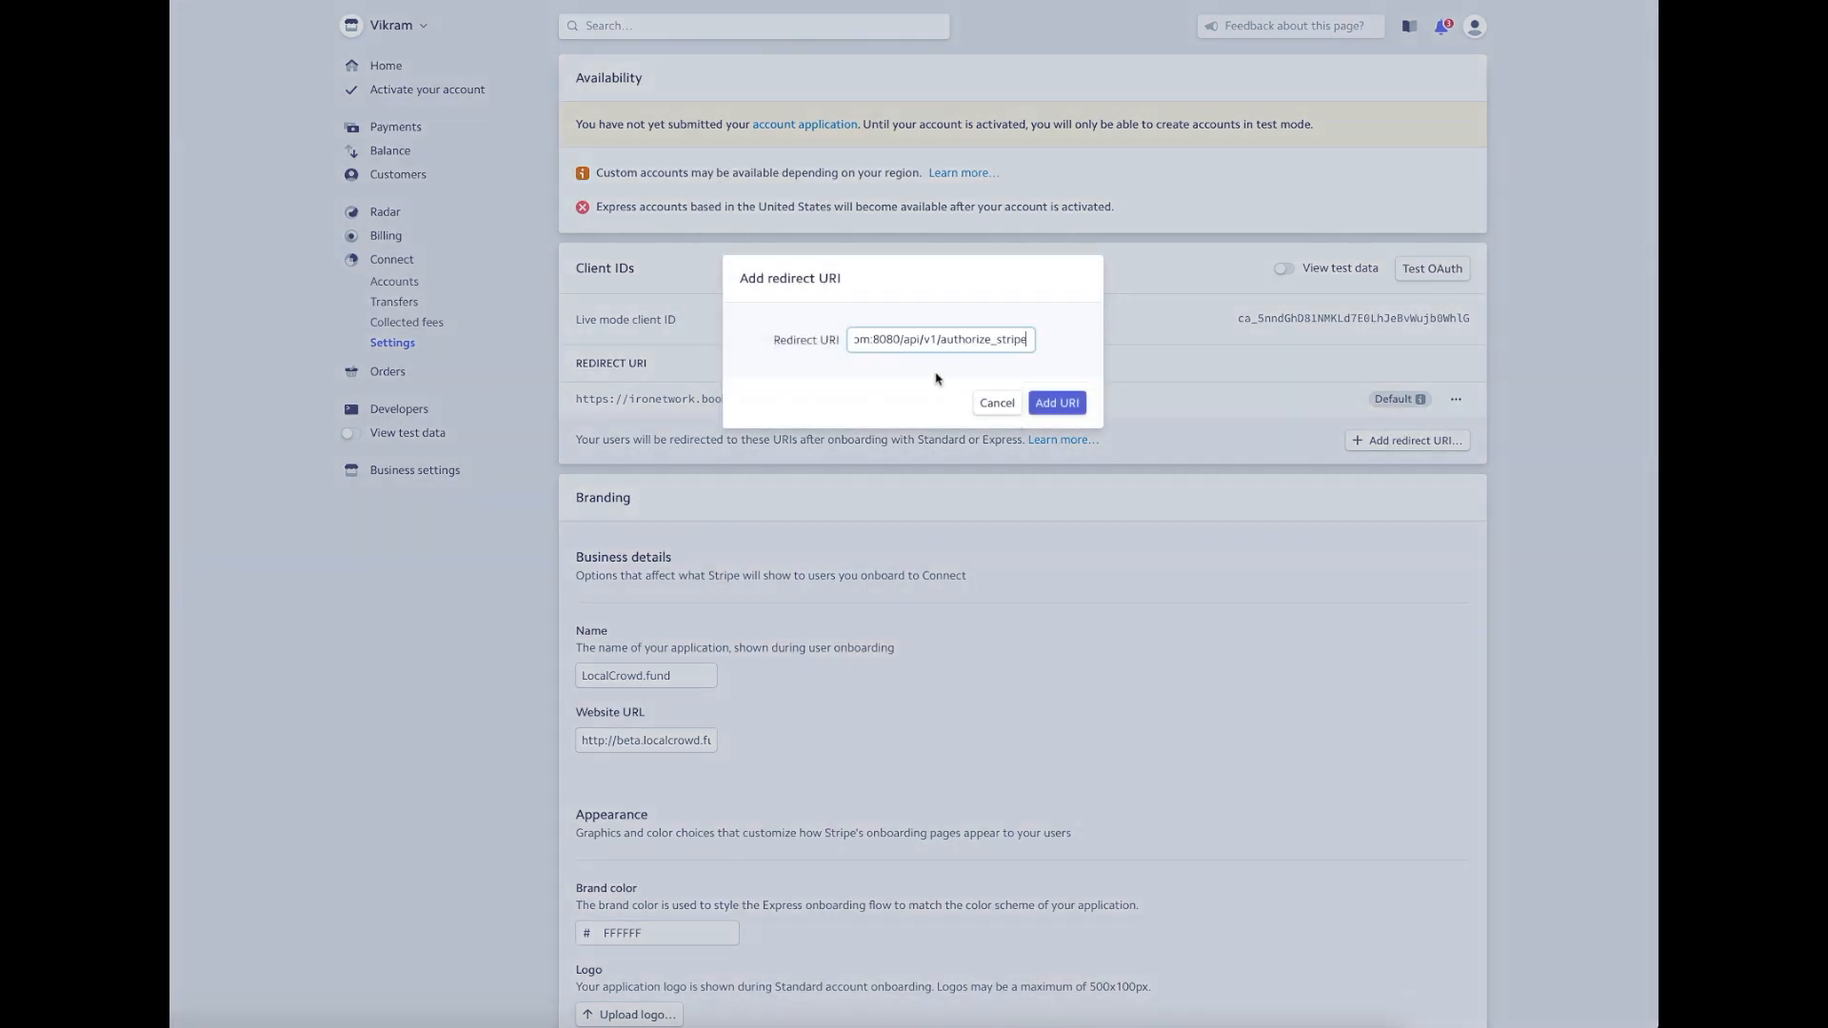
left_click(1059, 403)
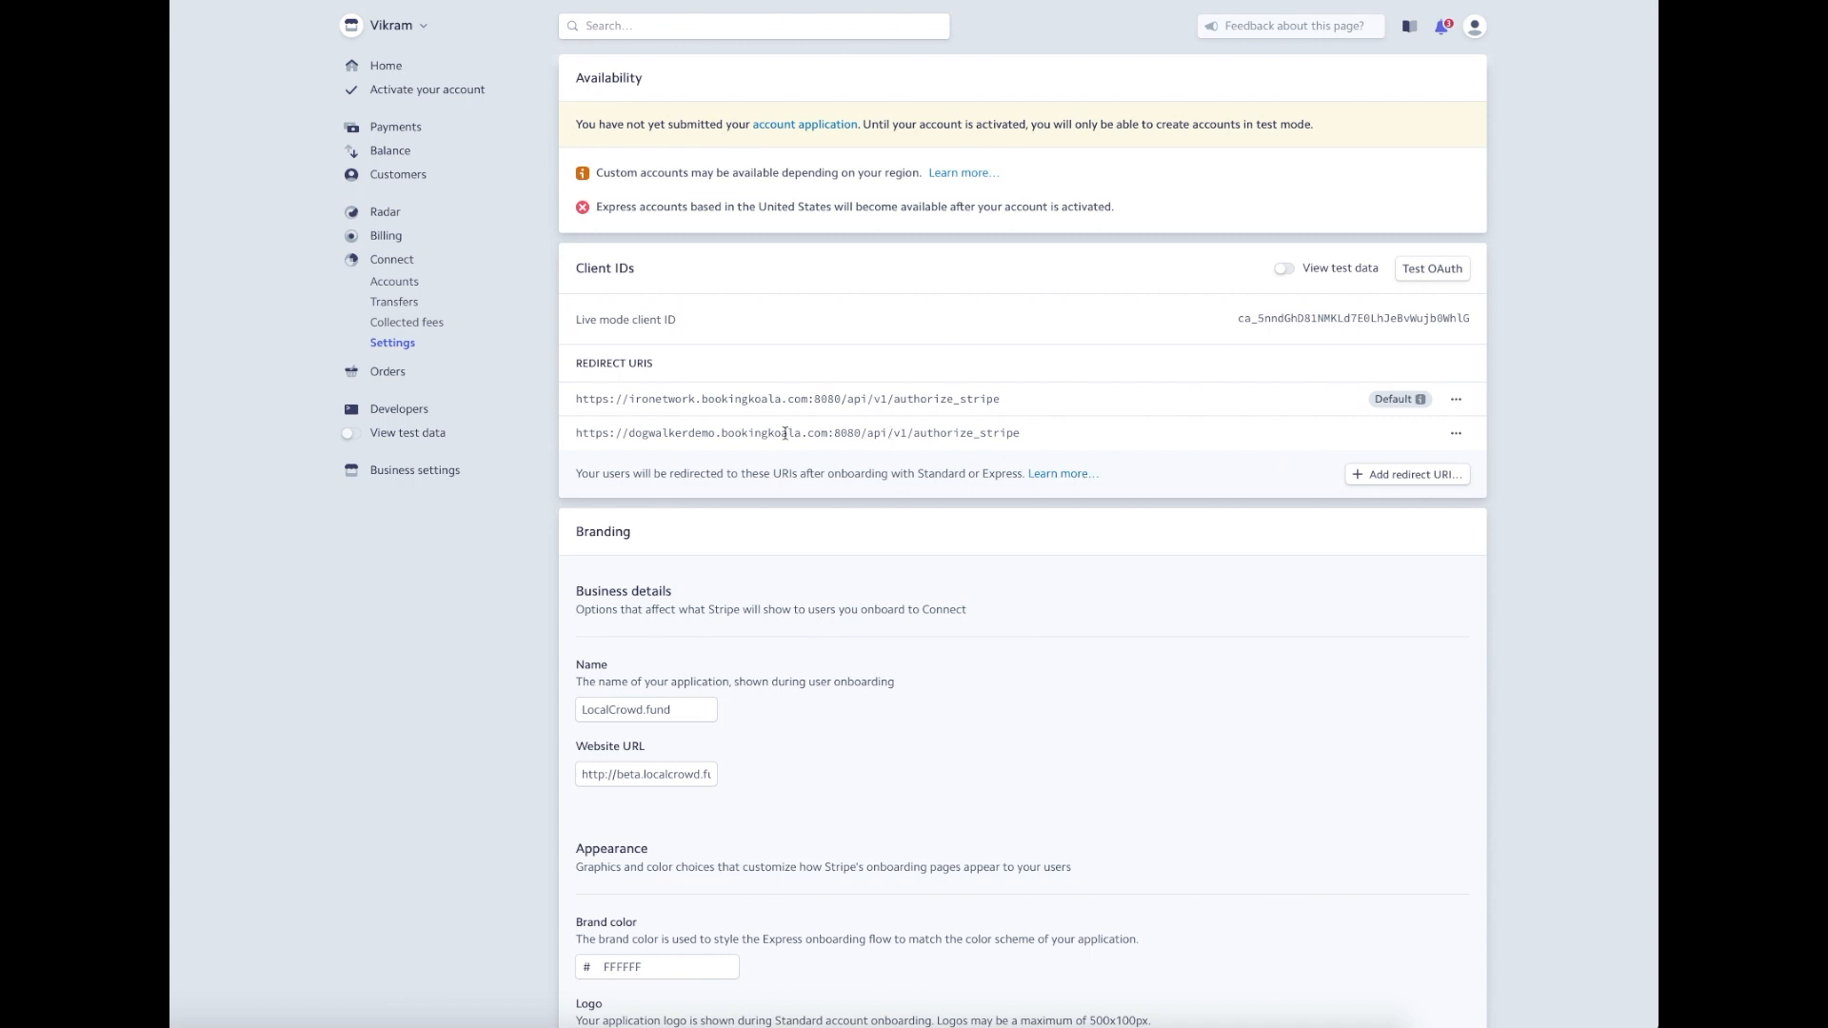
left_click(1456, 433)
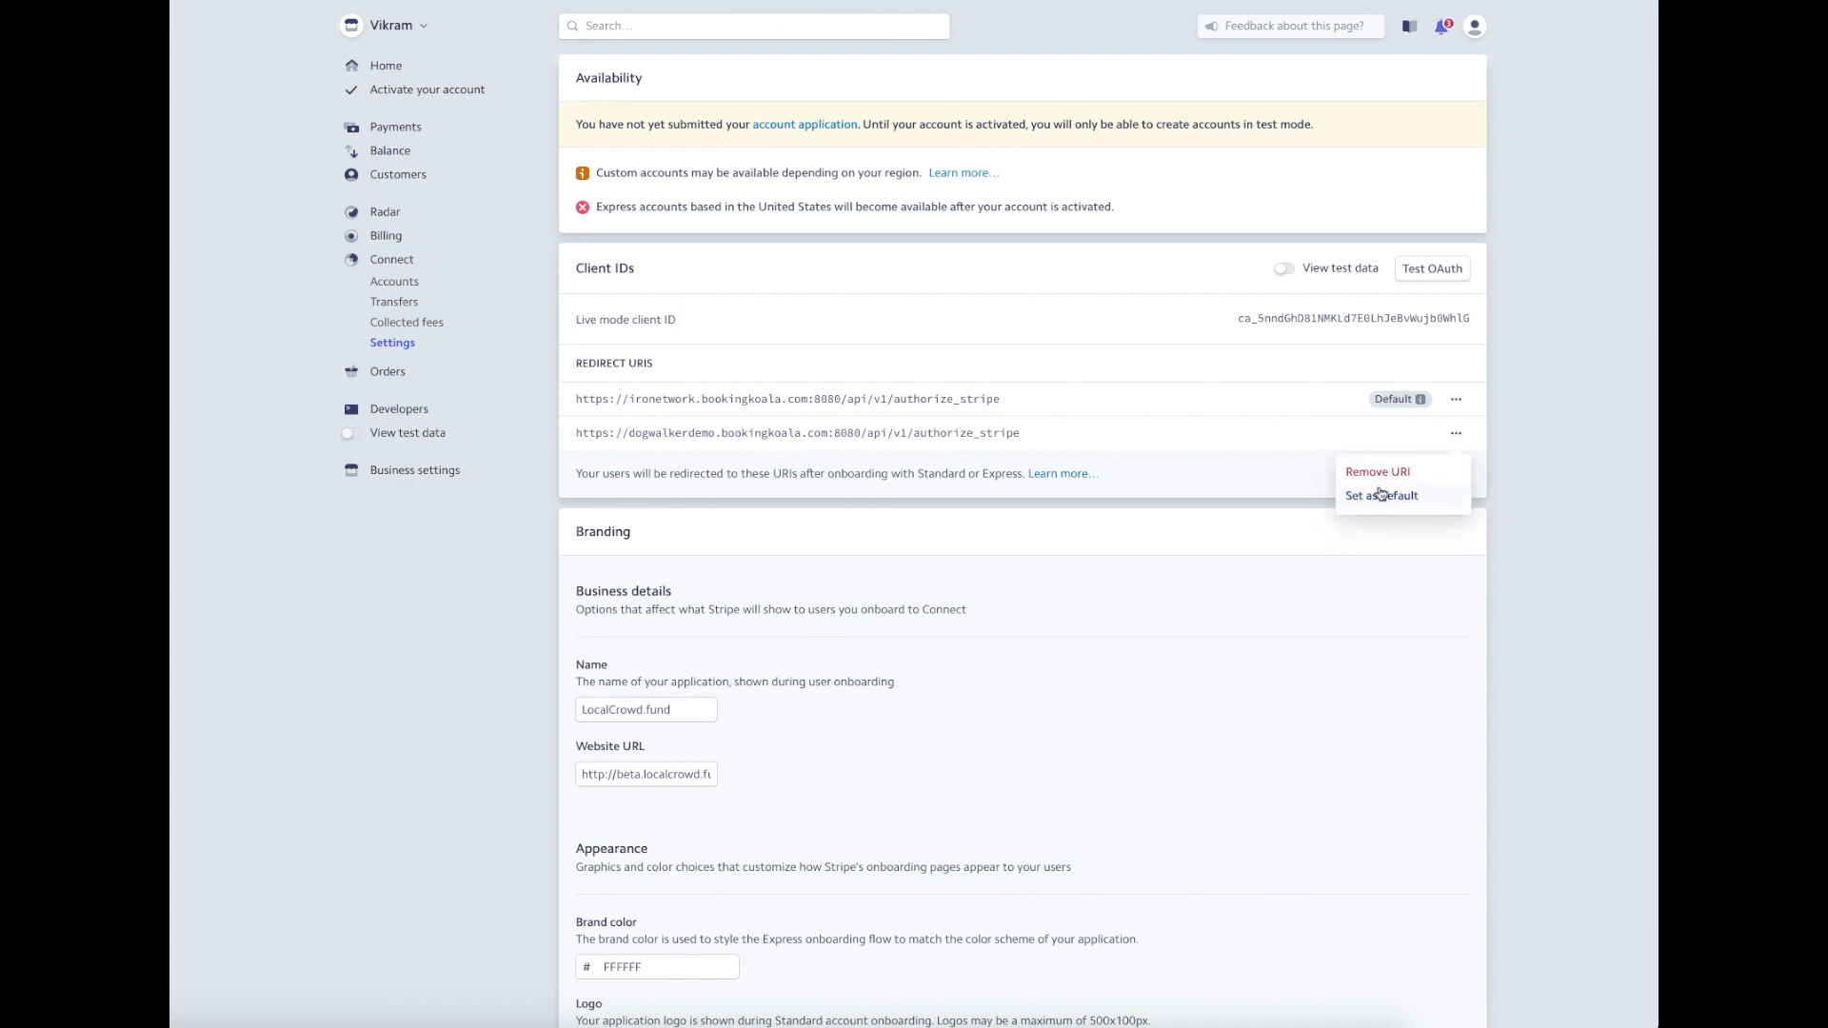
left_click(1382, 496)
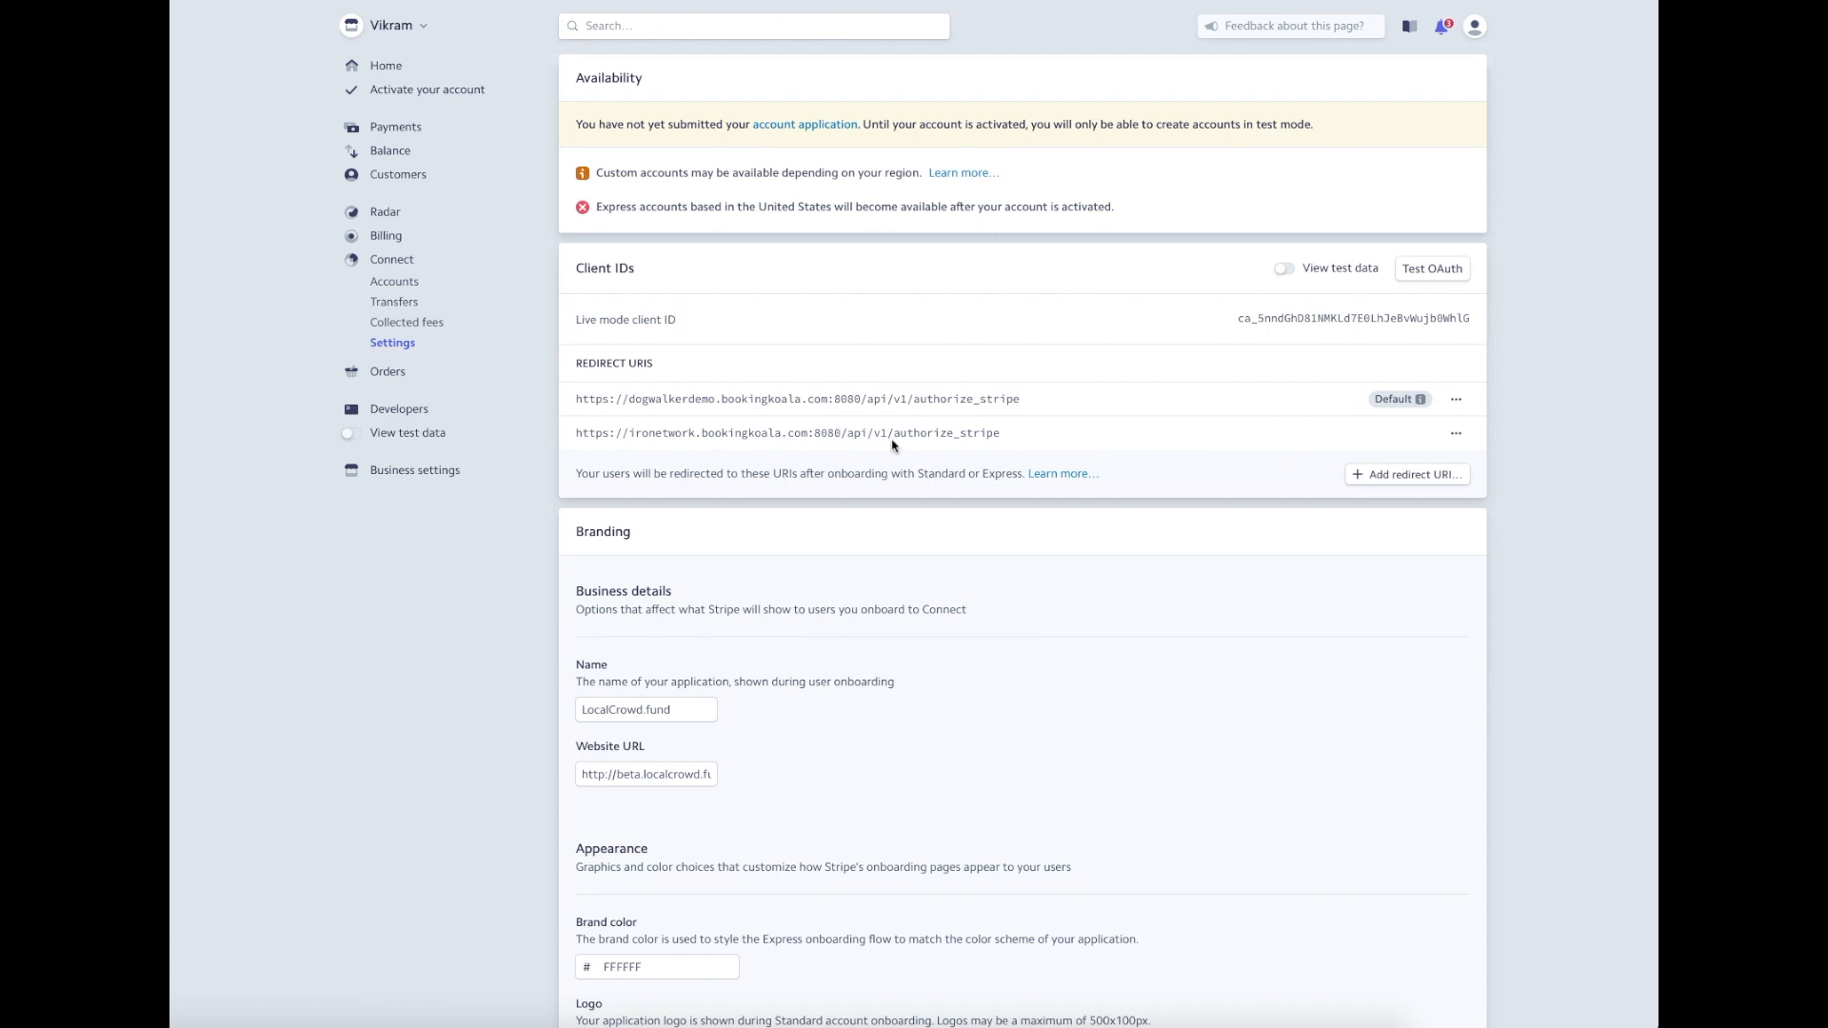
Step: Check the redirect URIs in both test and live data and return to the provider's payment processor page
left_click(351, 438)
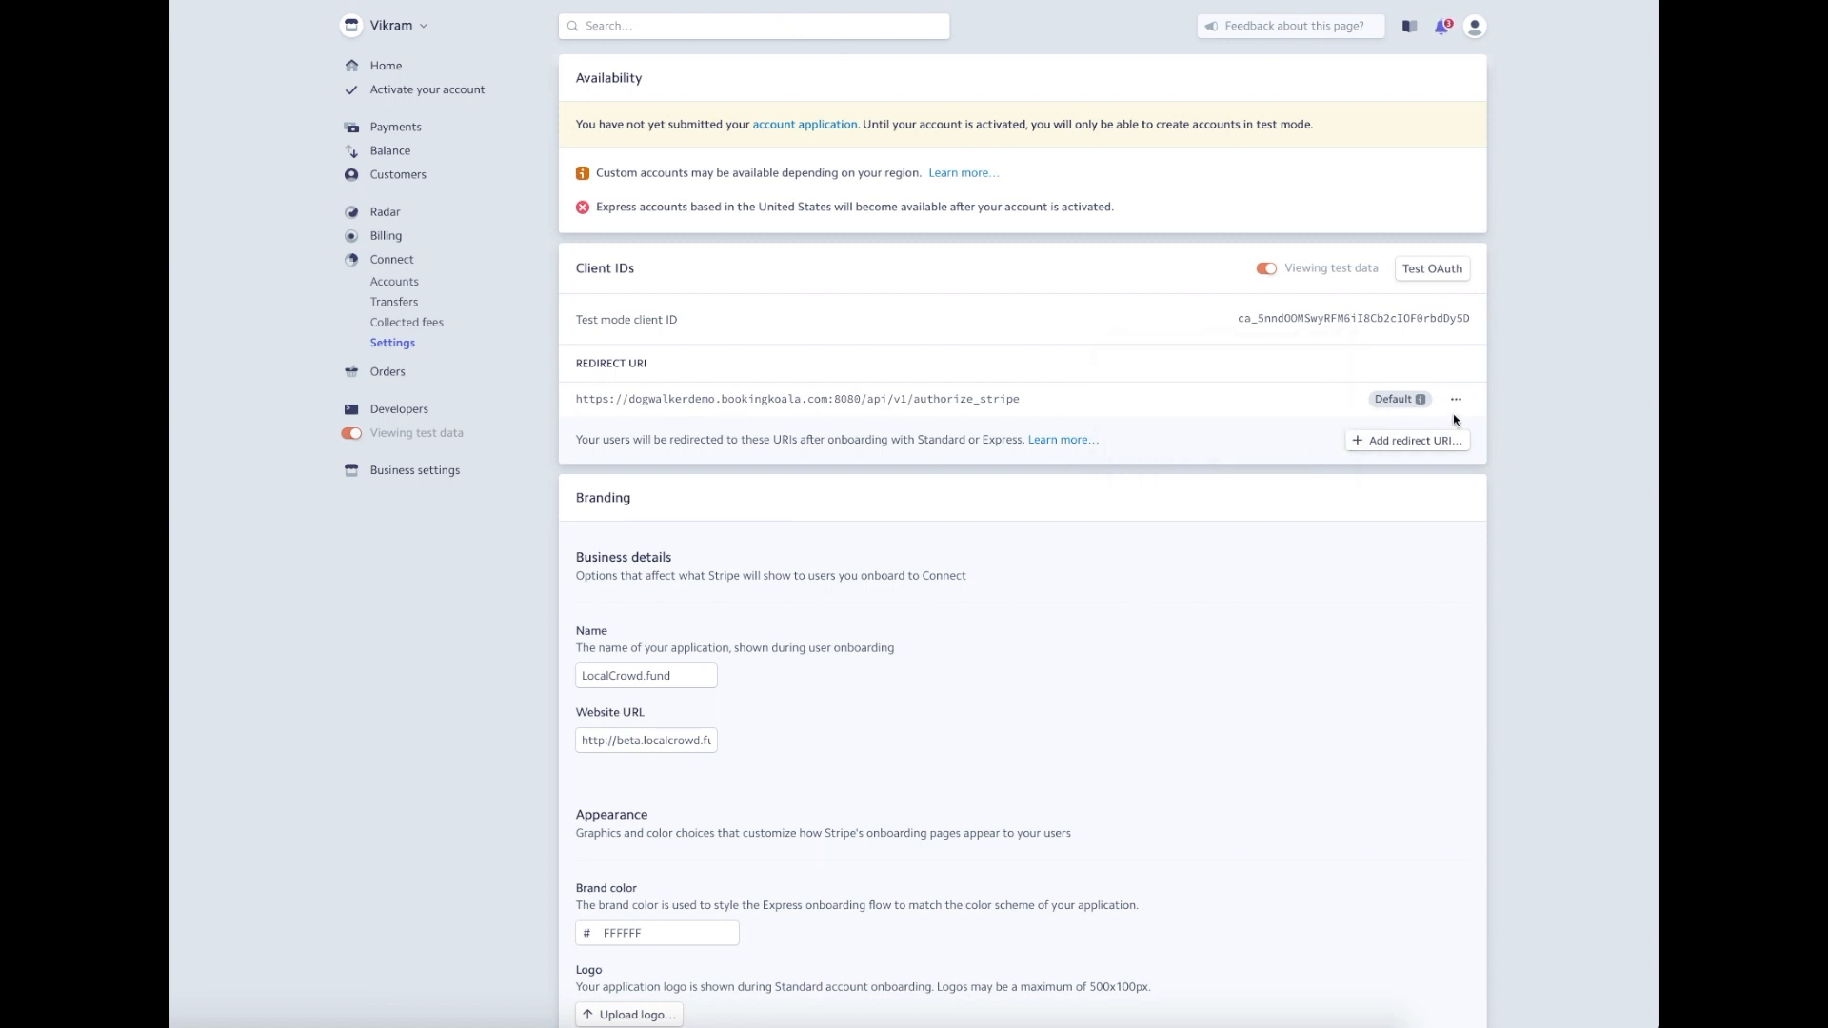
left_click(357, 438)
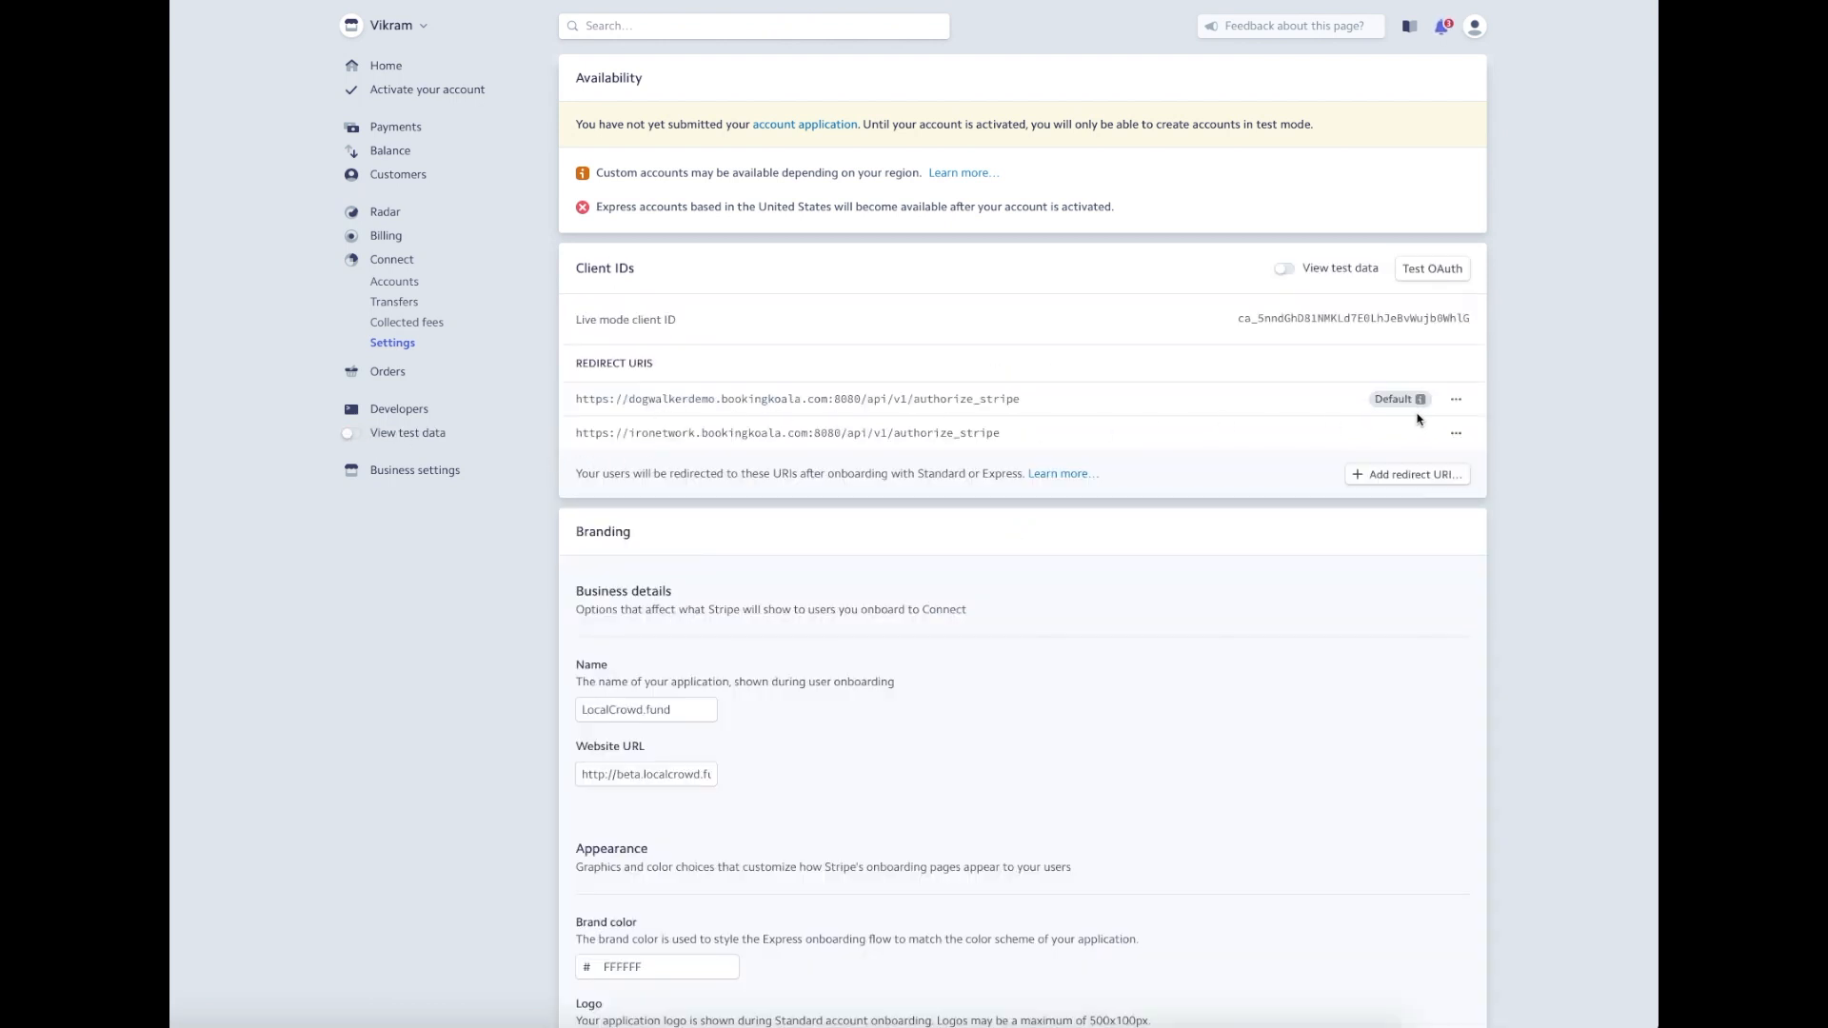
scroll(592, 434, "up", 1)
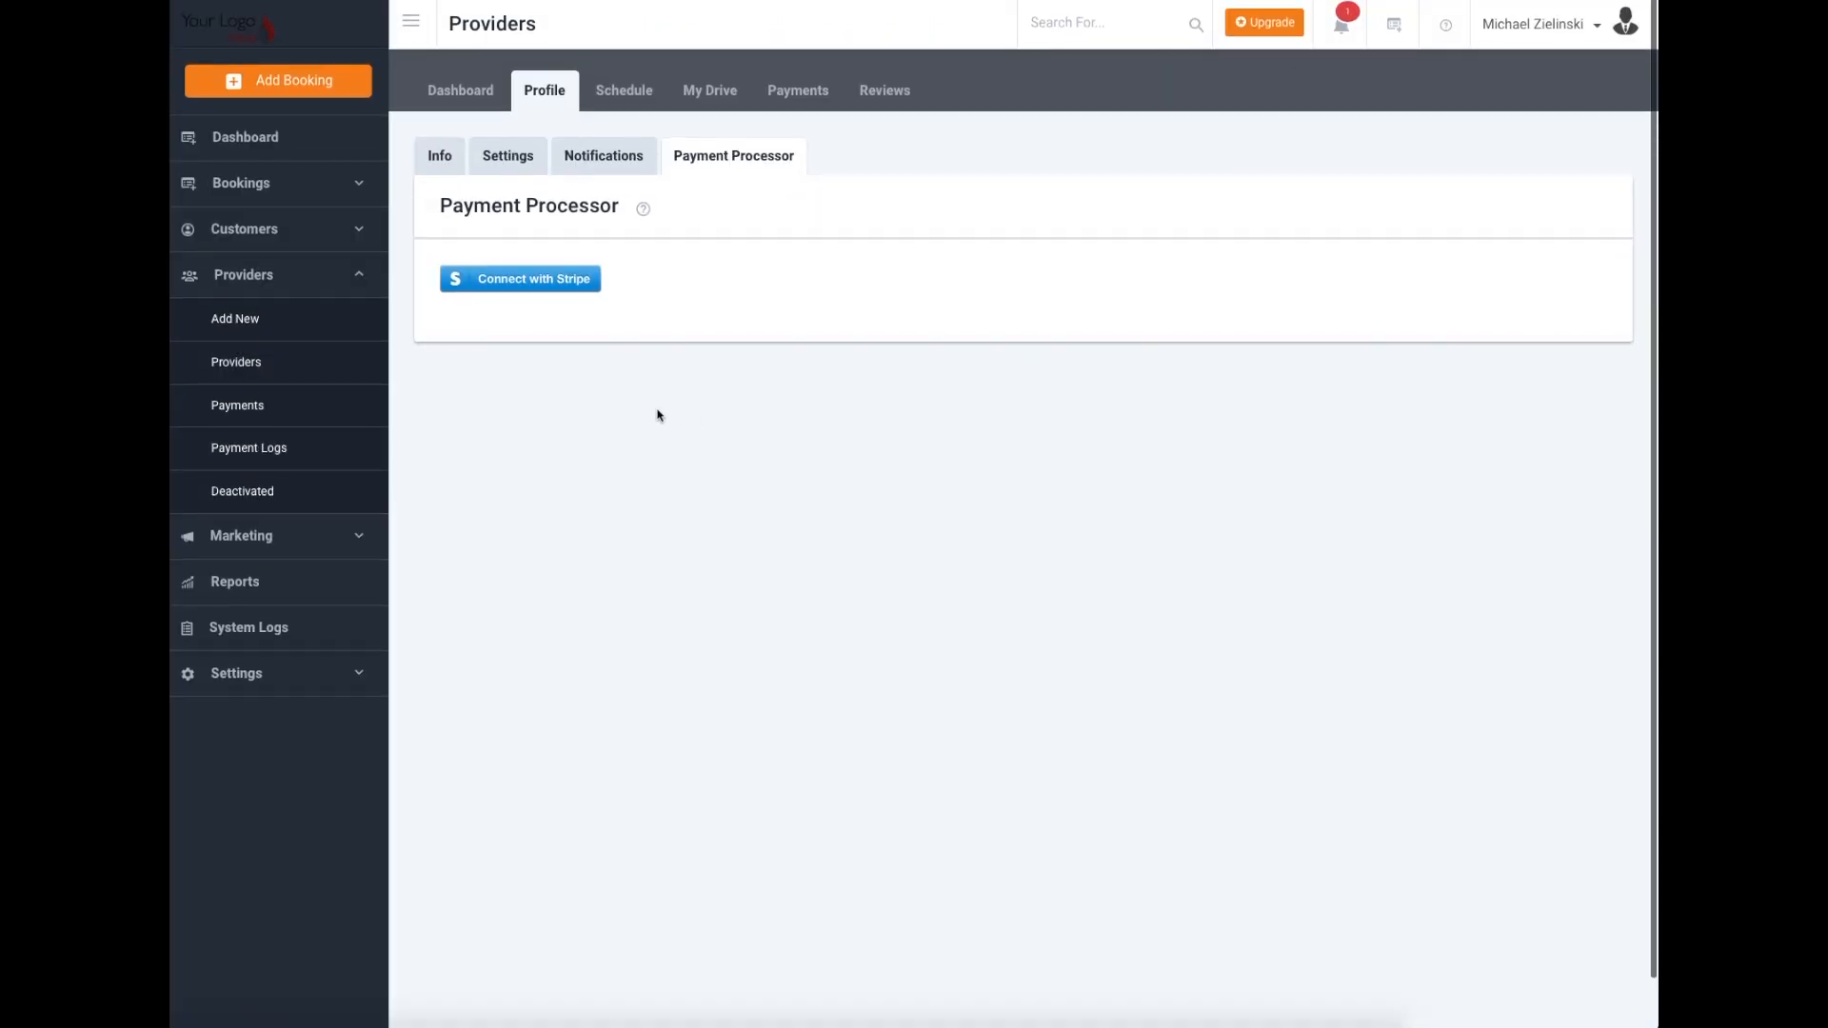
Step: Start the Stripe connection while signed in to the platform's account and look over the account activation form
left_click(512, 285)
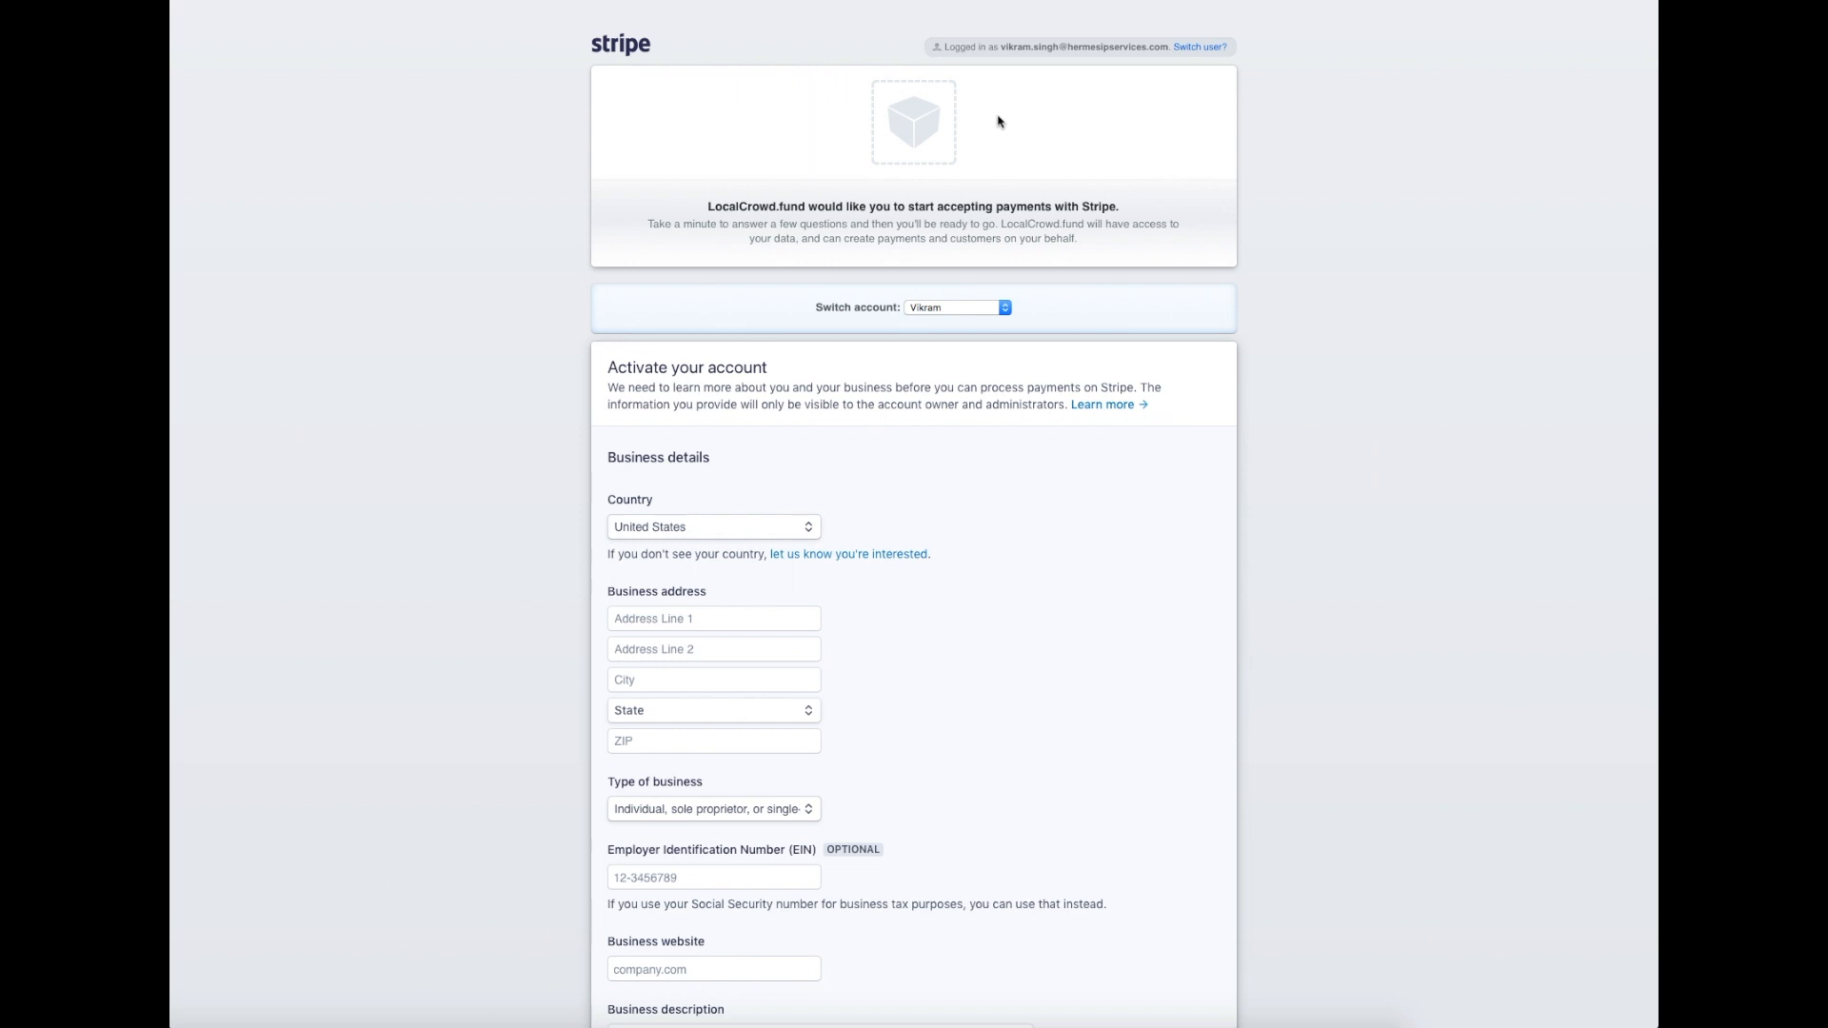
scroll(922, 138, "down", 3)
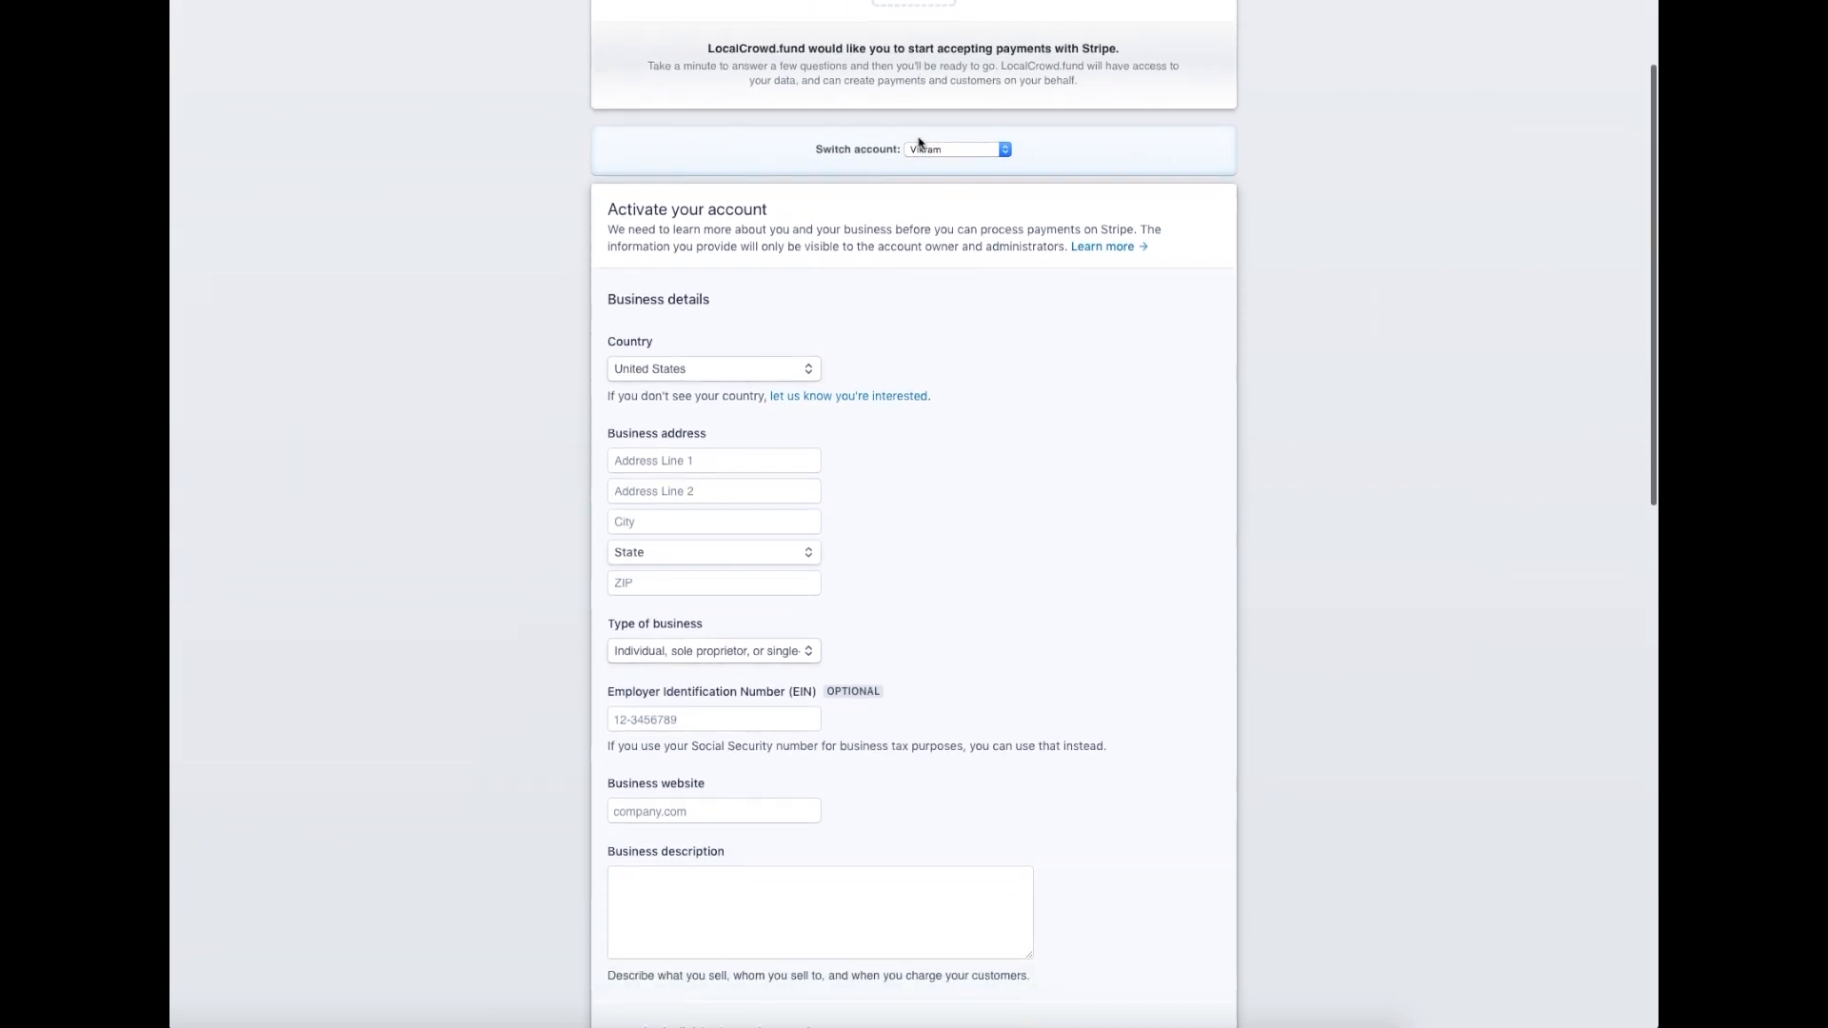
scroll(919, 143, "up", 1)
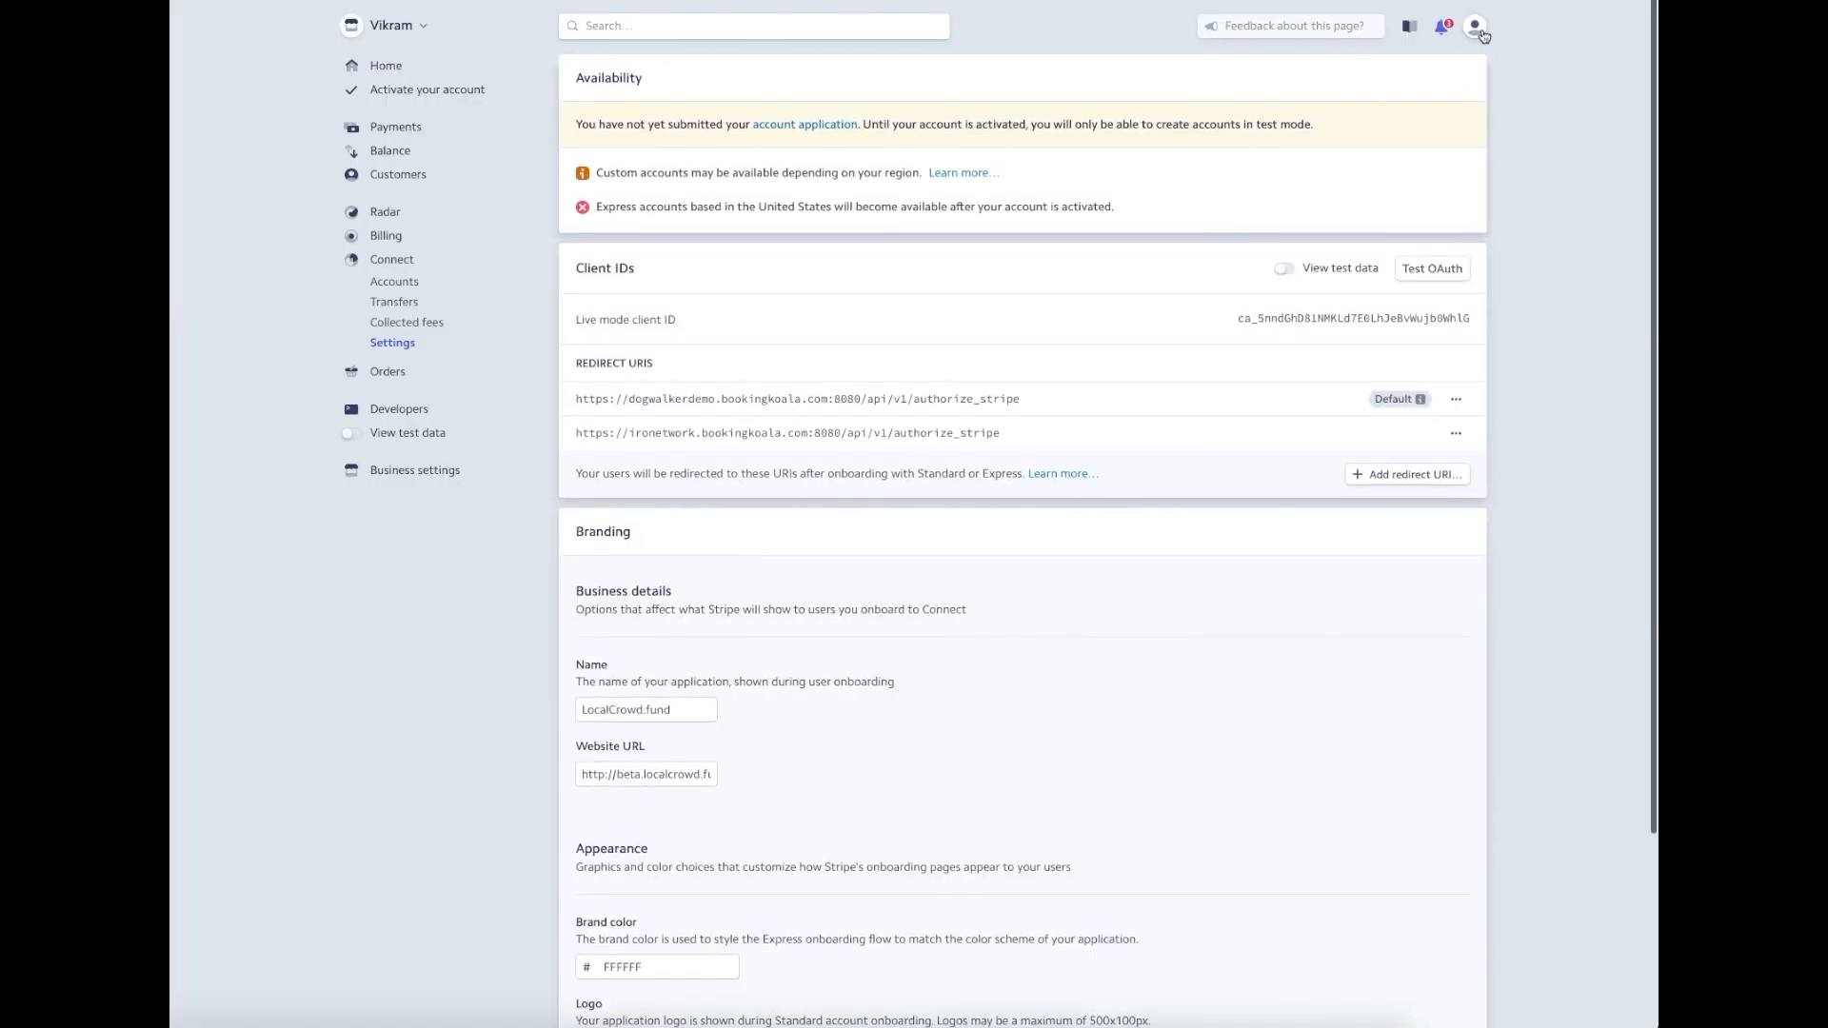
Step: Sign out of the Stripe dashboard and return to the provider's payment processor page
left_click(1474, 26)
left_click(1368, 153)
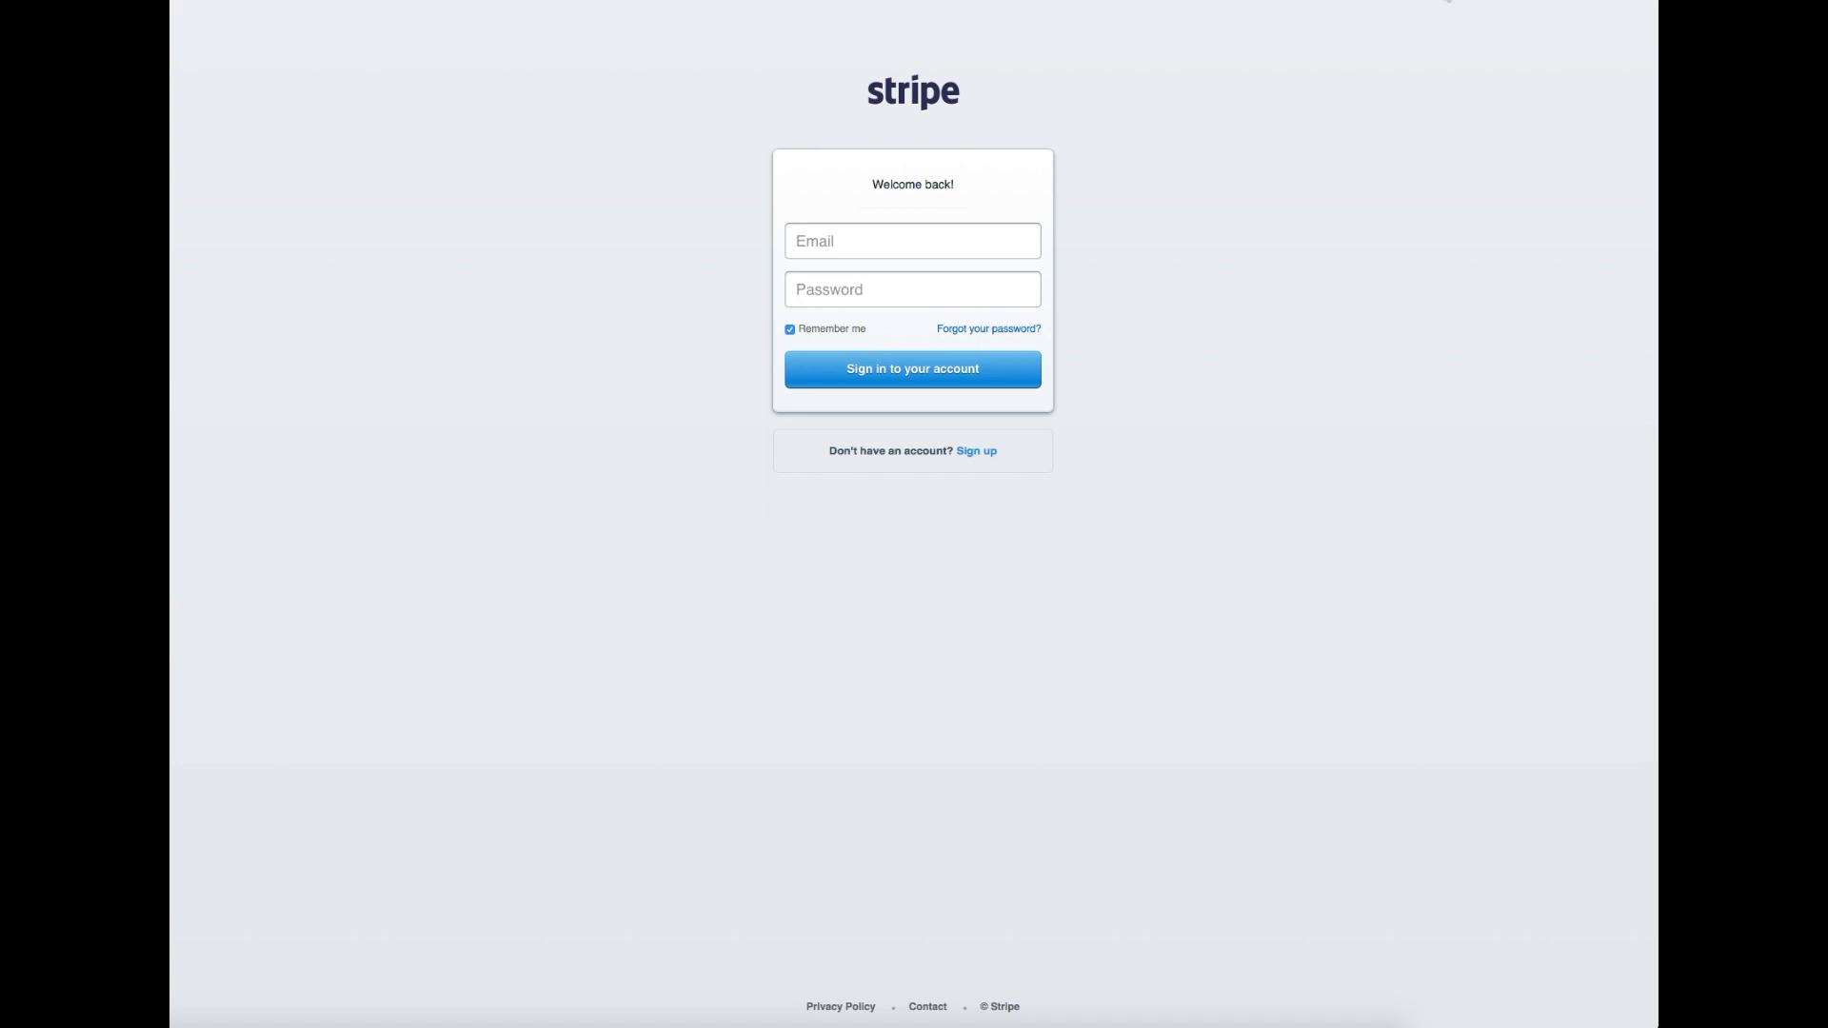
left_click(1447, 1)
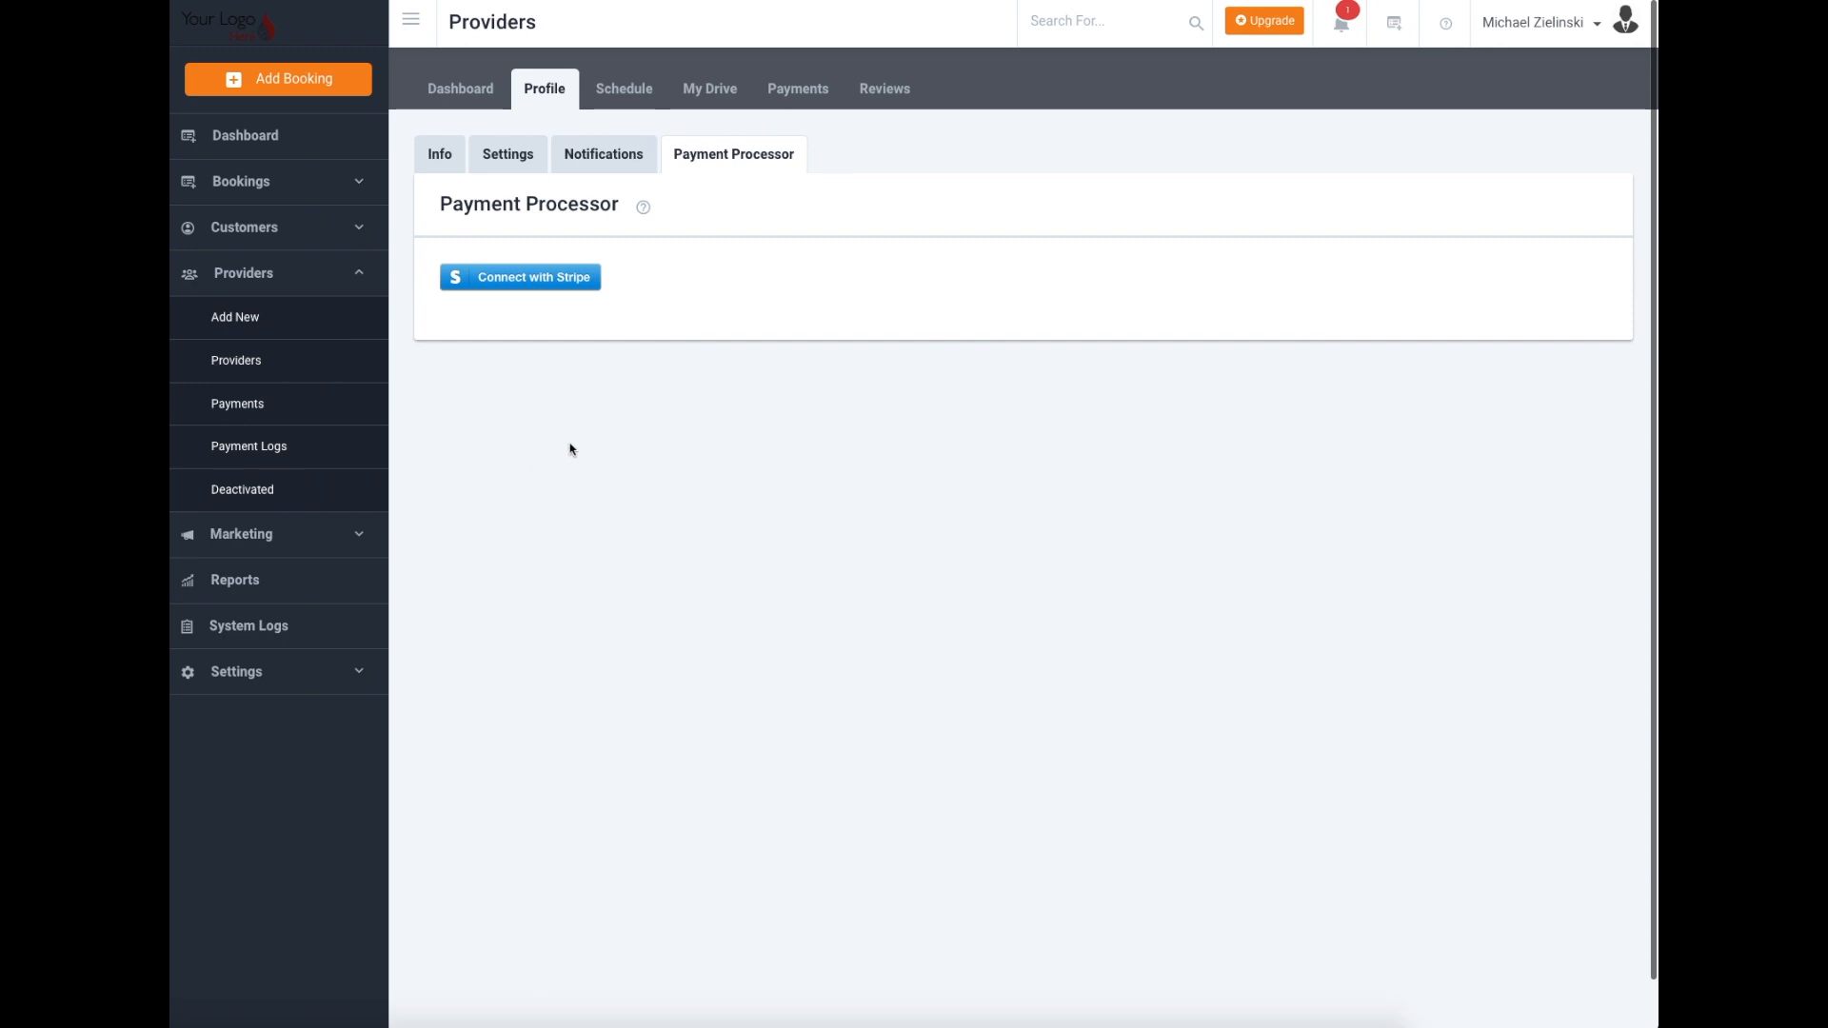
Step: Start the provider's Stripe connection while signed out and examine the new account activation form, including the sign-in option and country field
left_click(539, 277)
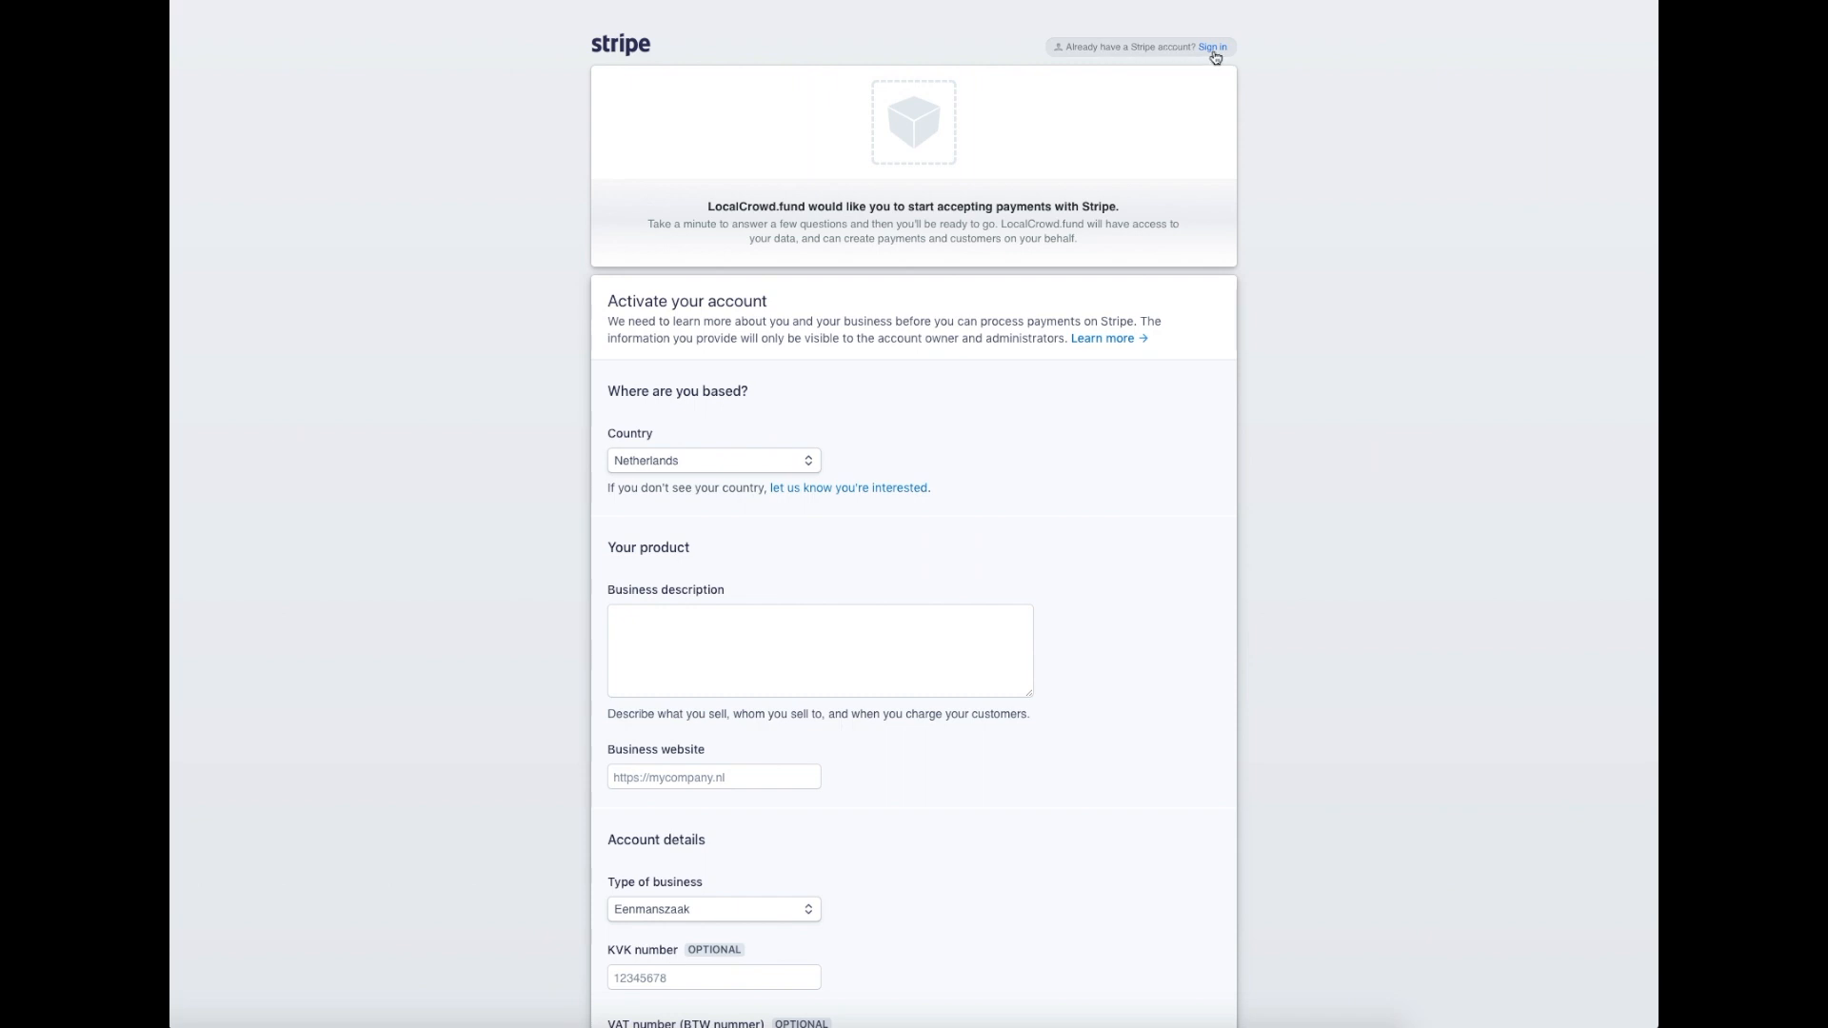
scroll(790, 314, "down", 2)
scroll(789, 325, "down", 15)
scroll(788, 324, "down", 1)
scroll(845, 441, "up", 15)
scroll(843, 445, "up", 2)
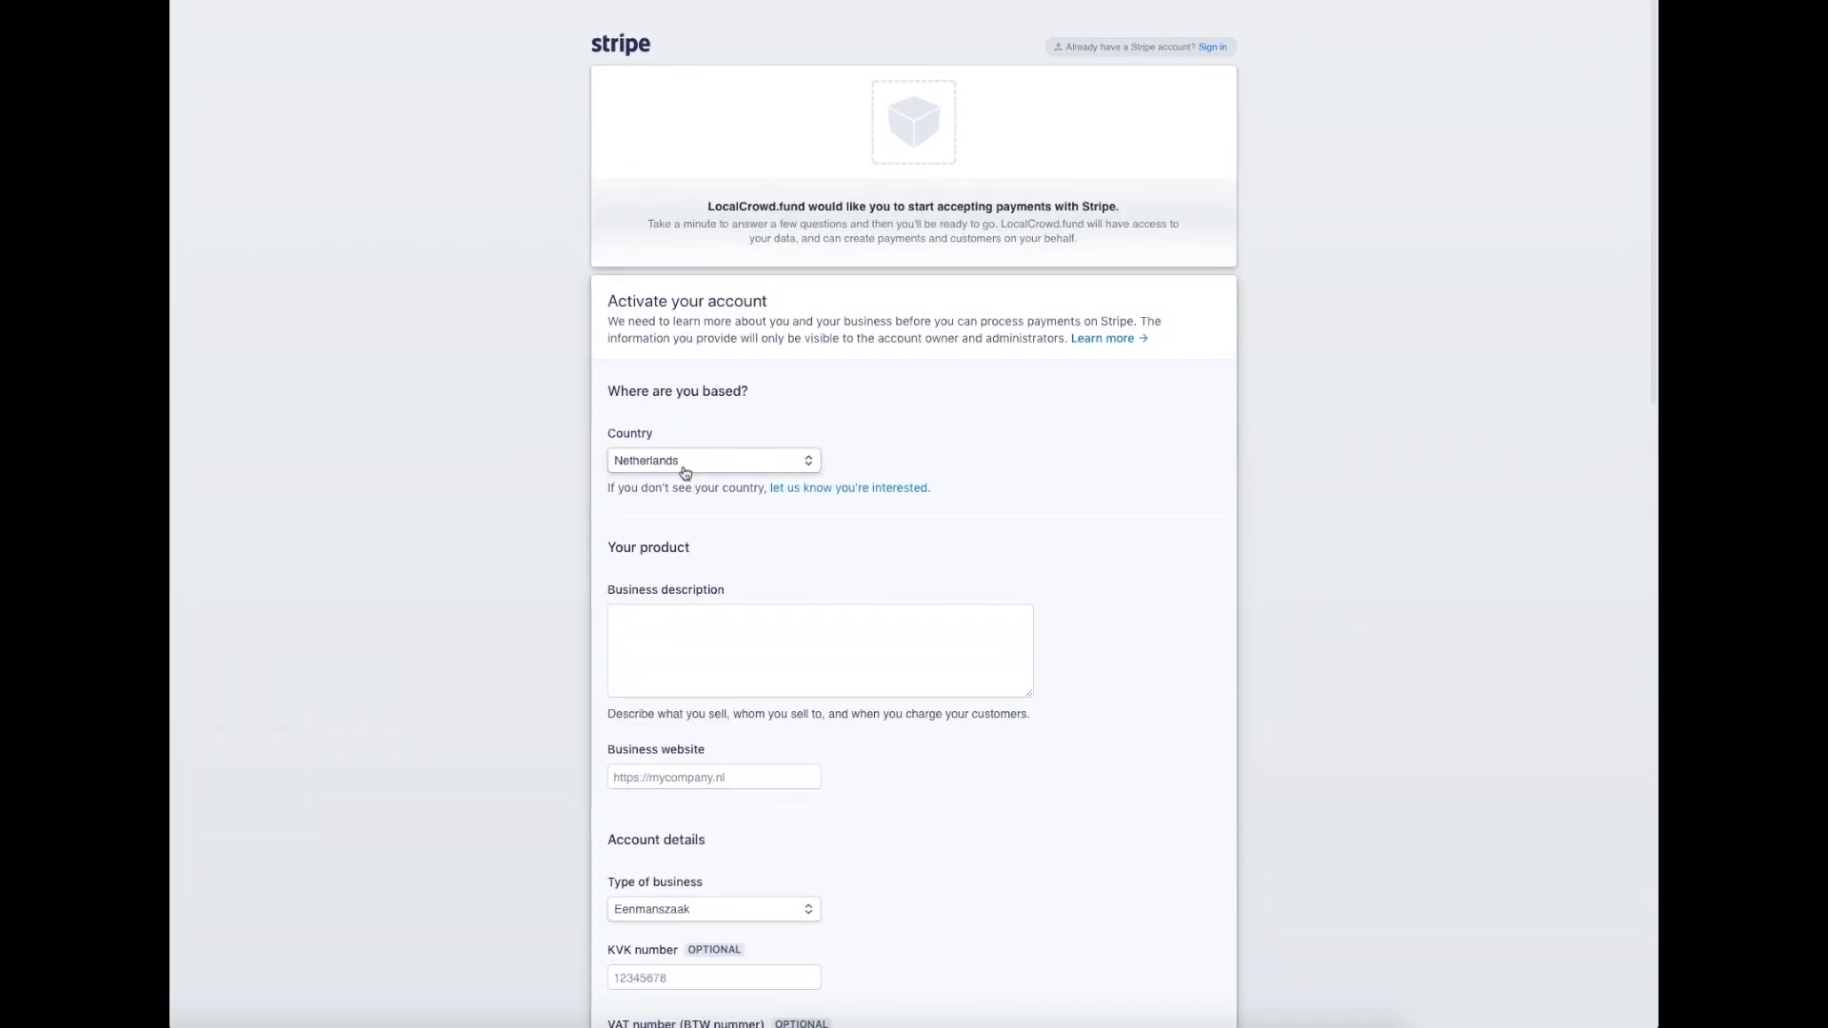
scroll(684, 473, "down", 1)
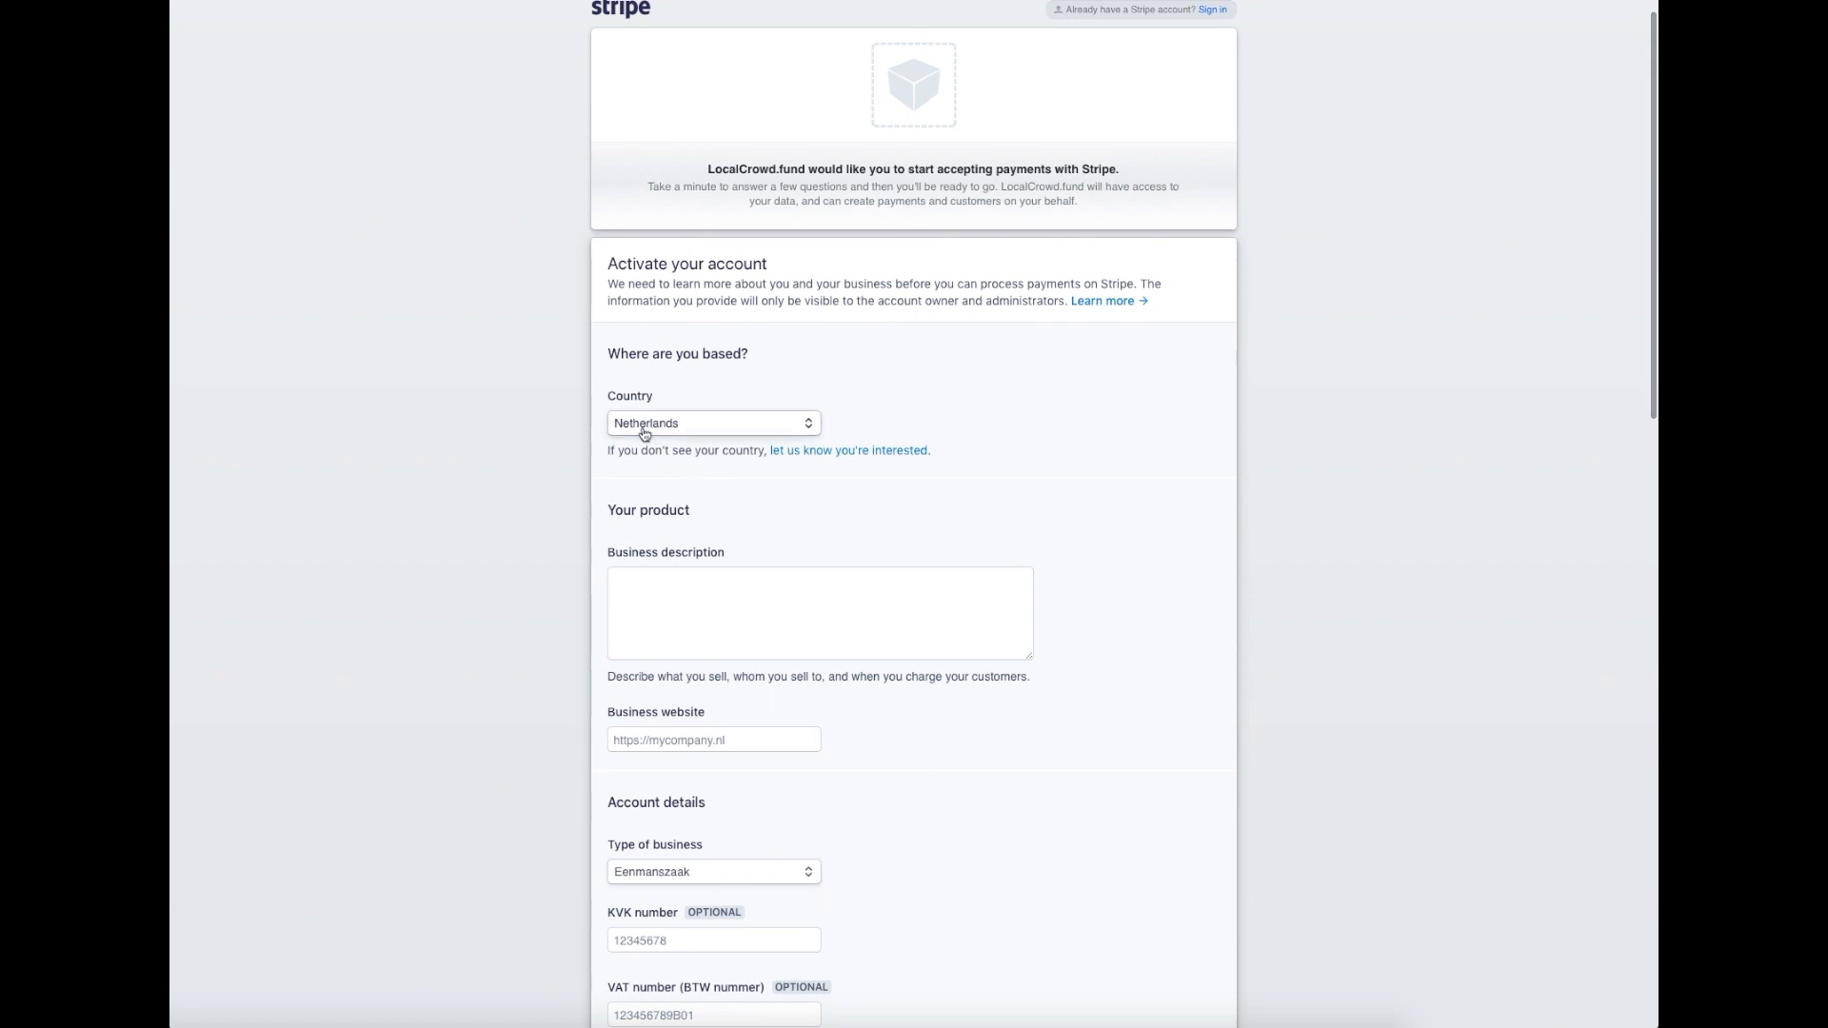
scroll(643, 434, "up", 1)
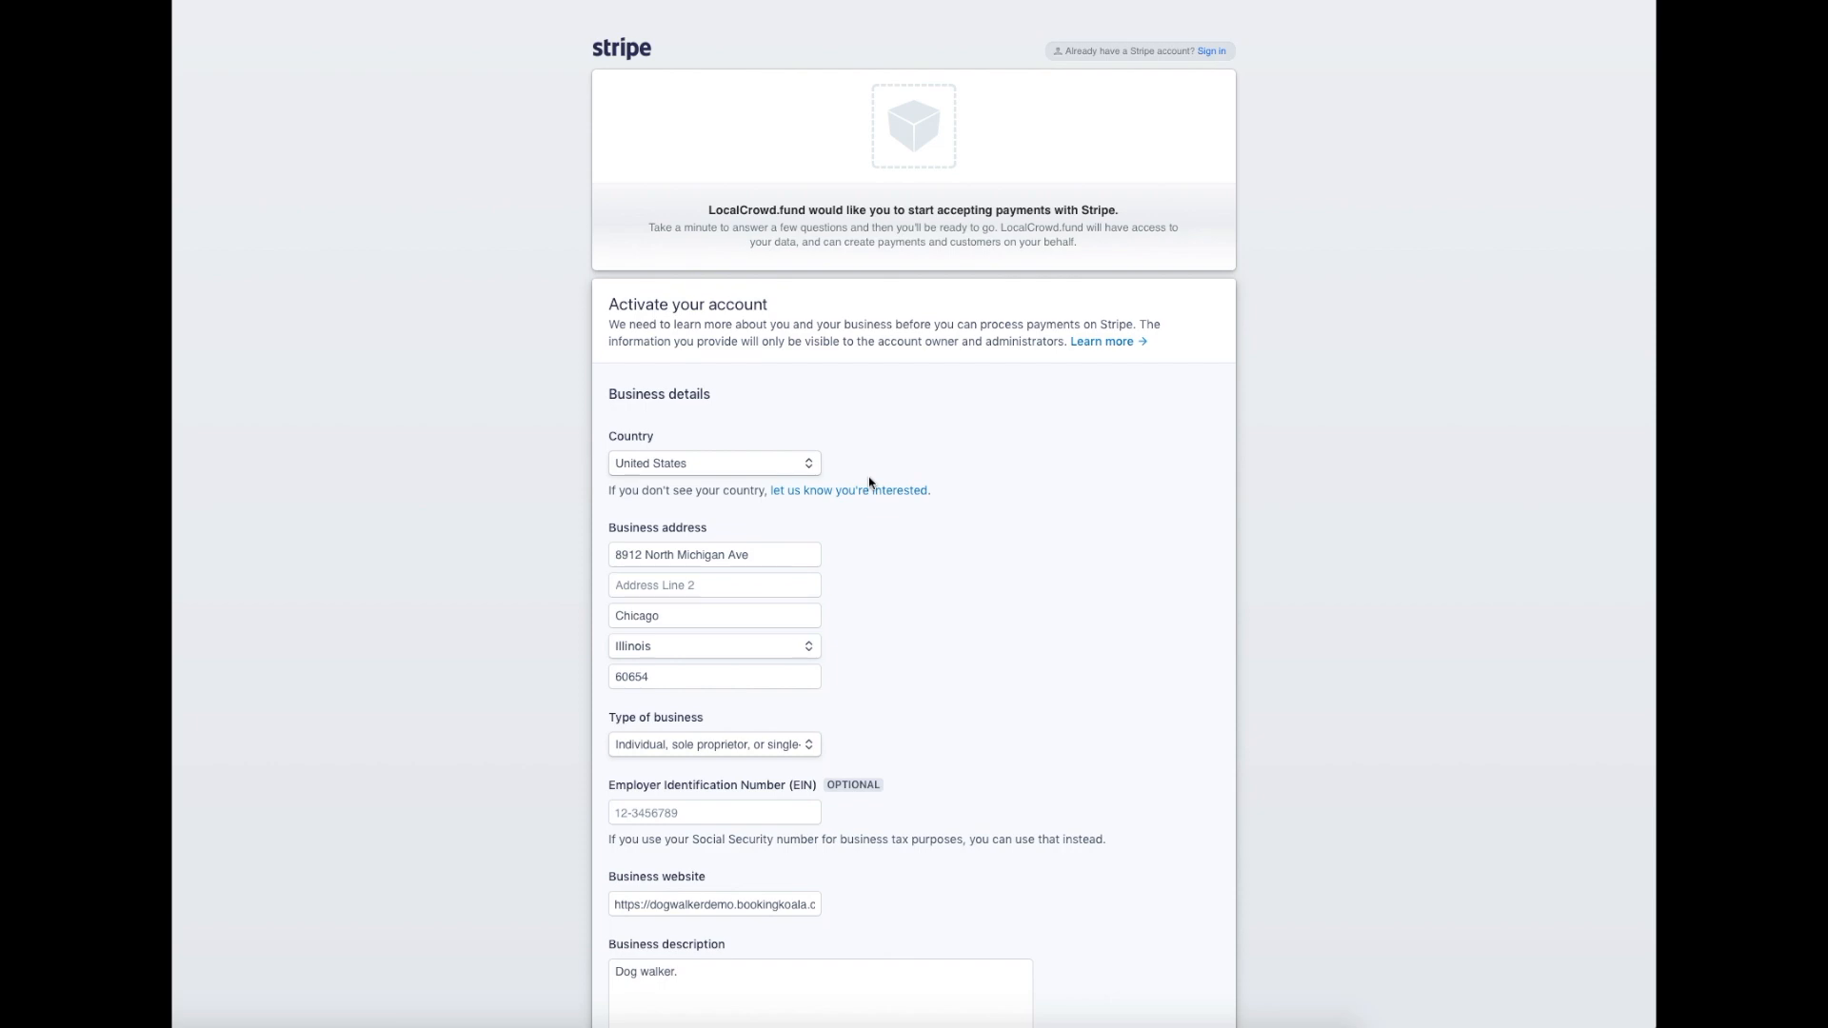
Step: Review the completed activation form, covering business, personal, bank and account details, and highlight the business website address
scroll(869, 482, "down", 7)
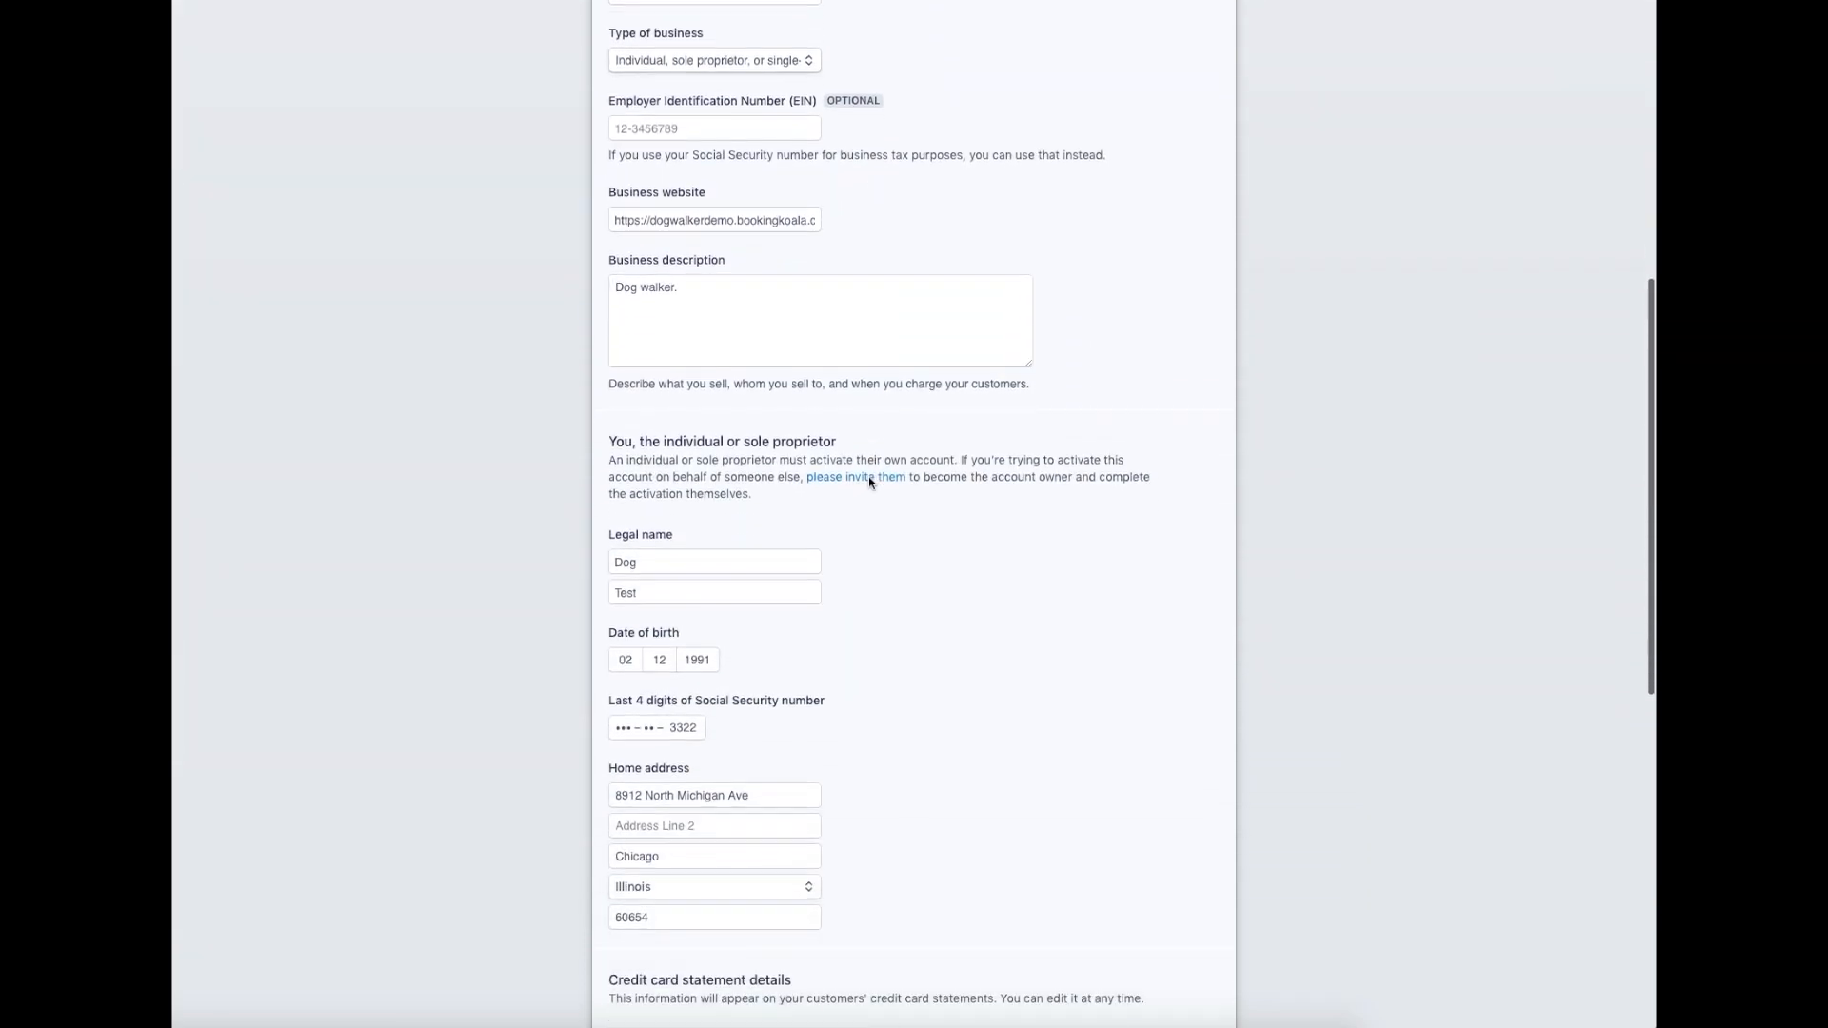
scroll(869, 483, "up", 10)
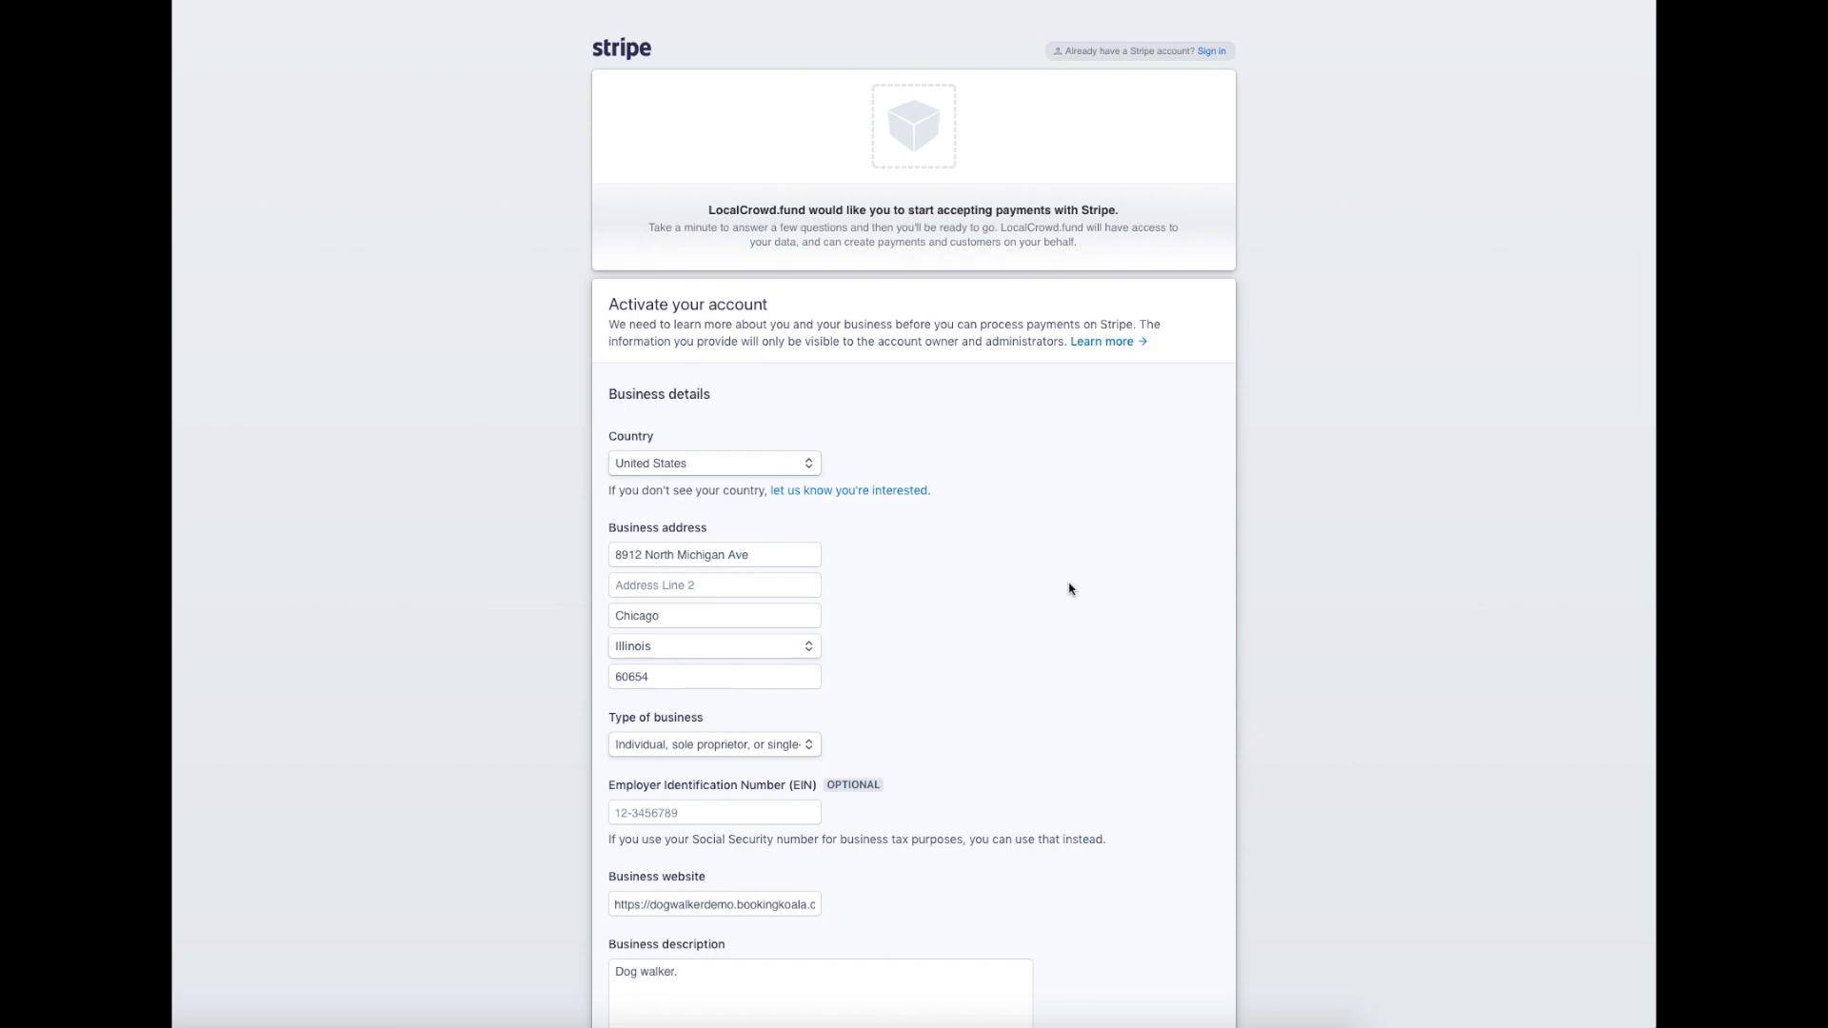
scroll(1024, 584, "down", 15)
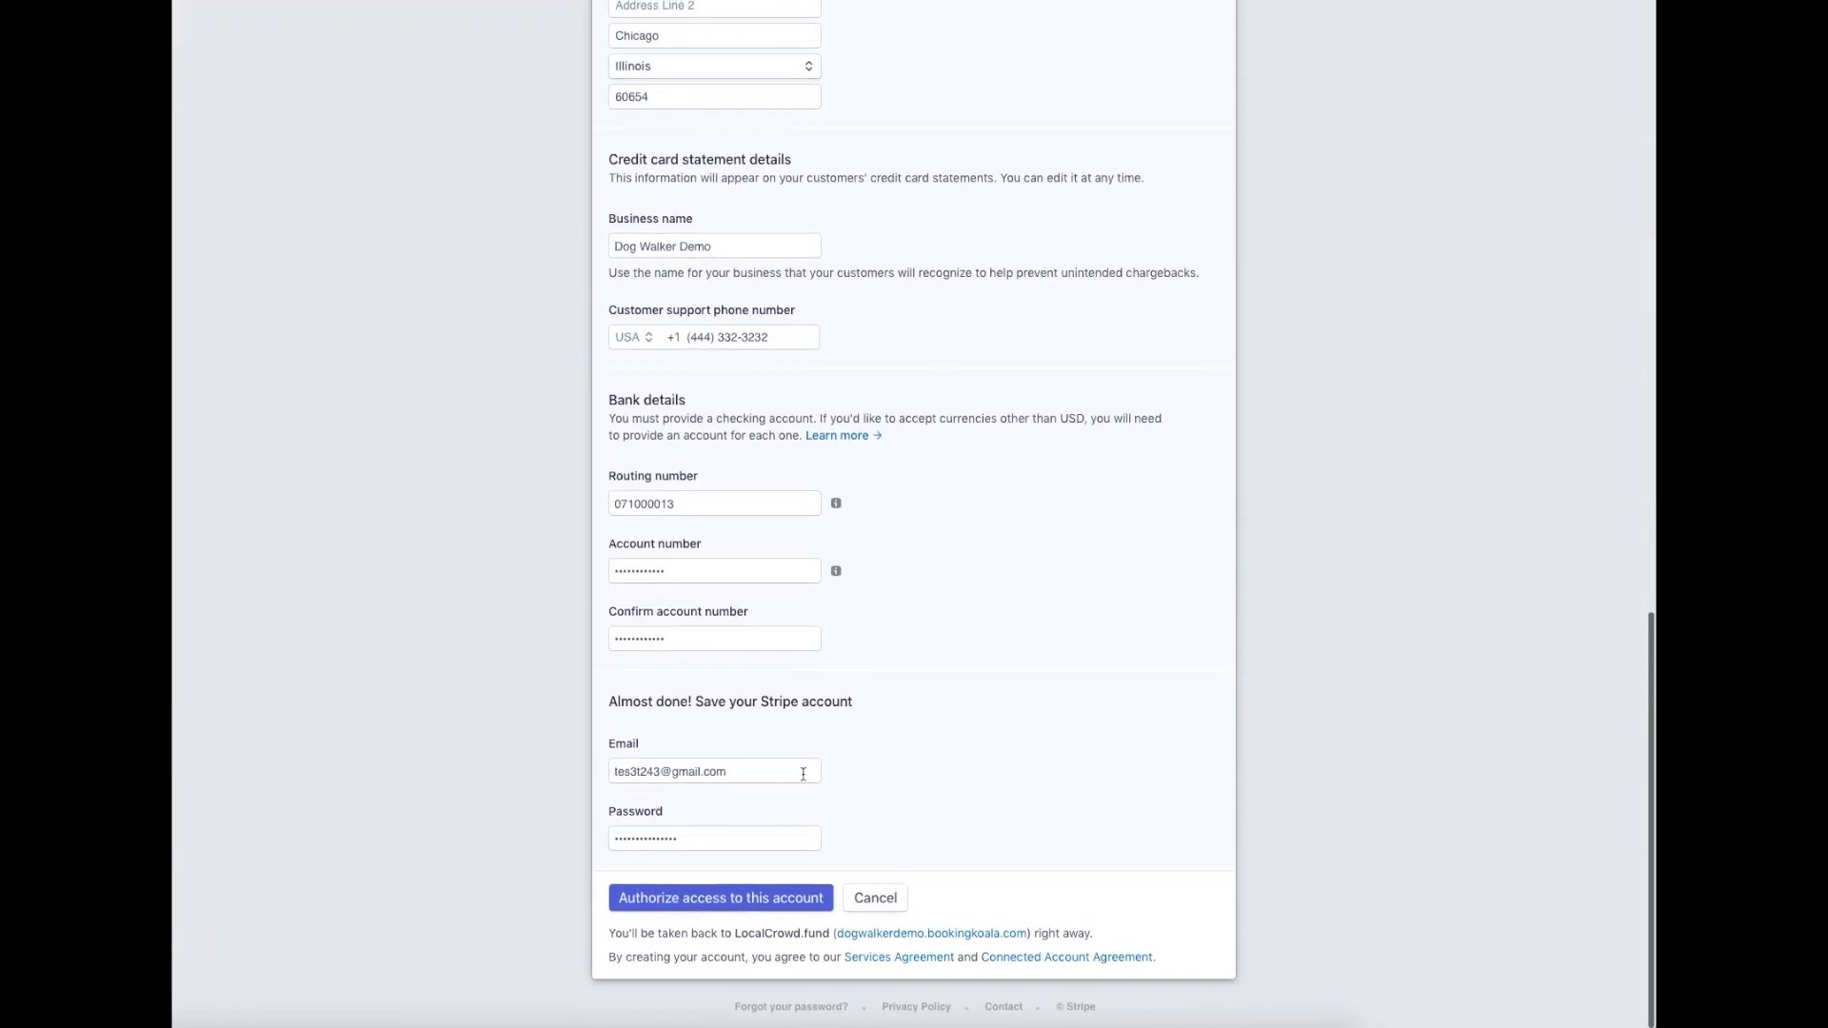
scroll(861, 772, "up", 15)
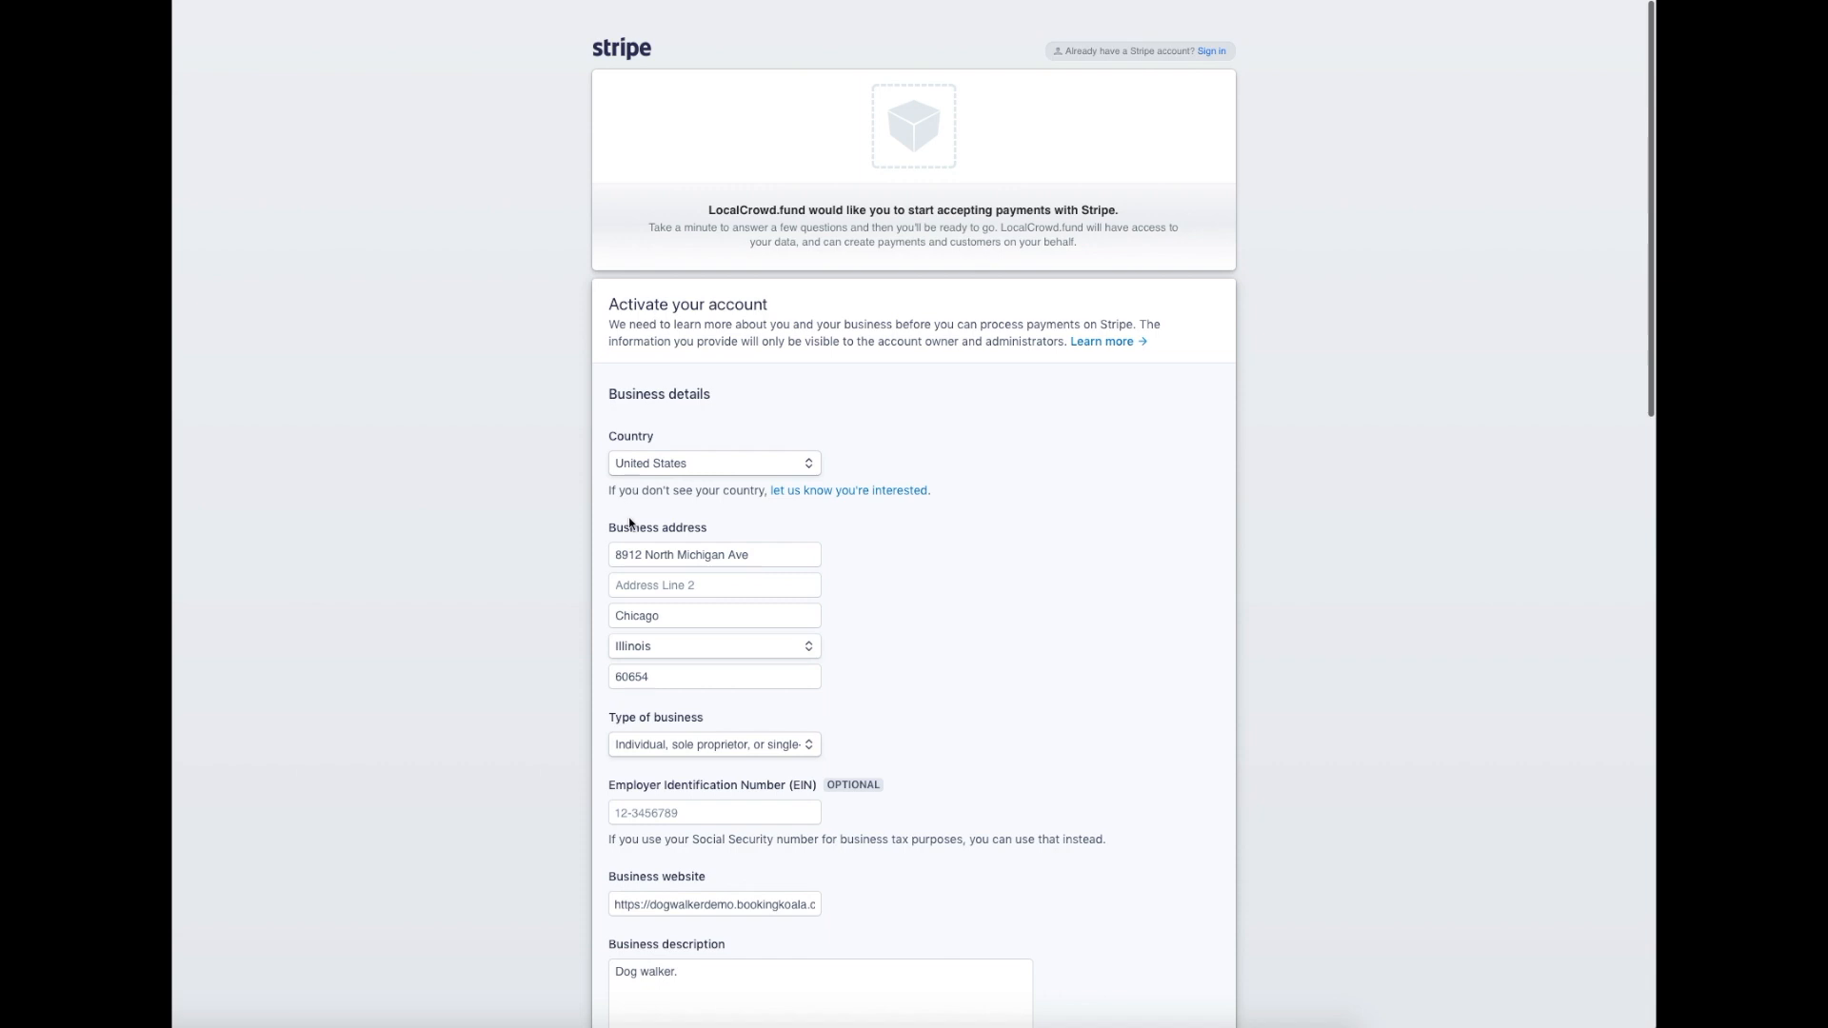
scroll(640, 534, "down", 3)
scroll(713, 500, "down", 1)
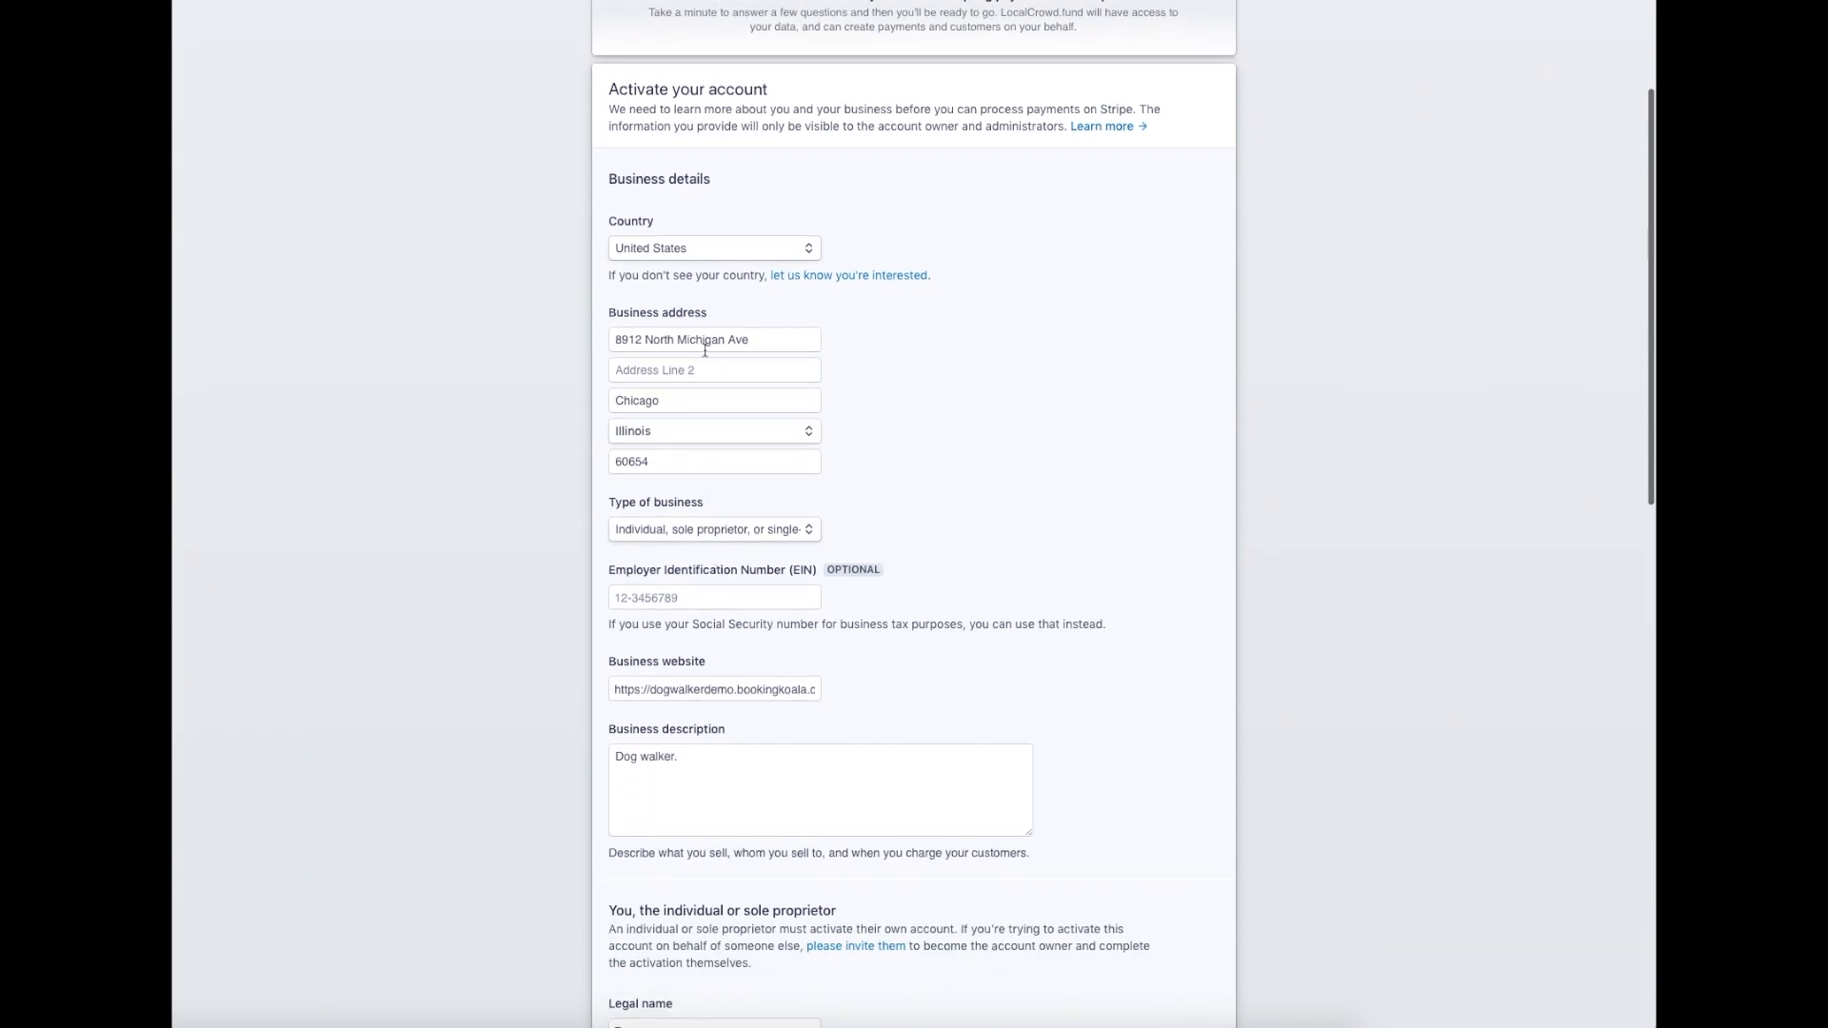
scroll(666, 523, "down", 2)
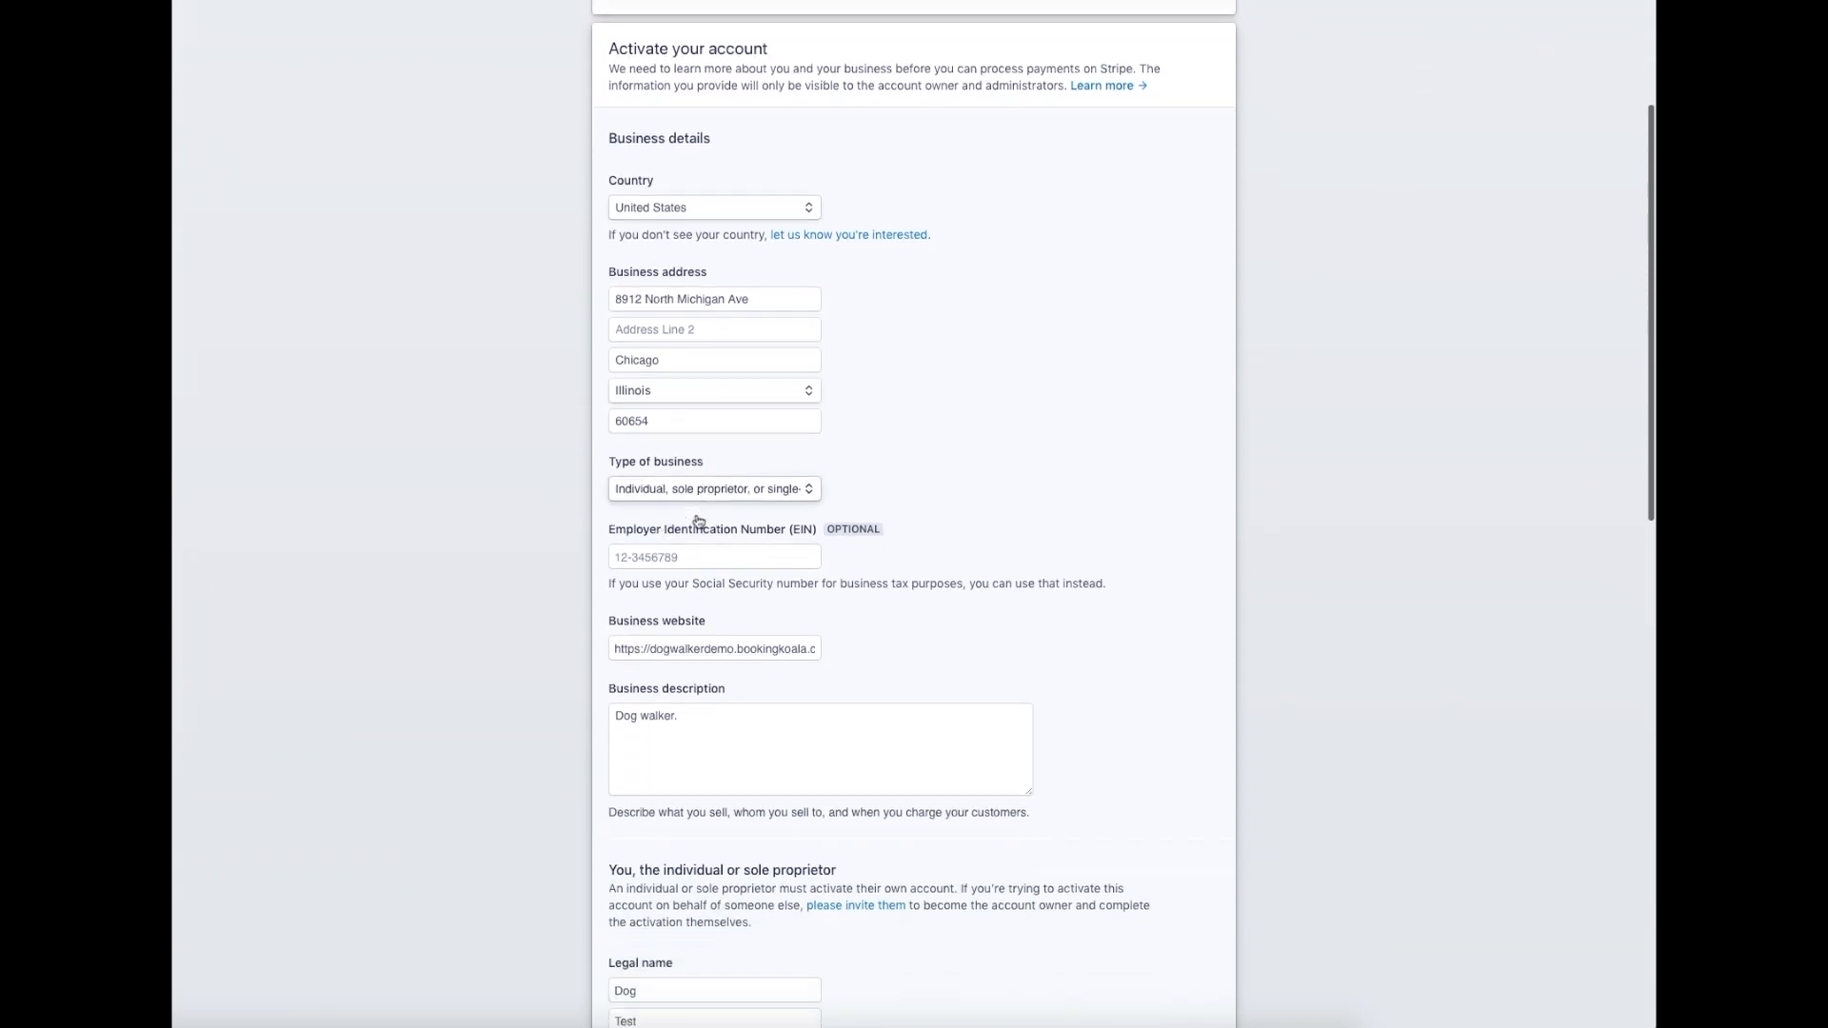
scroll(698, 489, "down", 3)
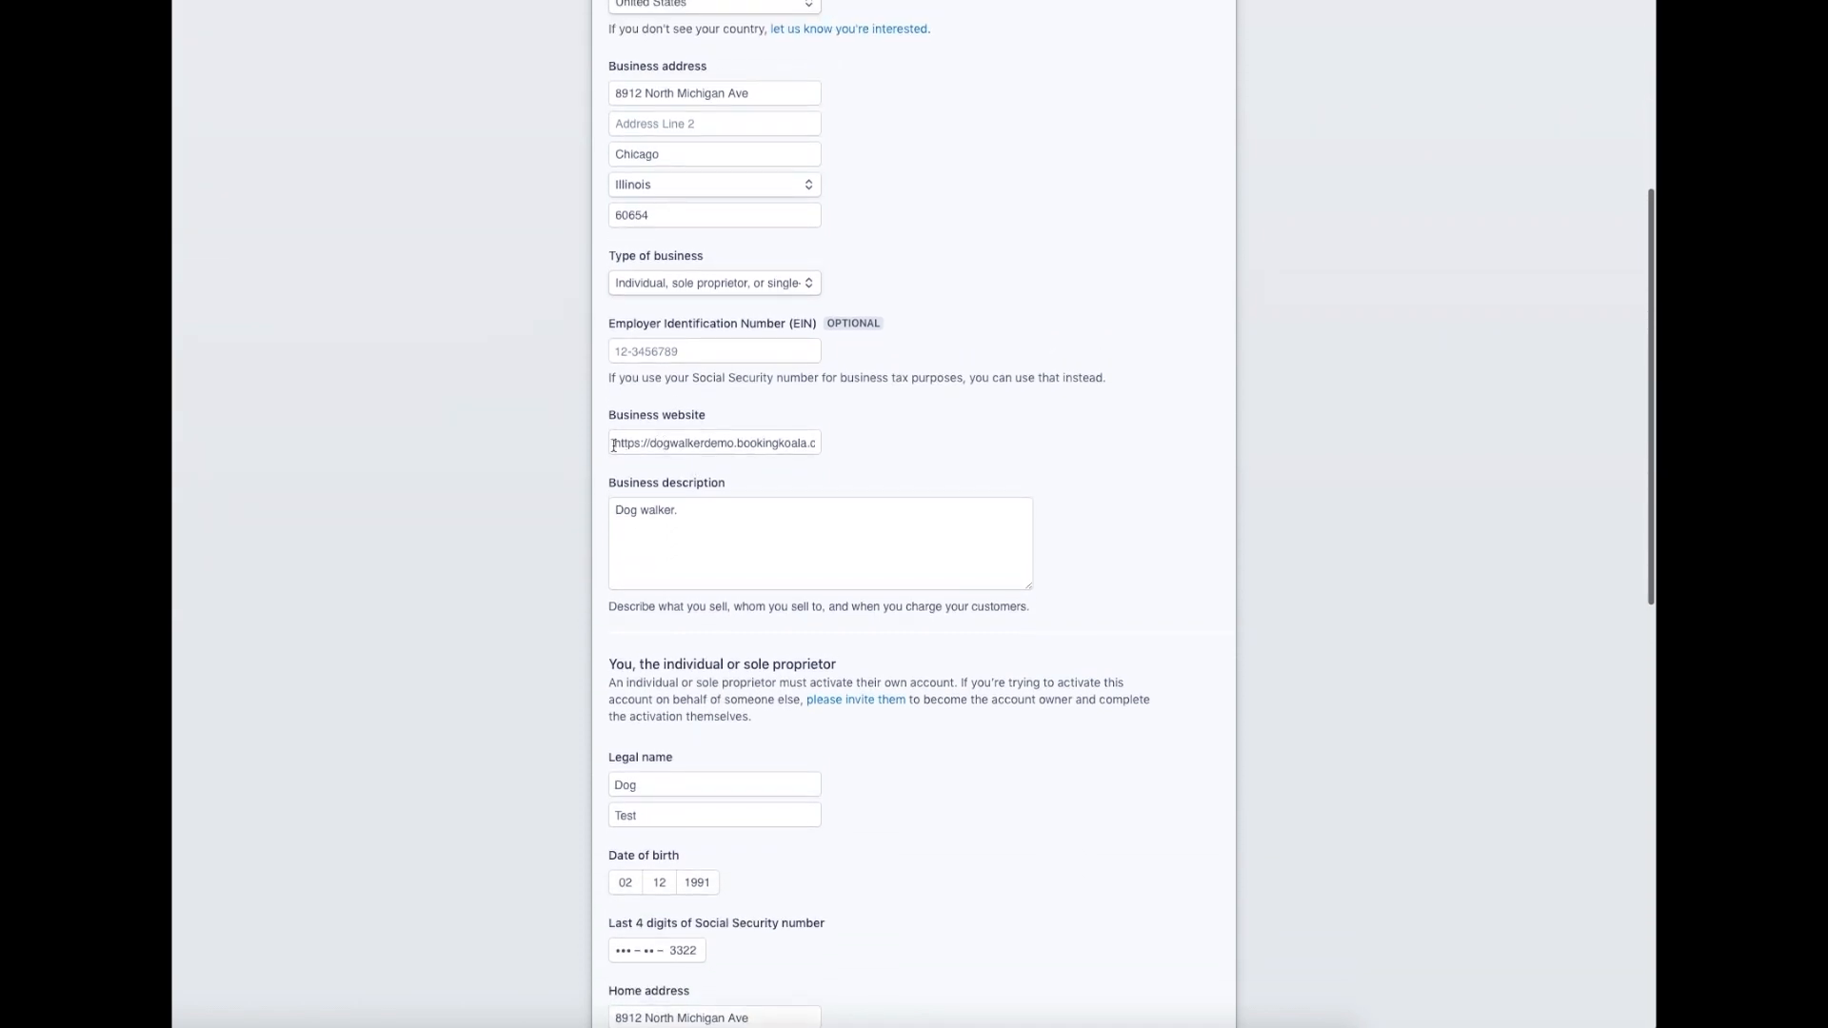
left_click_drag(615, 447, 852, 447)
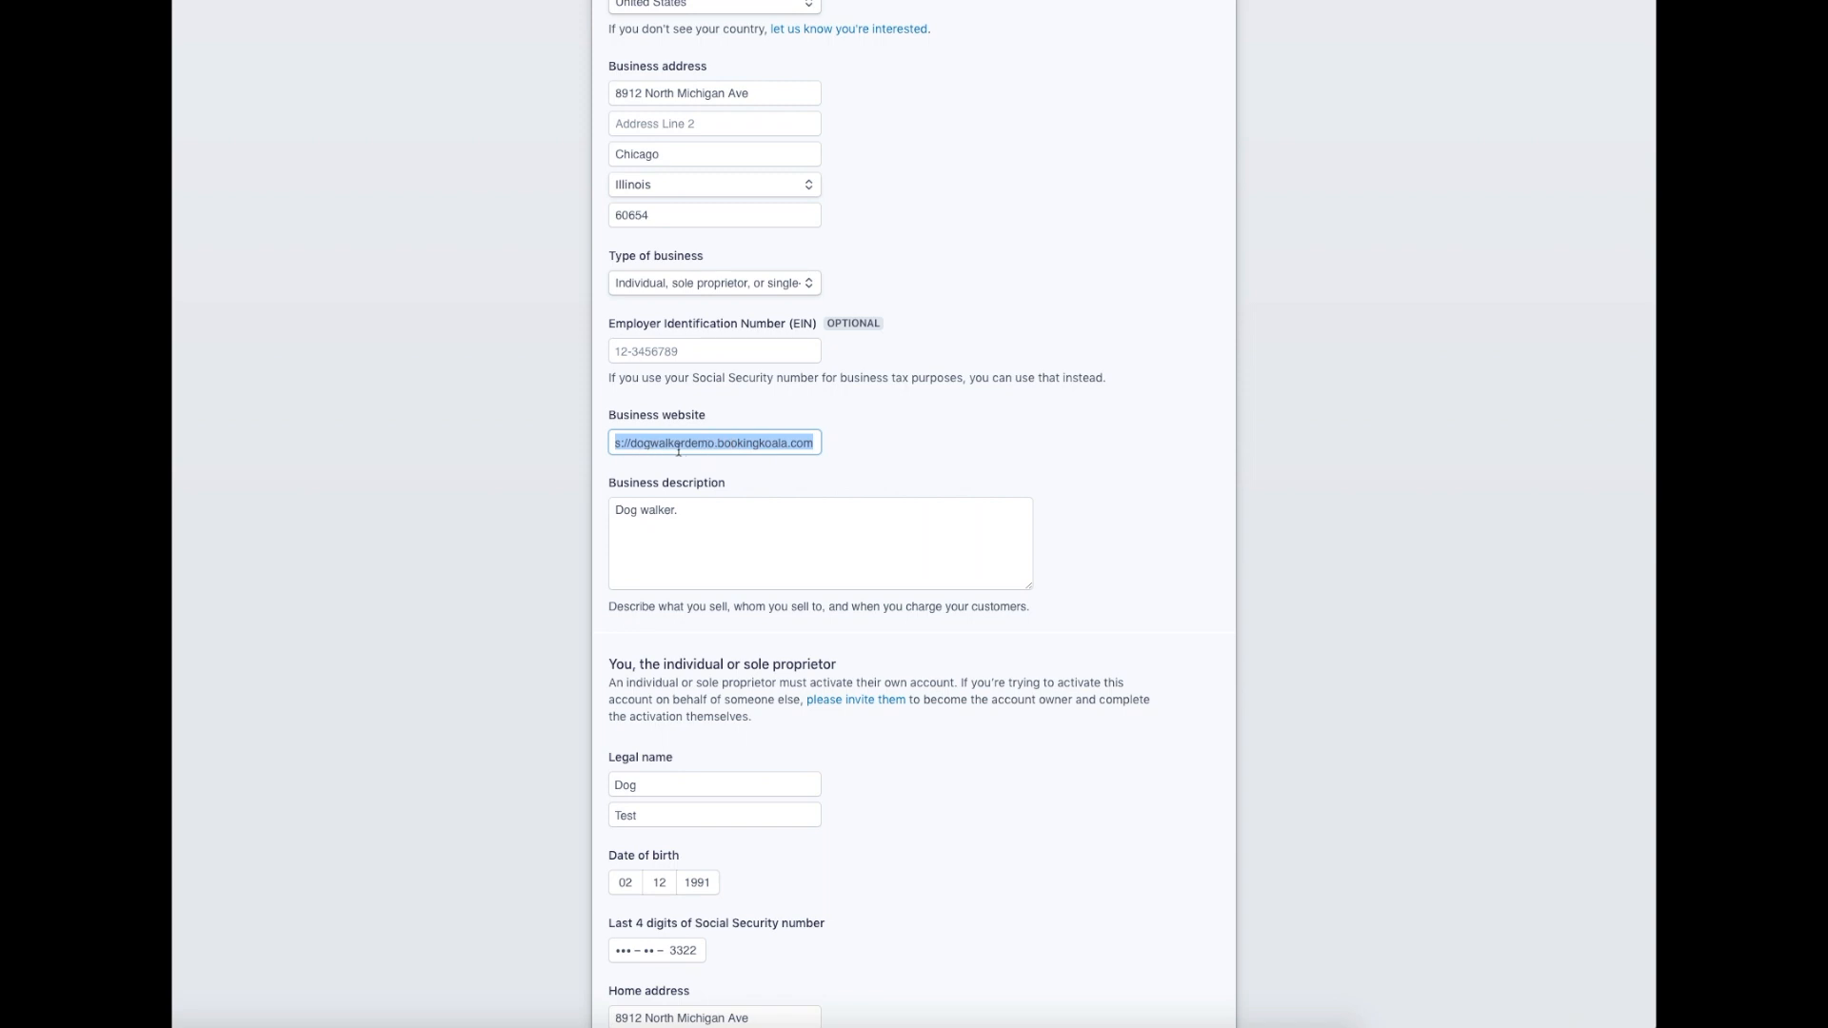
Step: Review the rest of the completed Stripe activation form, covering business description, personal details, card statement details, bank details and account login
left_click(844, 466)
scroll(843, 468, "down", 2)
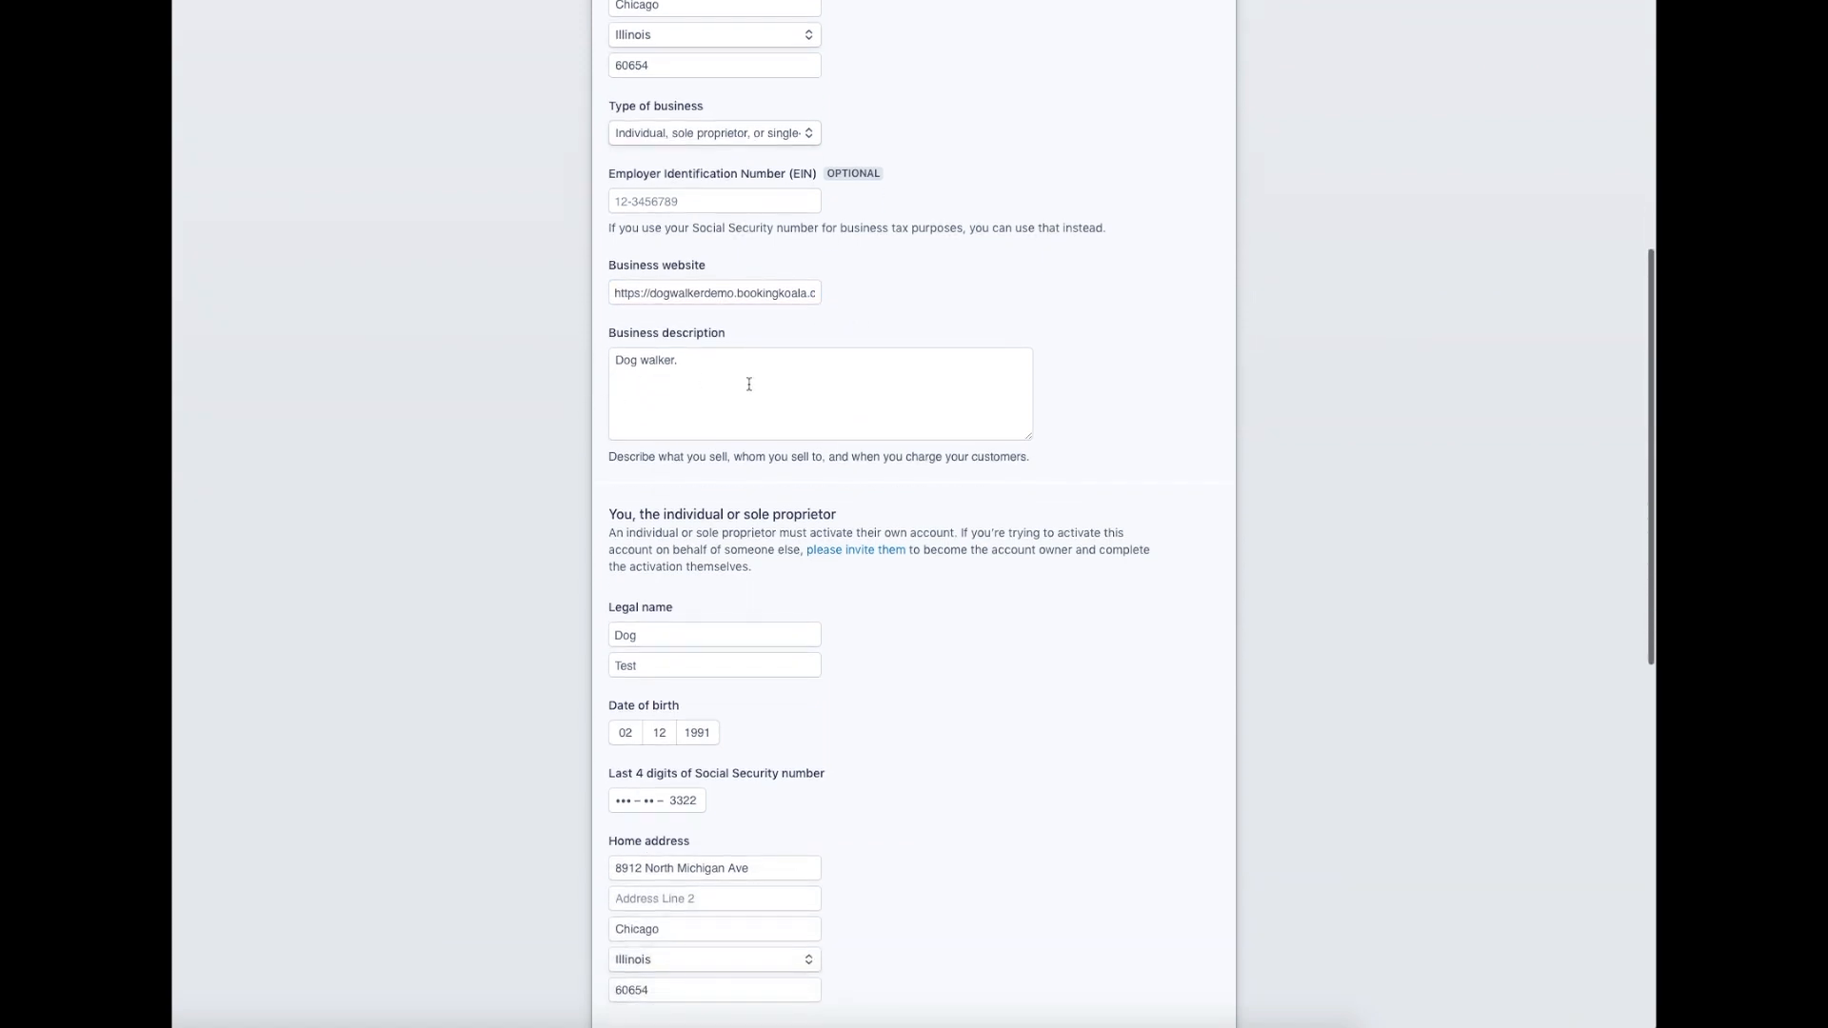
scroll(746, 380, "down", 3)
scroll(645, 396, "down", 2)
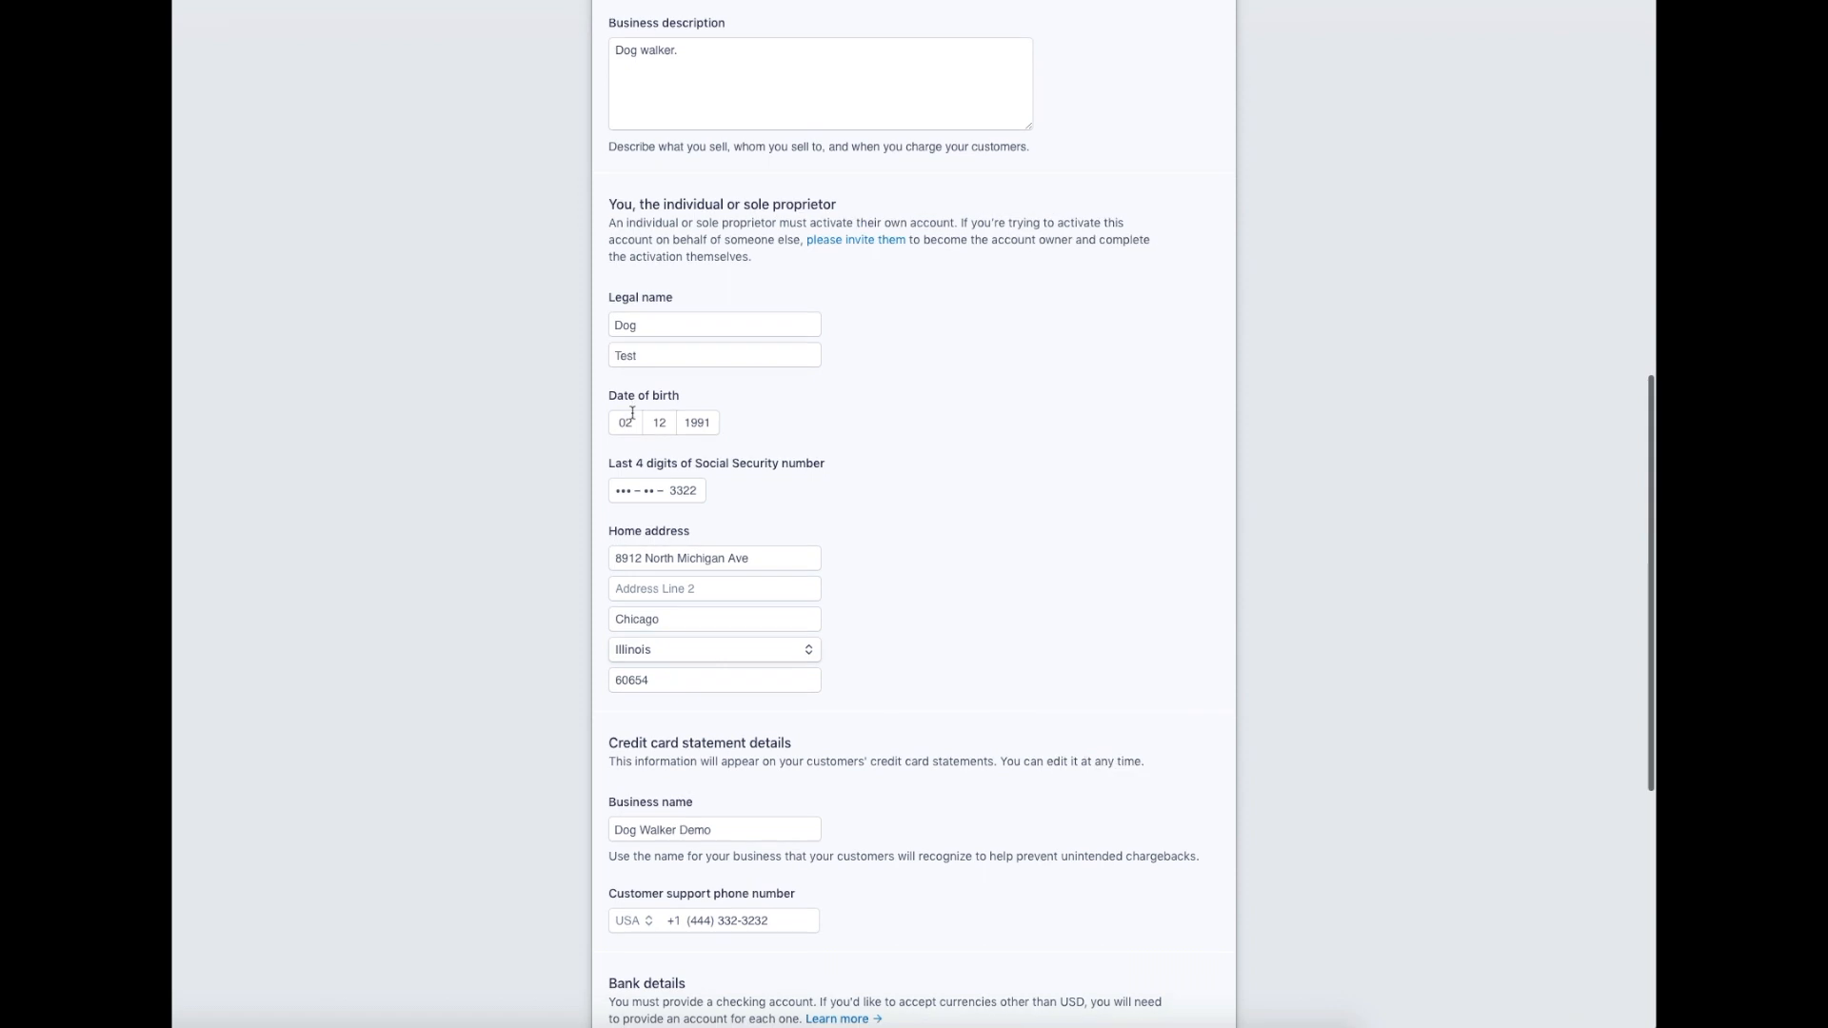
scroll(637, 447, "down", 3)
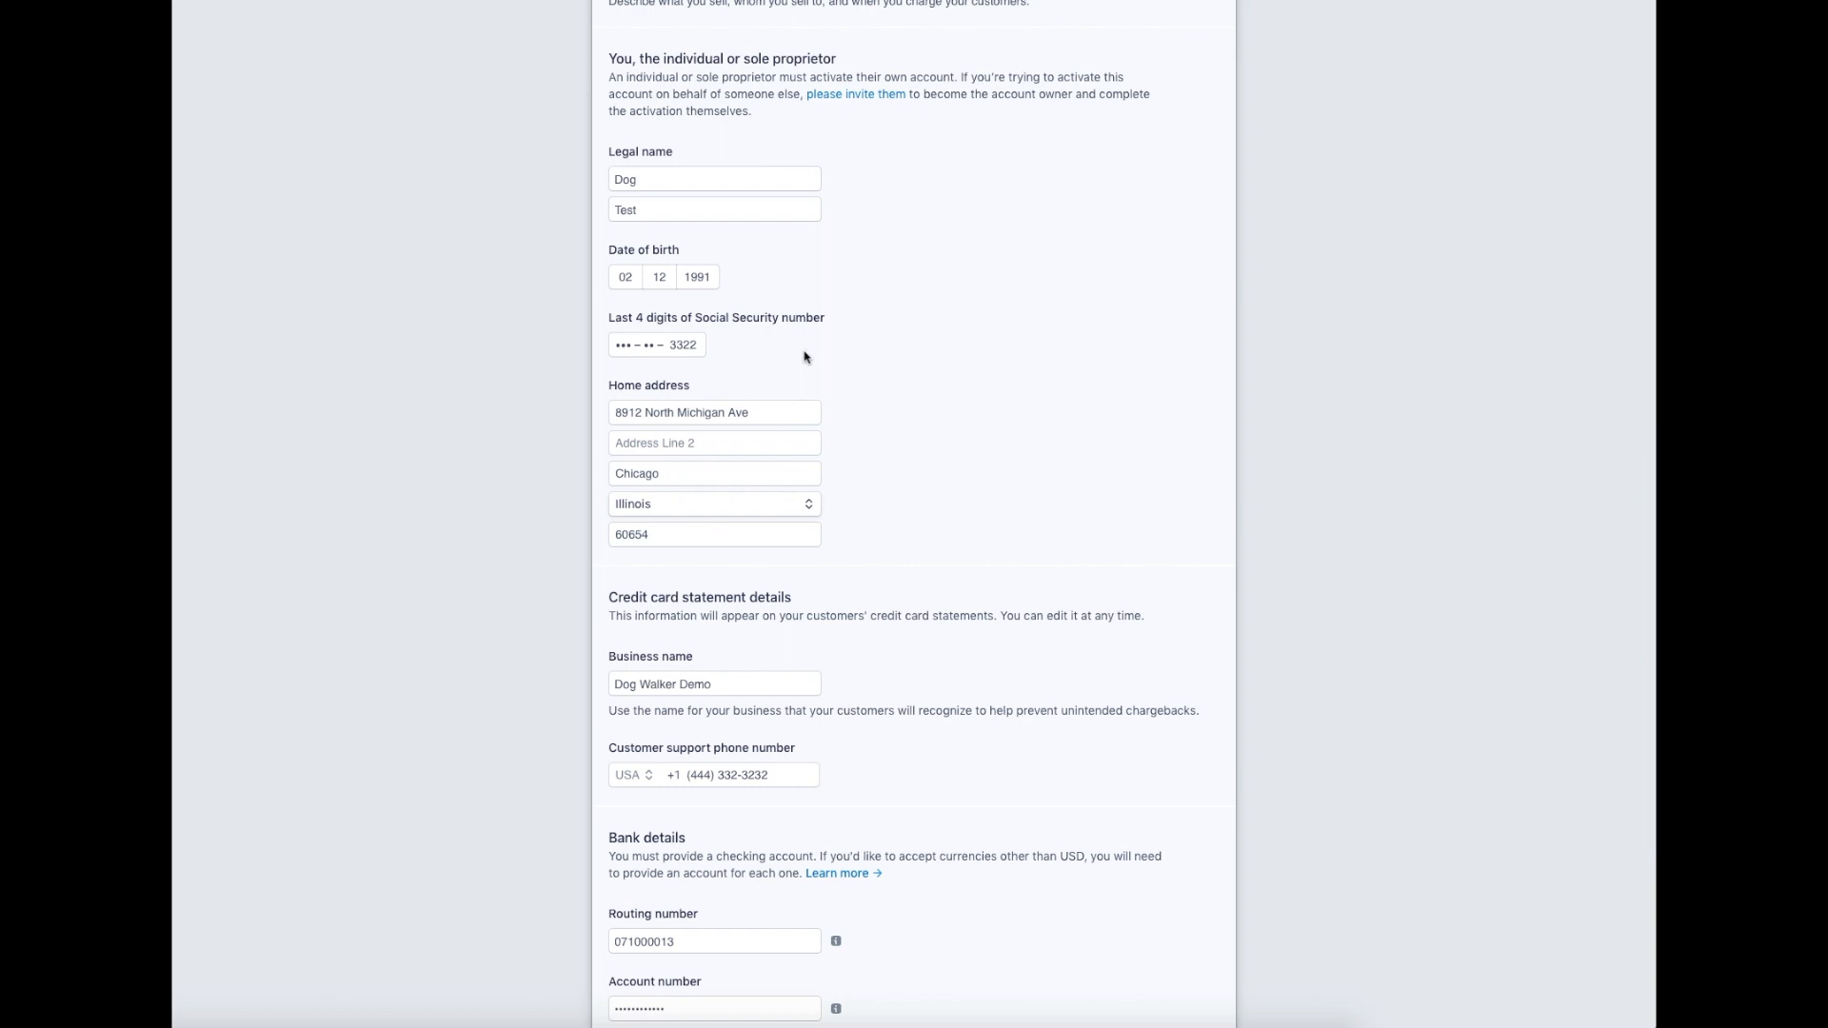
scroll(805, 358, "down", 3)
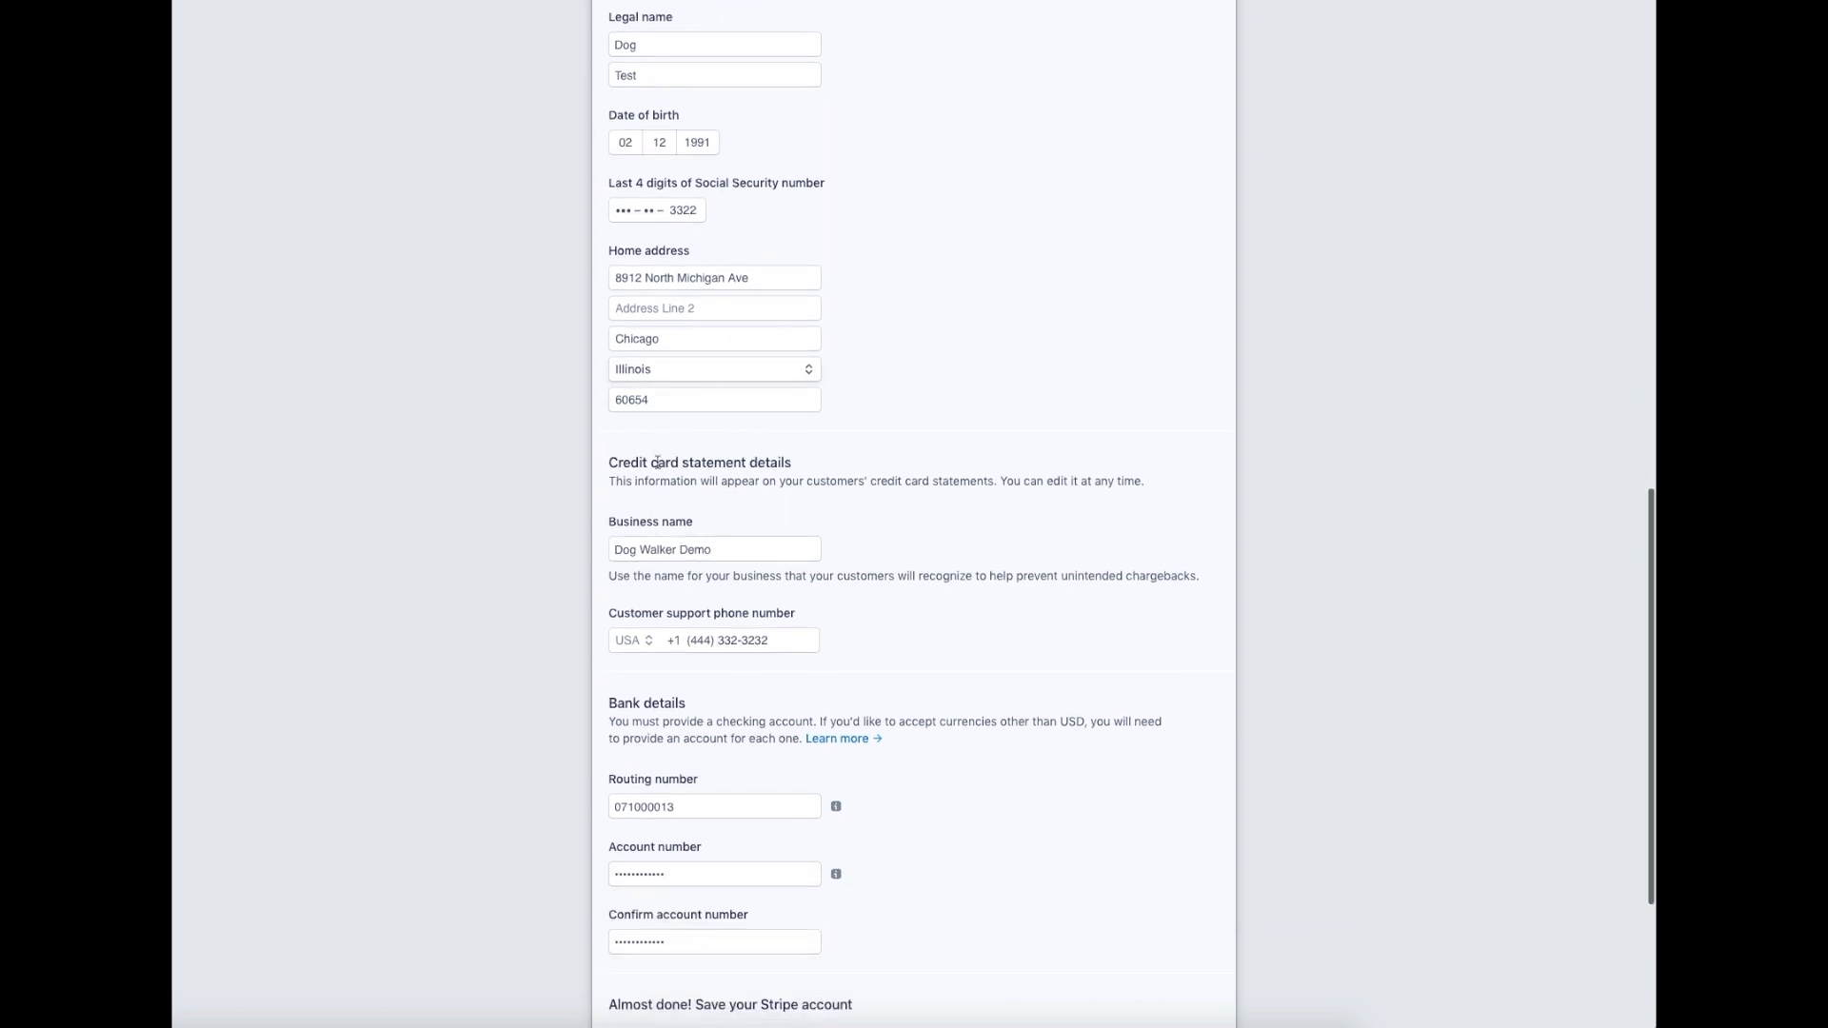
scroll(705, 472, "down", 2)
scroll(741, 467, "down", 3)
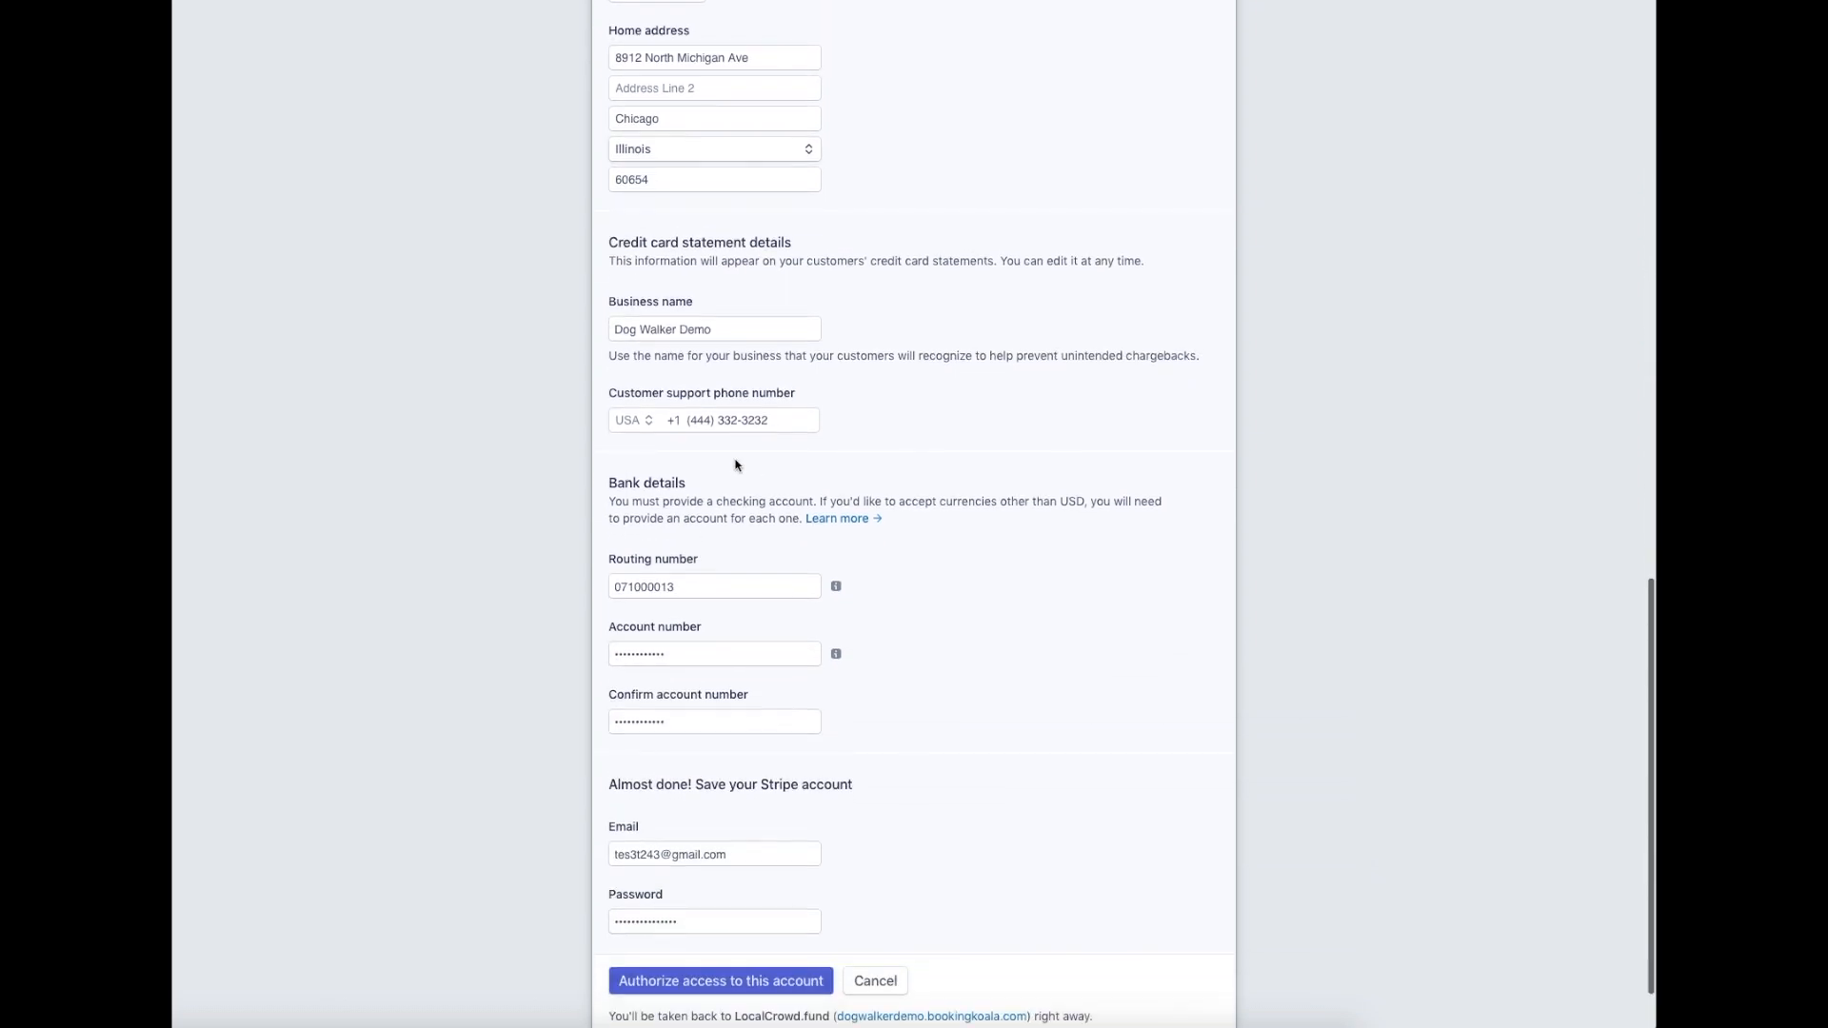
scroll(700, 576, "down", 1)
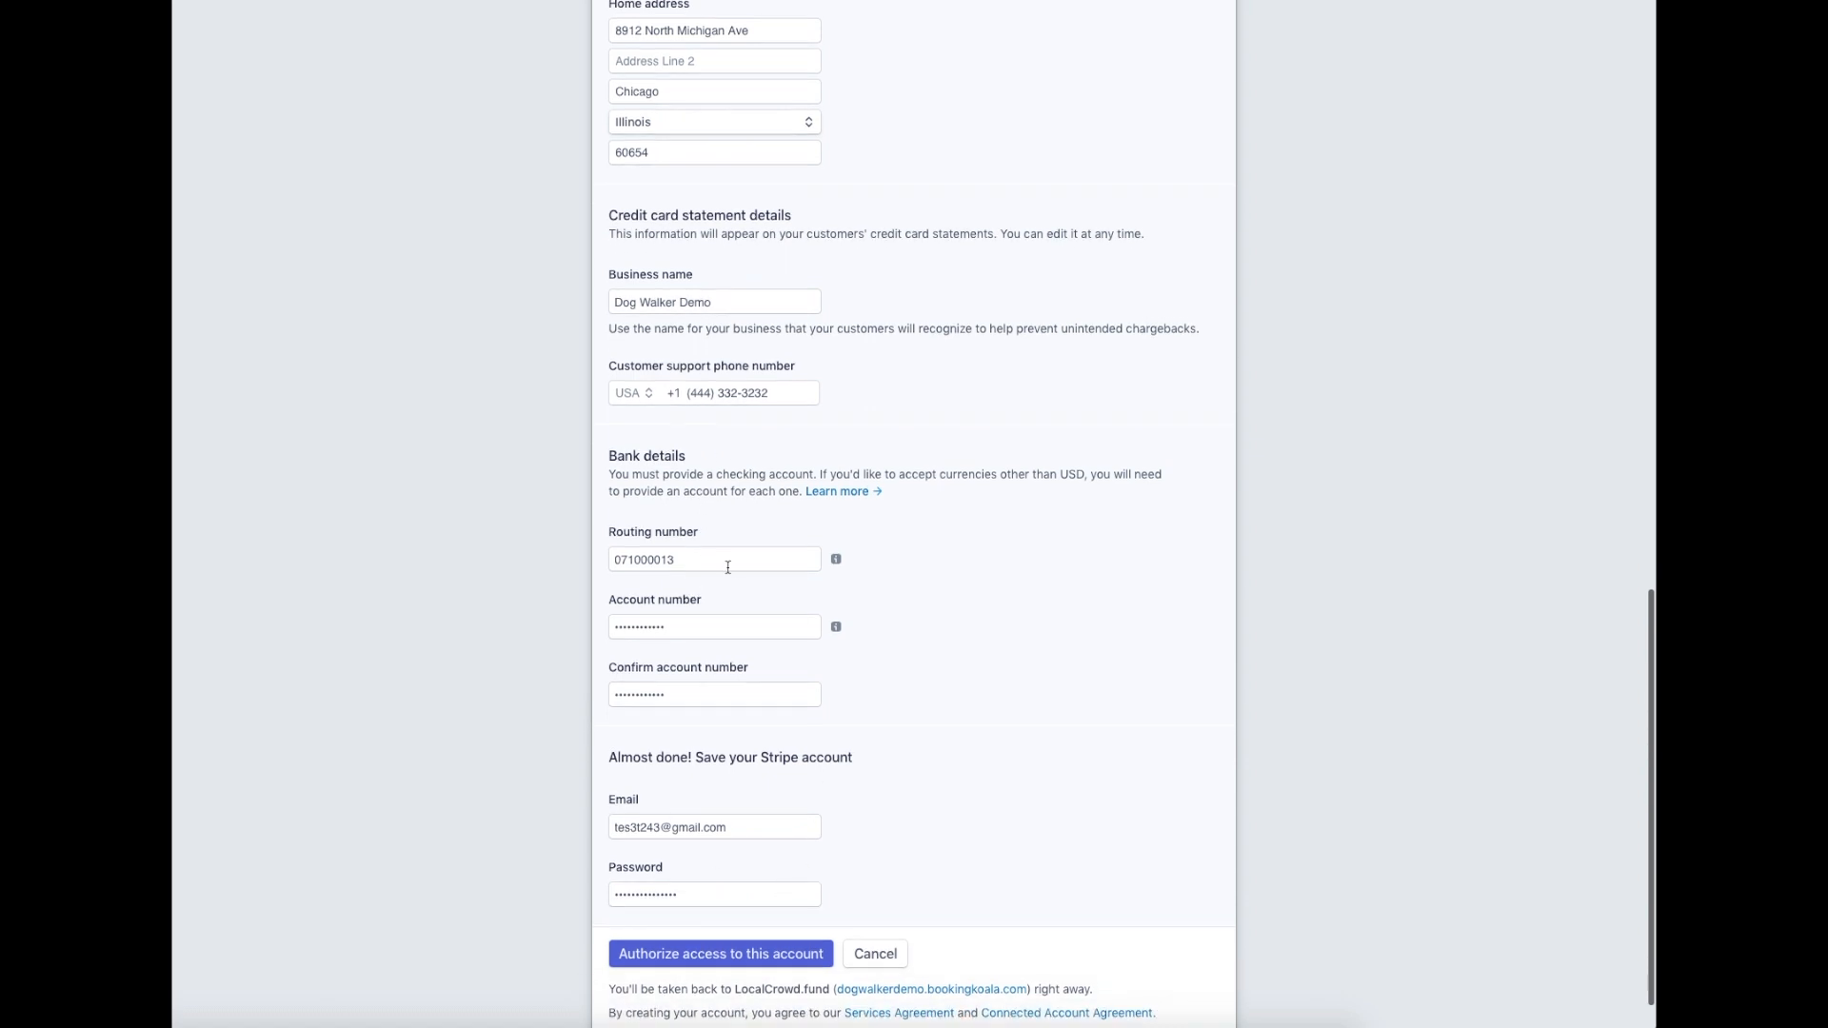
scroll(619, 538, "down", 2)
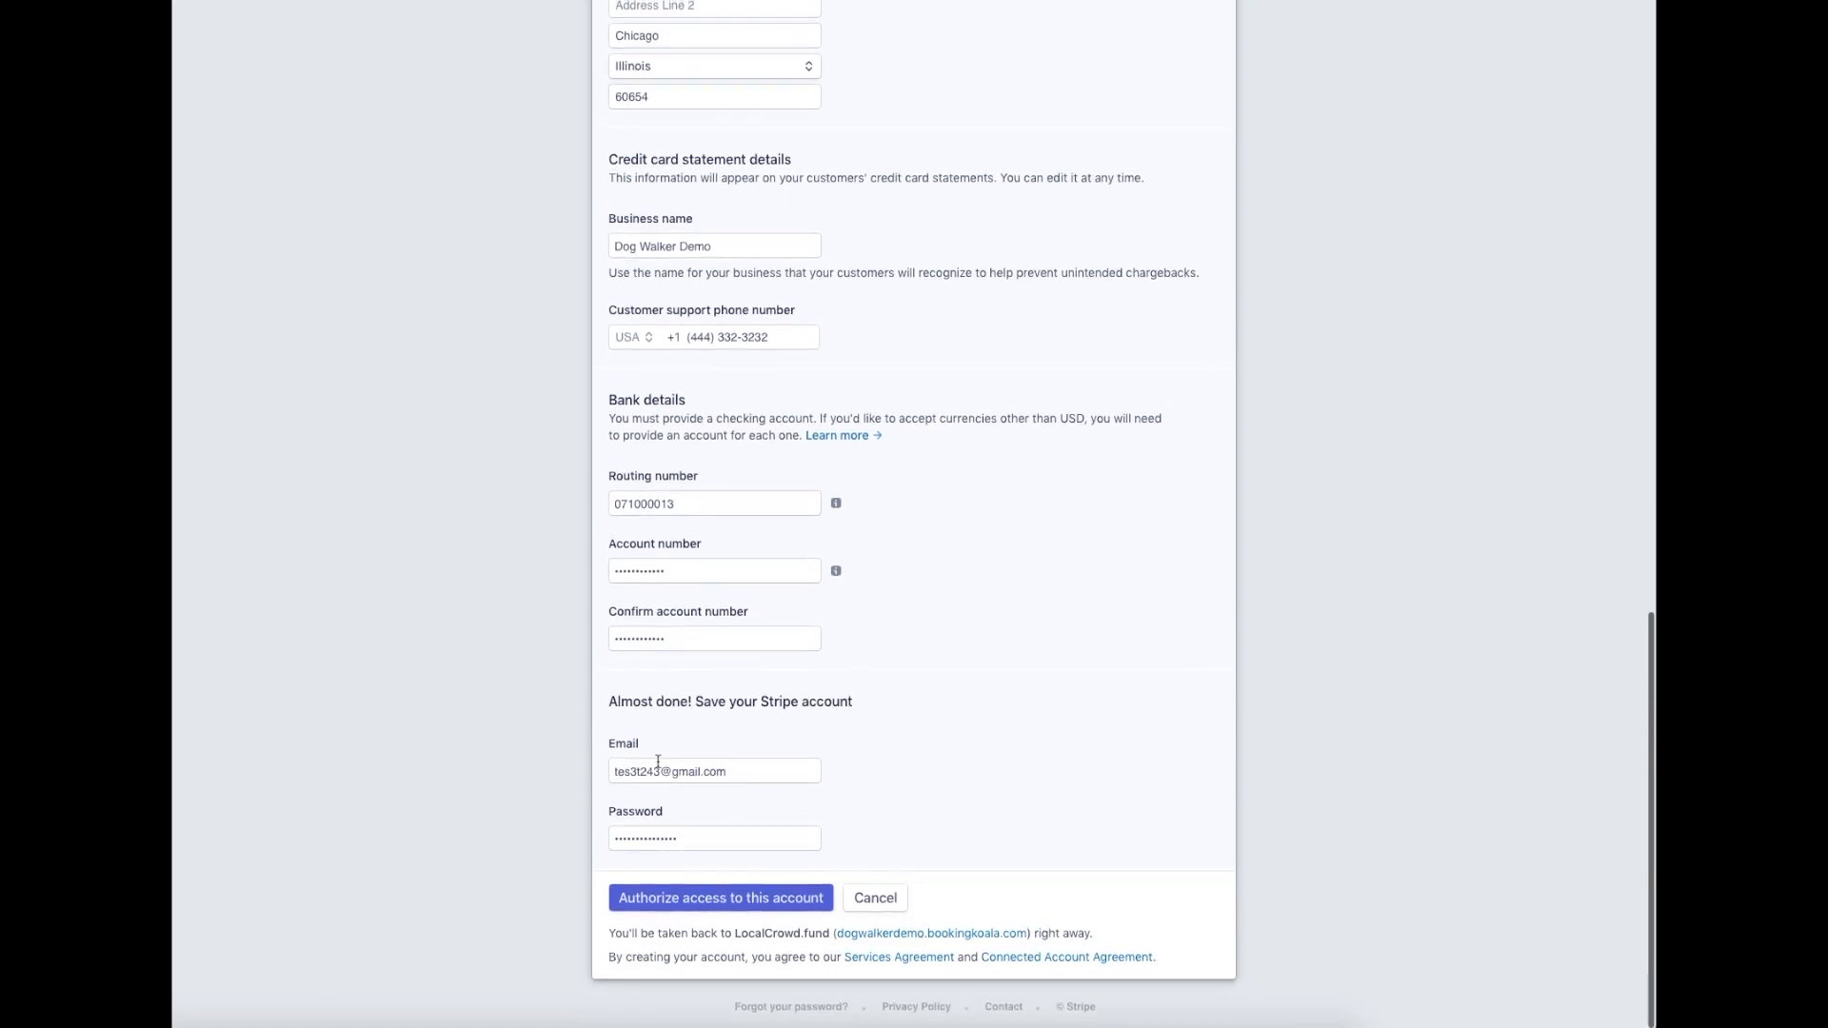
Step: Authorize access to the new Stripe account, close the connection response page and return to the provider's payment processor settings
left_click(720, 898)
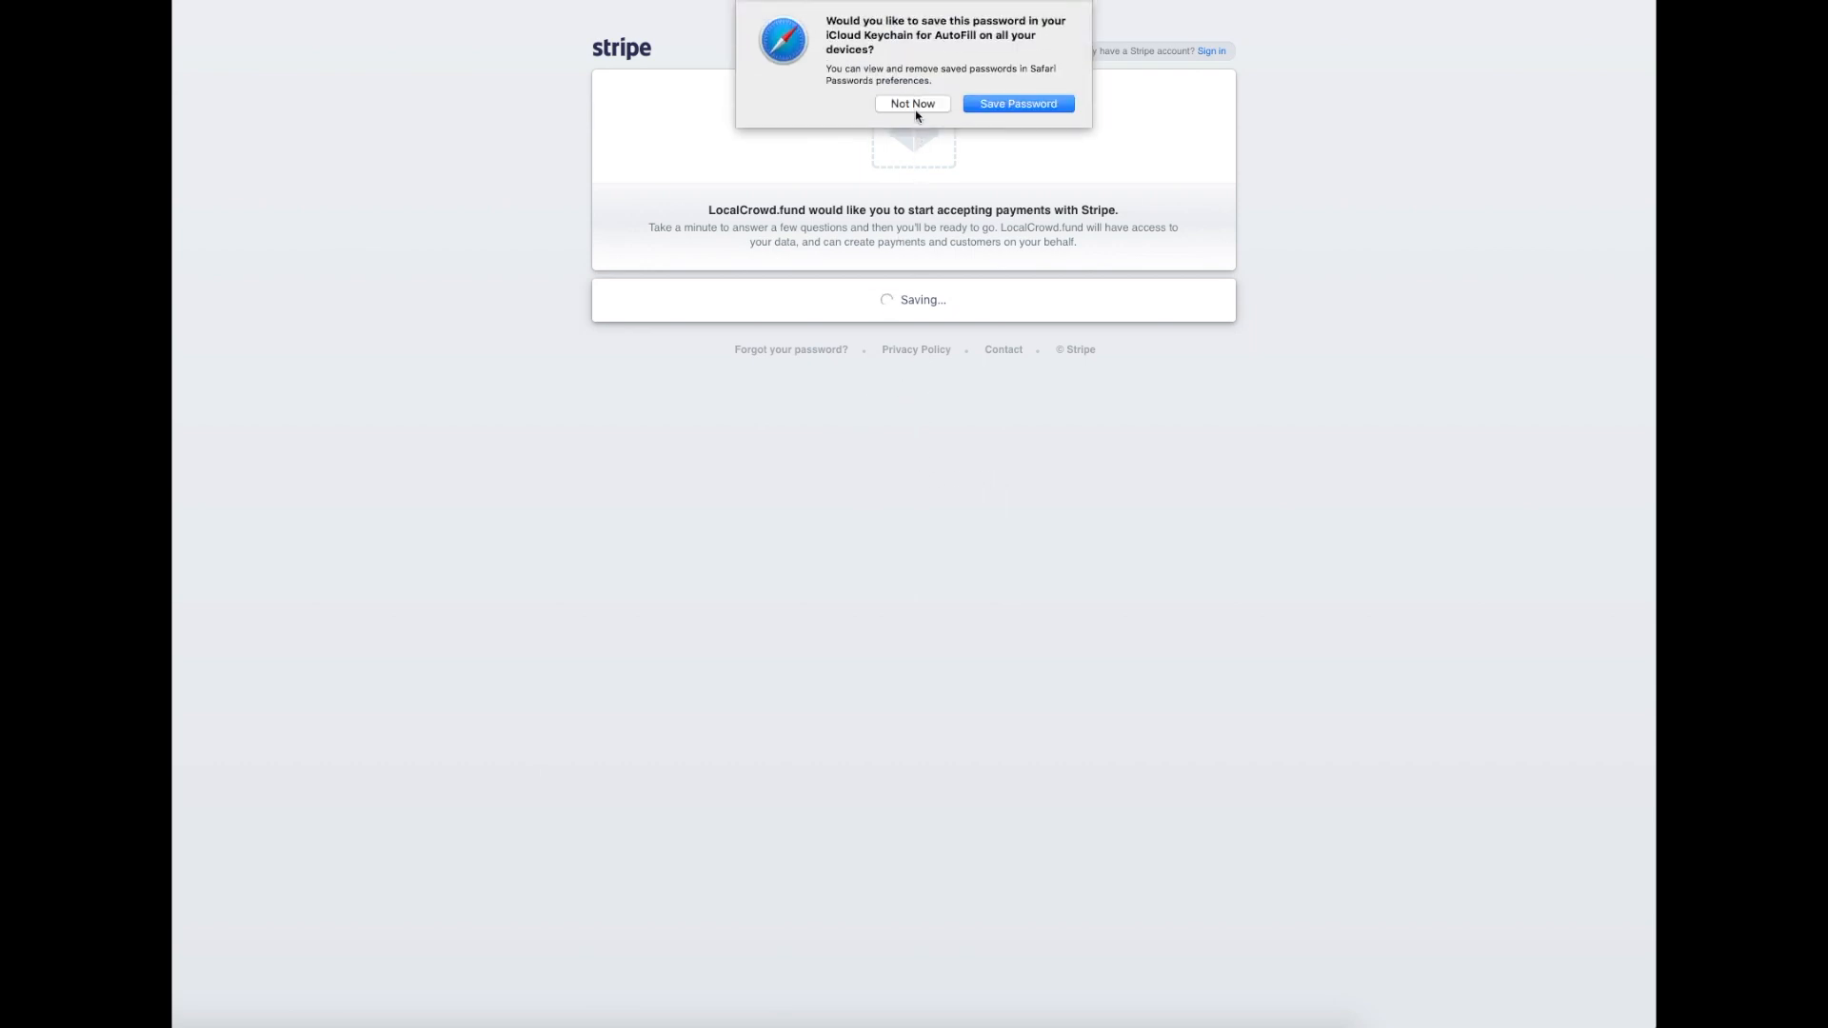
left_click(1022, 104)
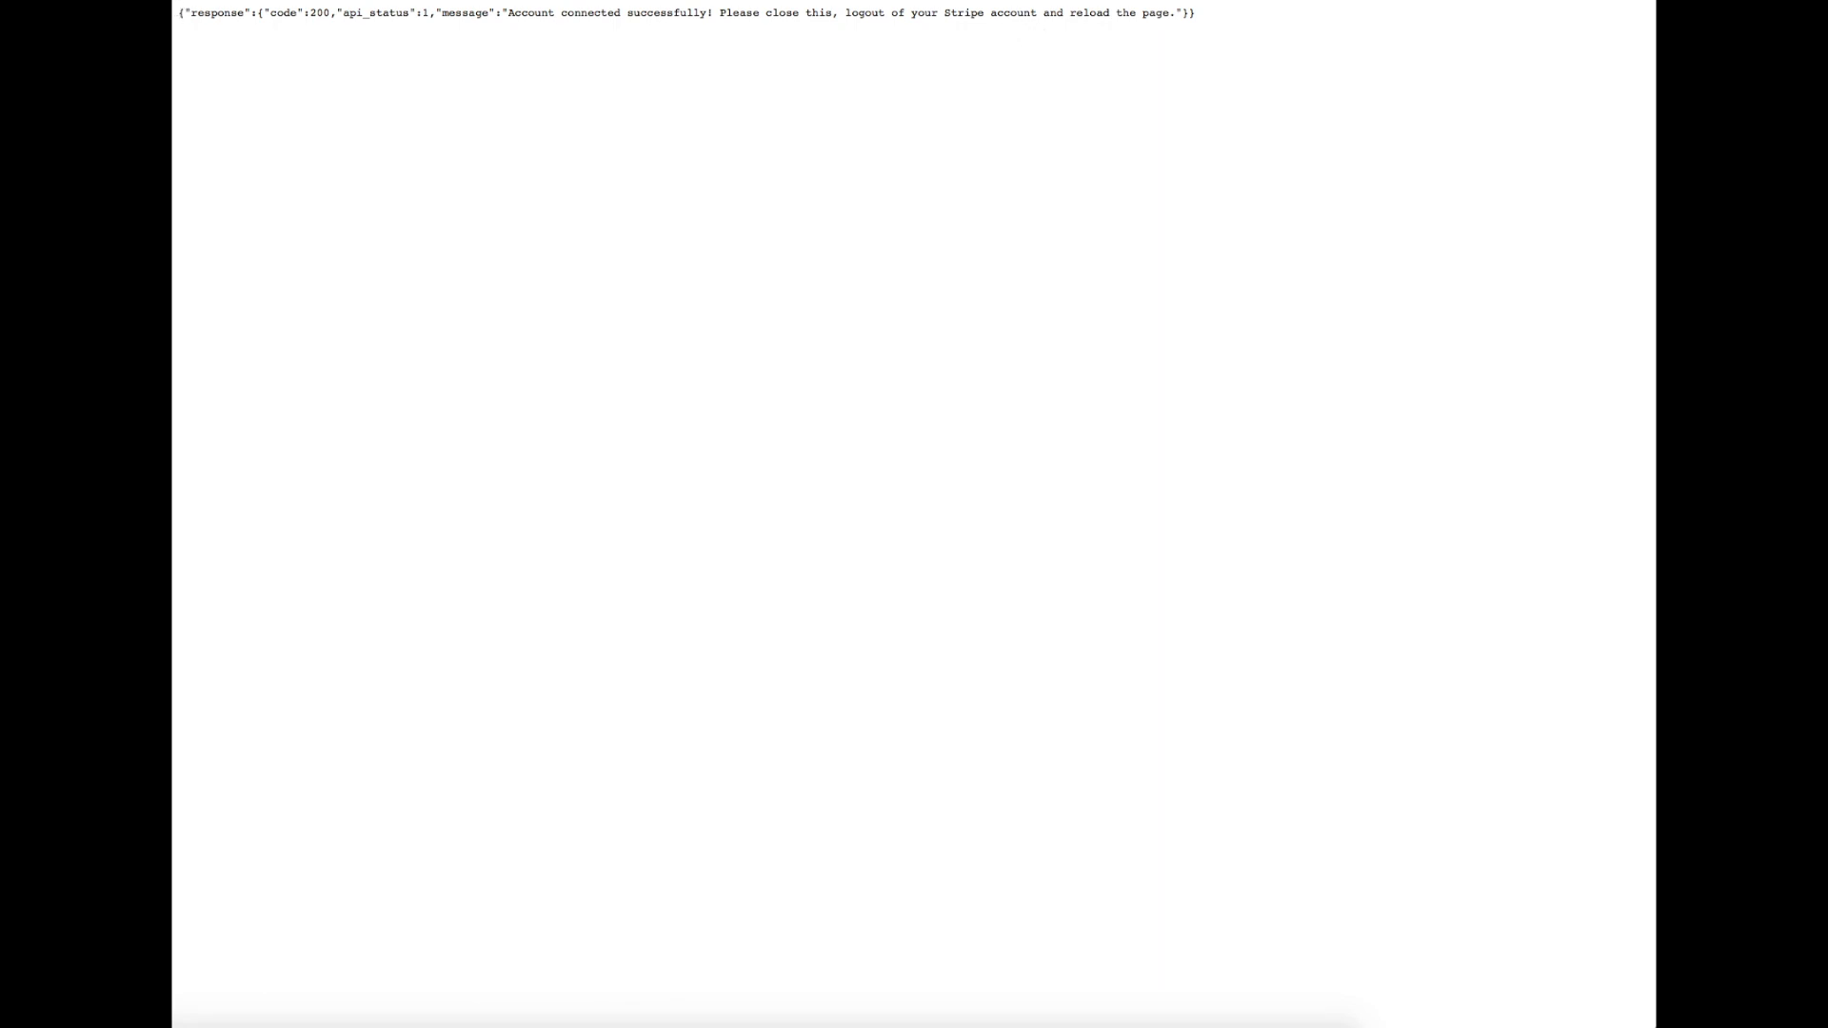
key("super+w")
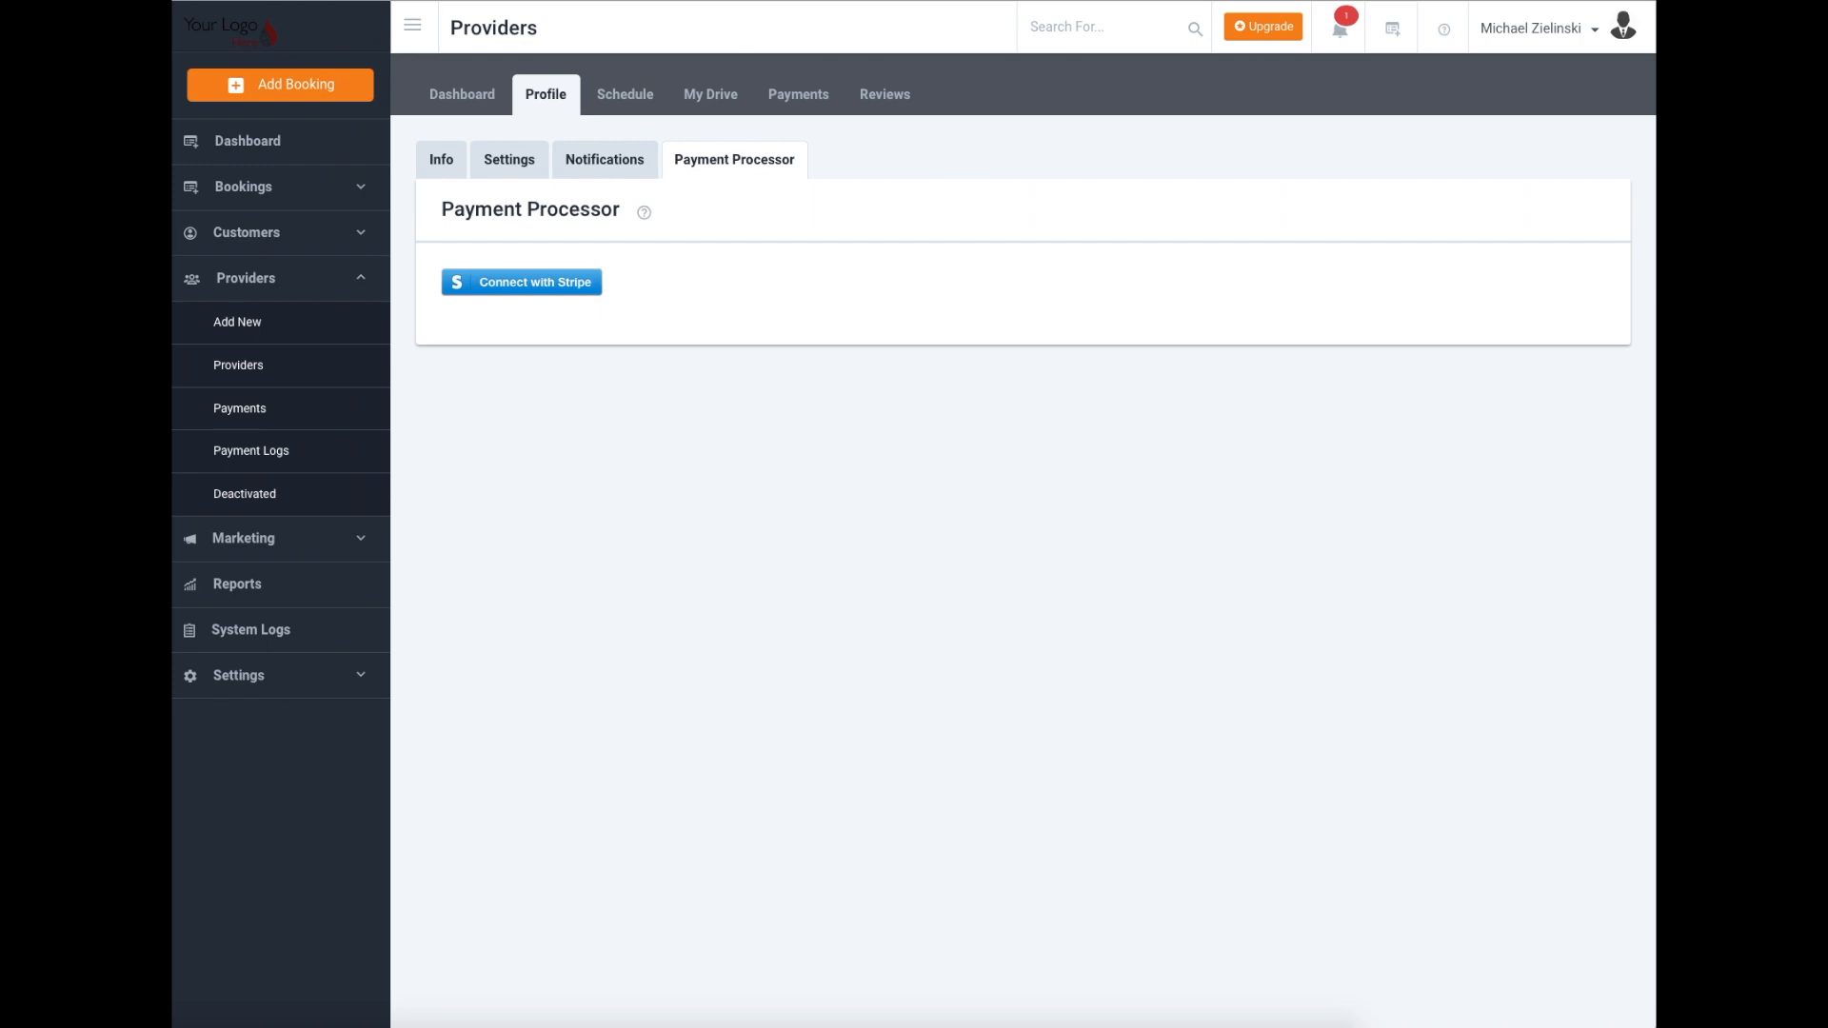
left_click(648, 213)
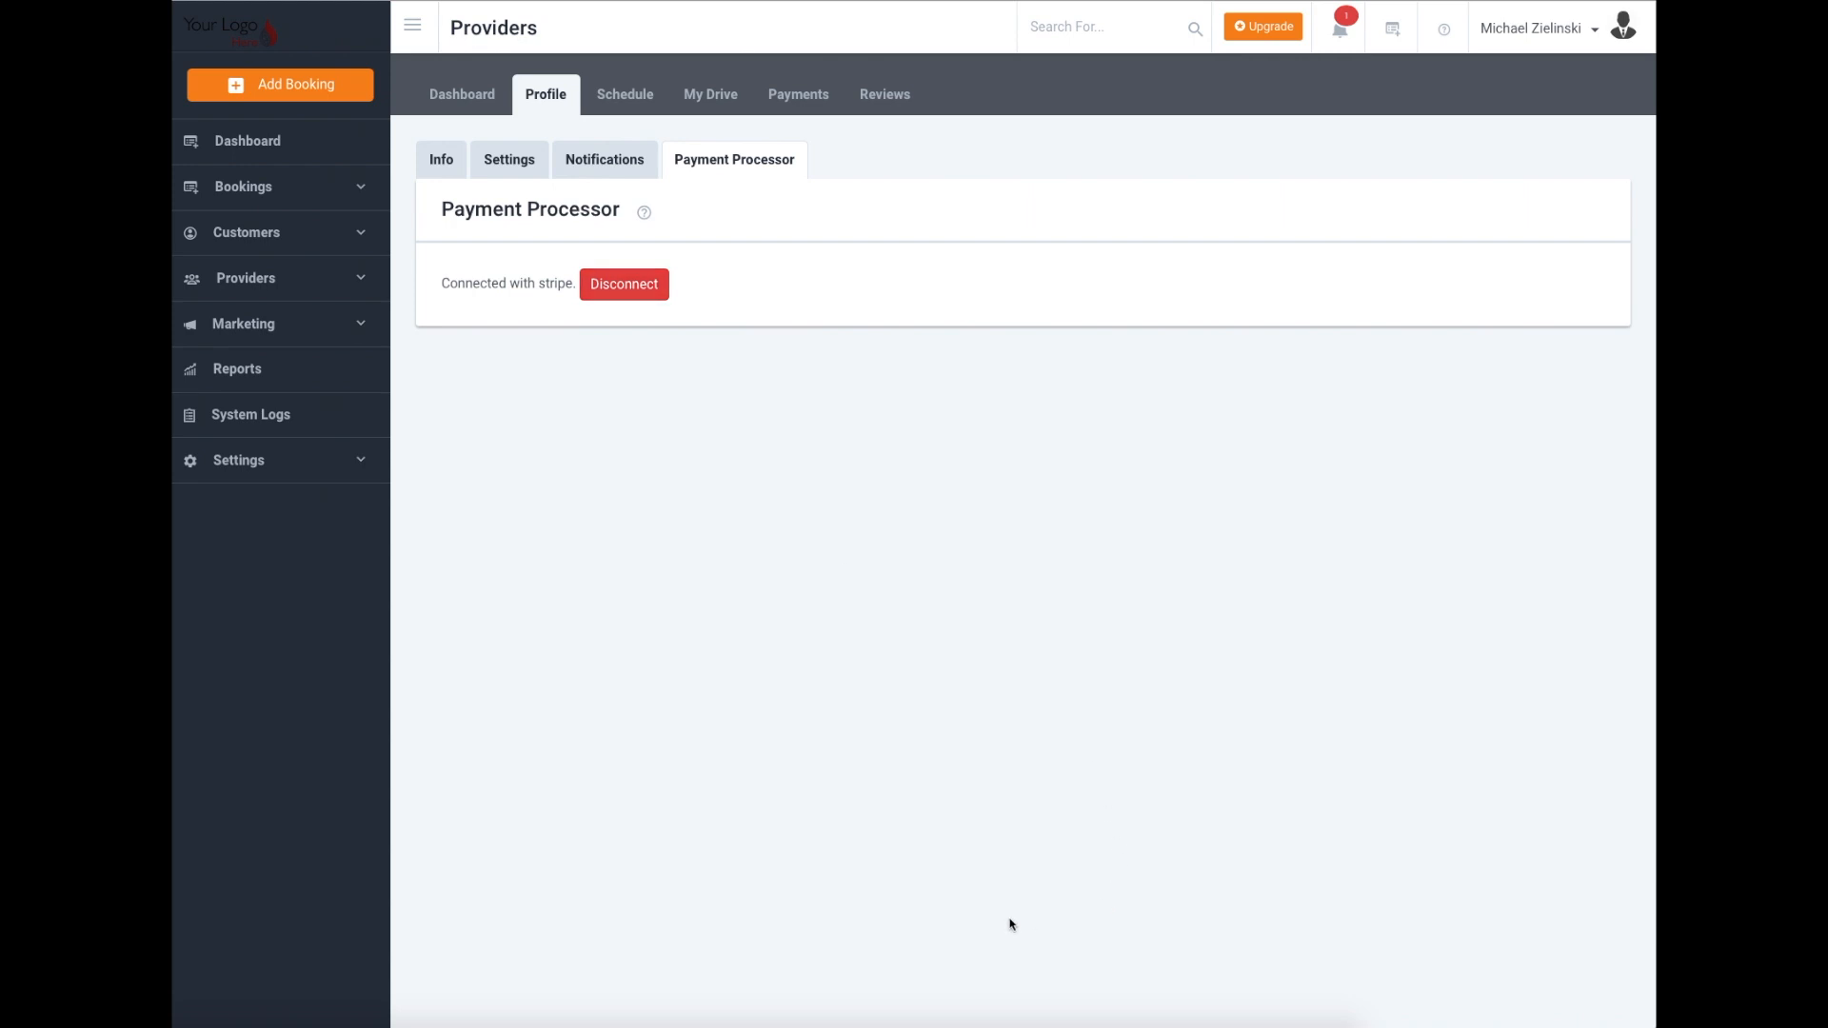
Step: Switch to the window with Fake Provider 1's own portal and reload its payment processor page to check the Stripe connection
right_click(196, 1022)
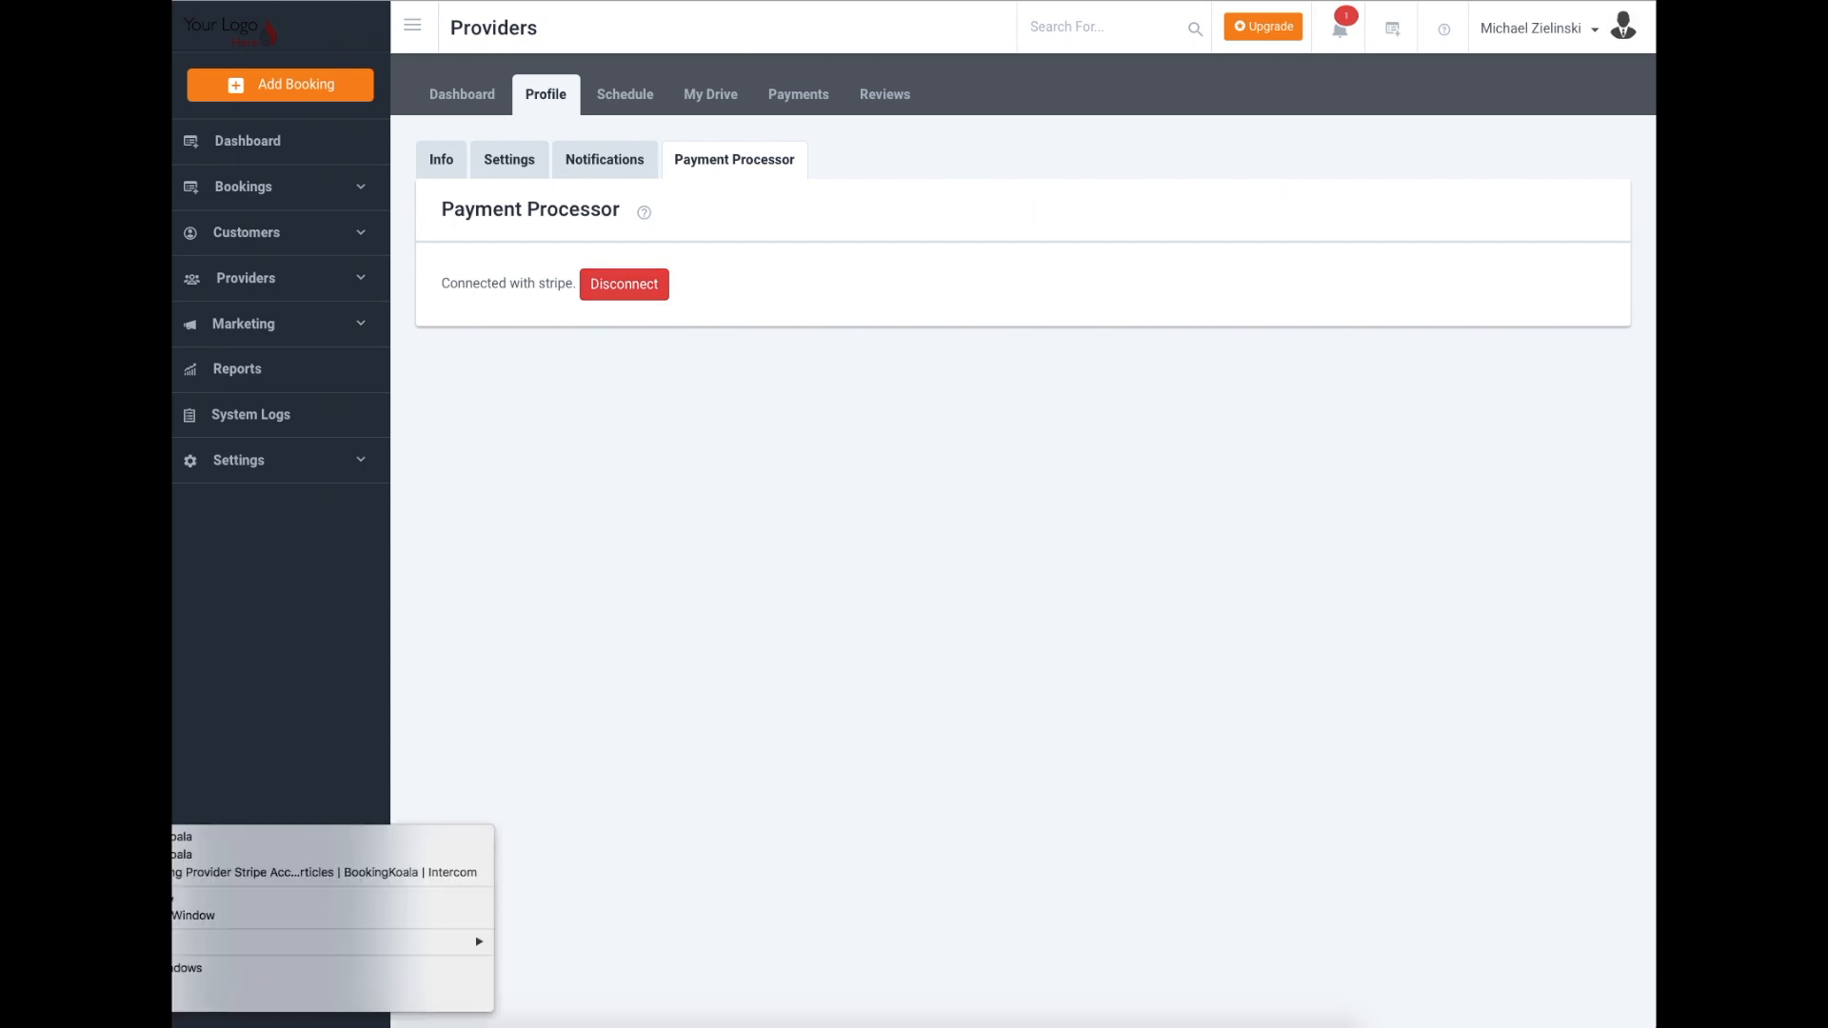
left_click(263, 839)
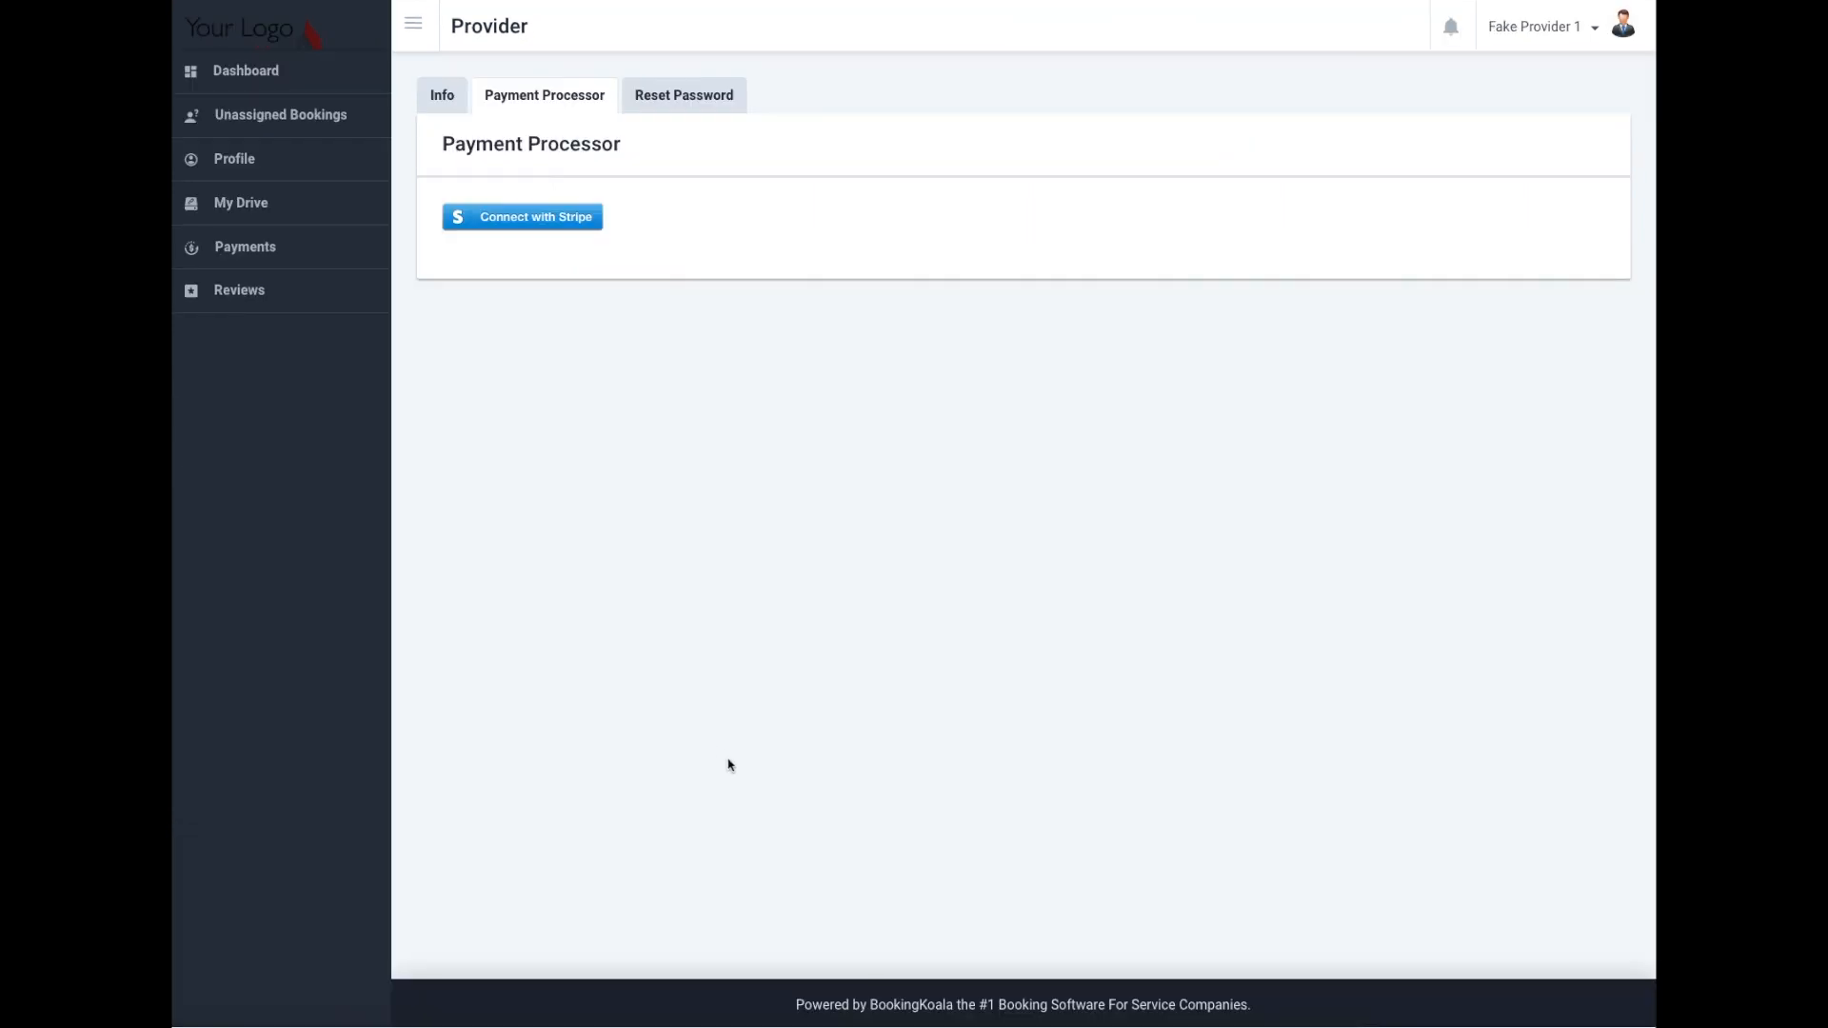
key("super+r")
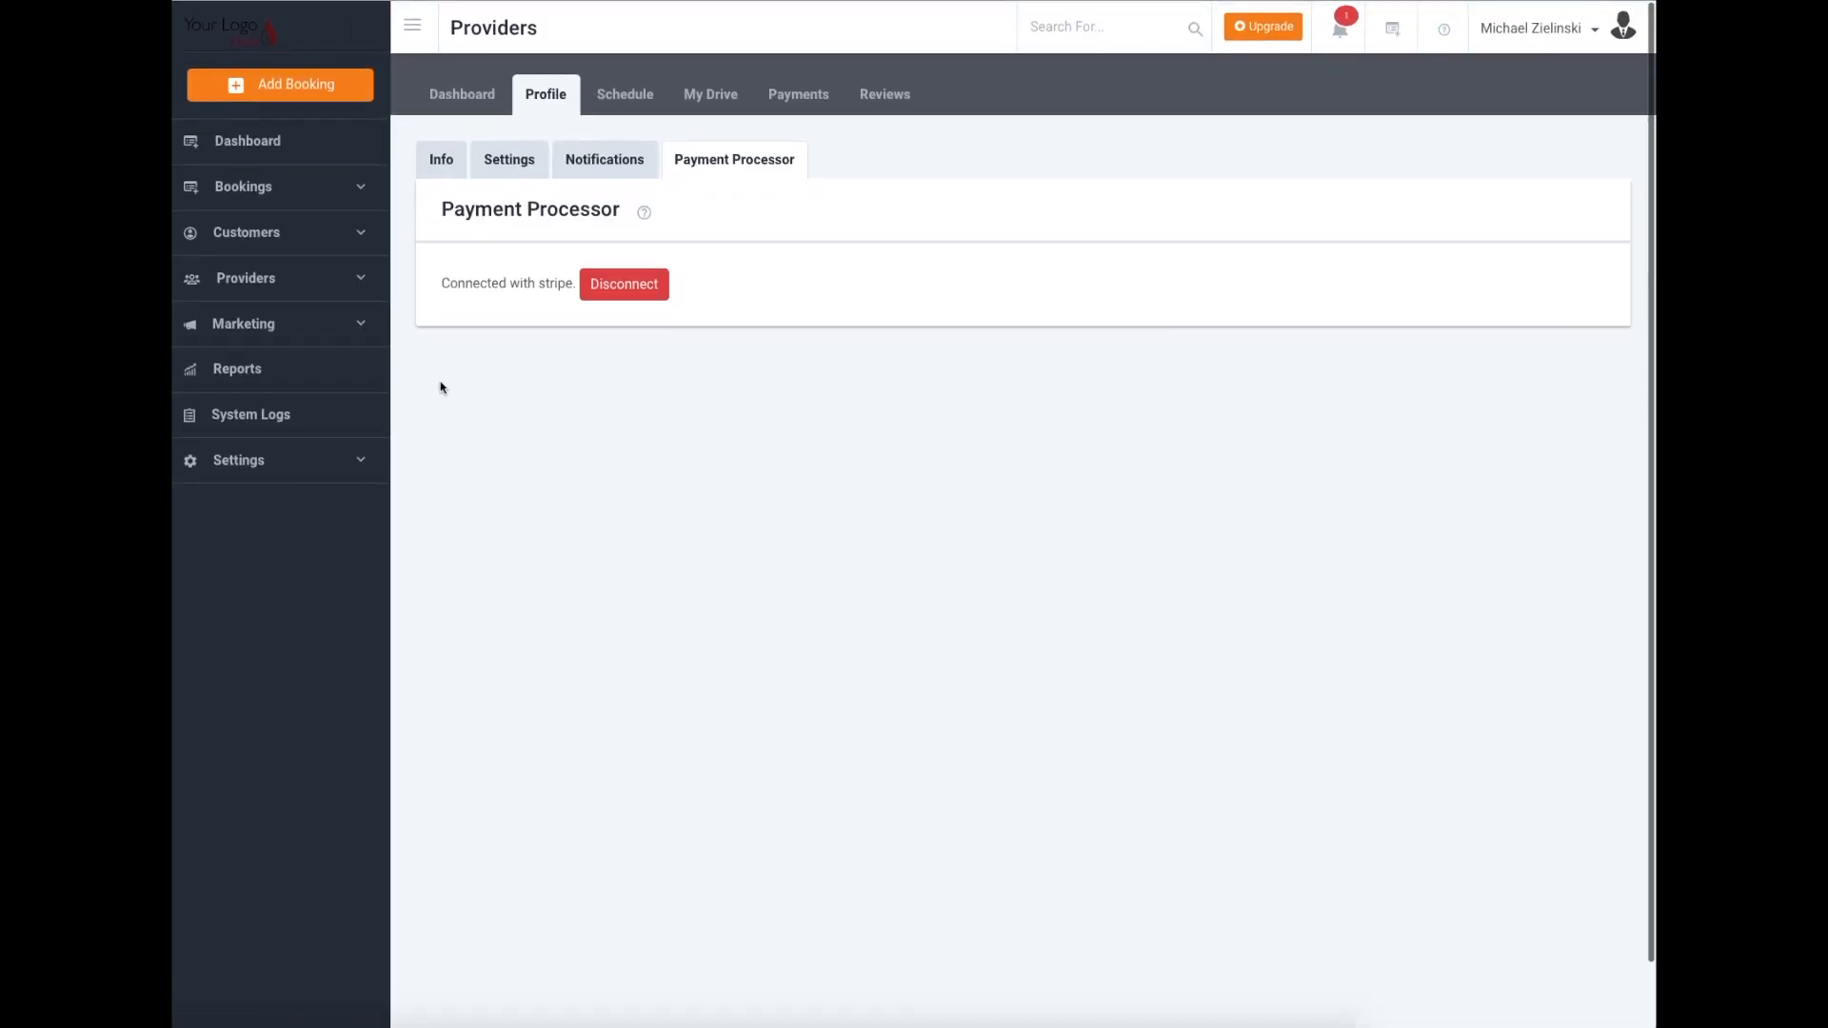
Step: Go through the providers list to the provider payments and compare the payment options of Fake Provider 1 and Fake Provider 3
left_click(265, 285)
left_click(260, 358)
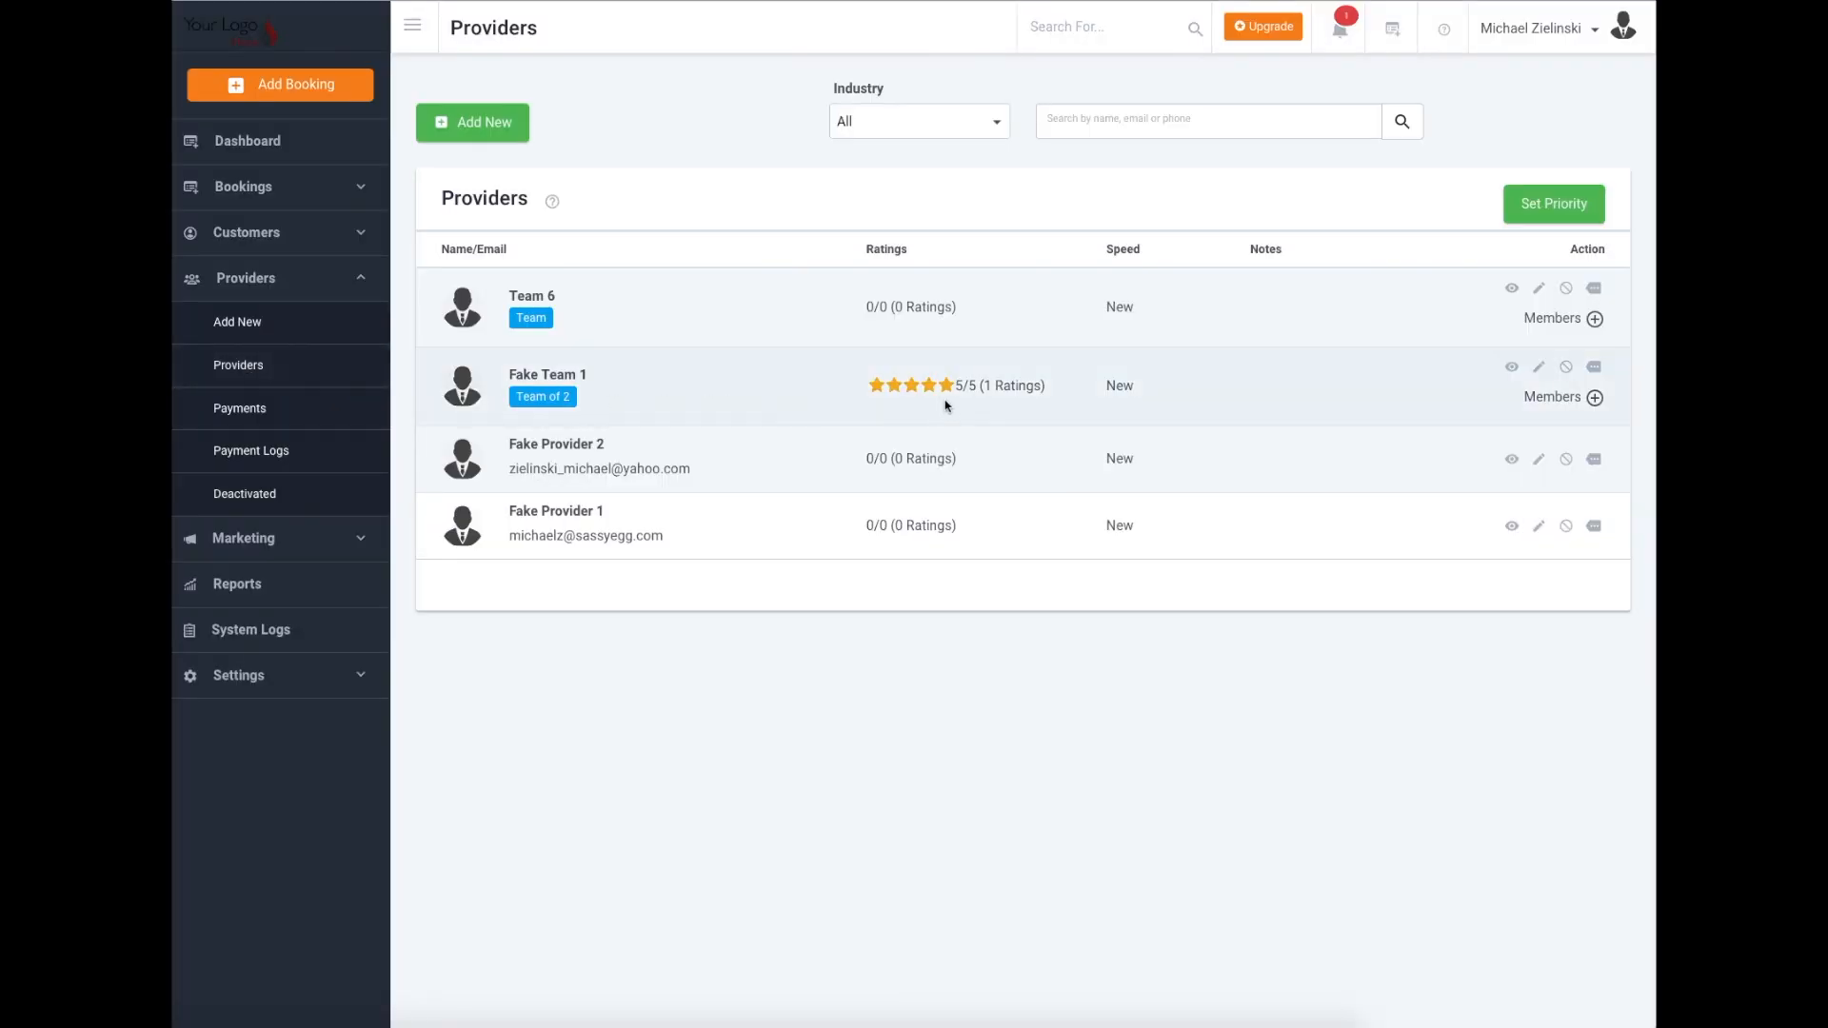
left_click(276, 426)
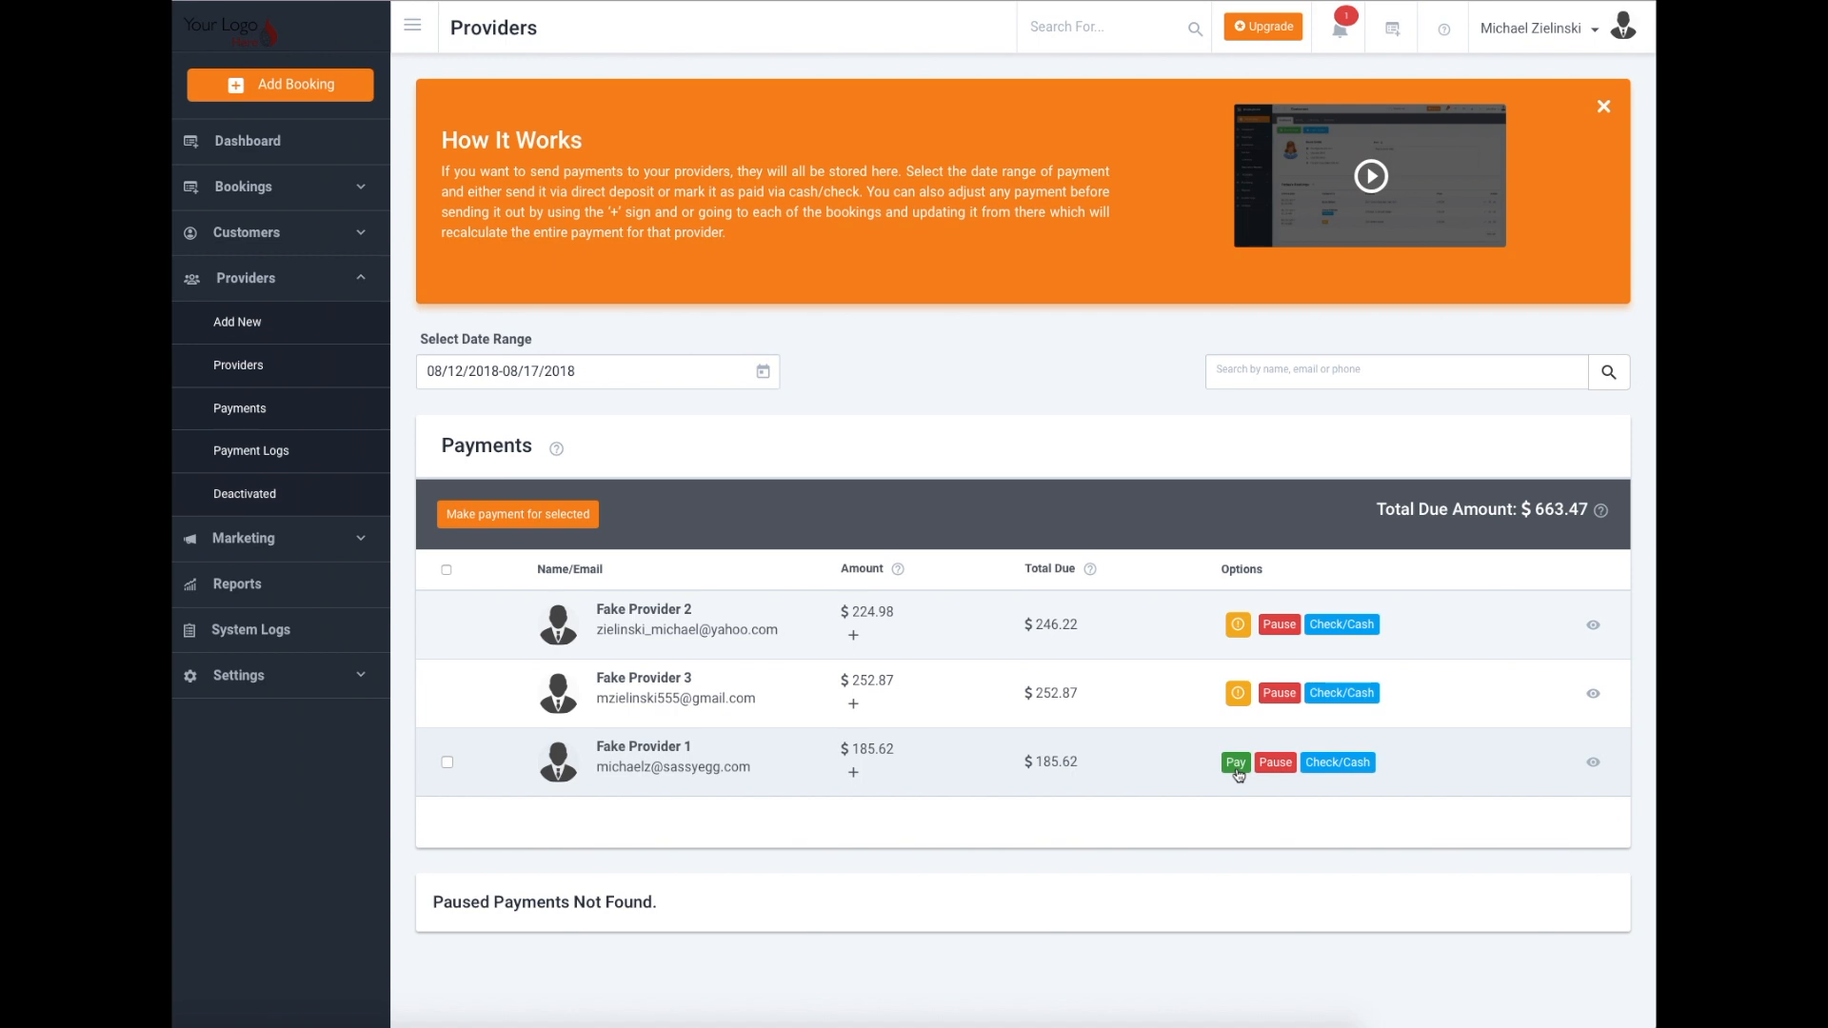
mouse_move(1238, 694)
Step: Find Fake Provider 3 among the members of Fake Team 1 and open that provider's page
left_click(275, 378)
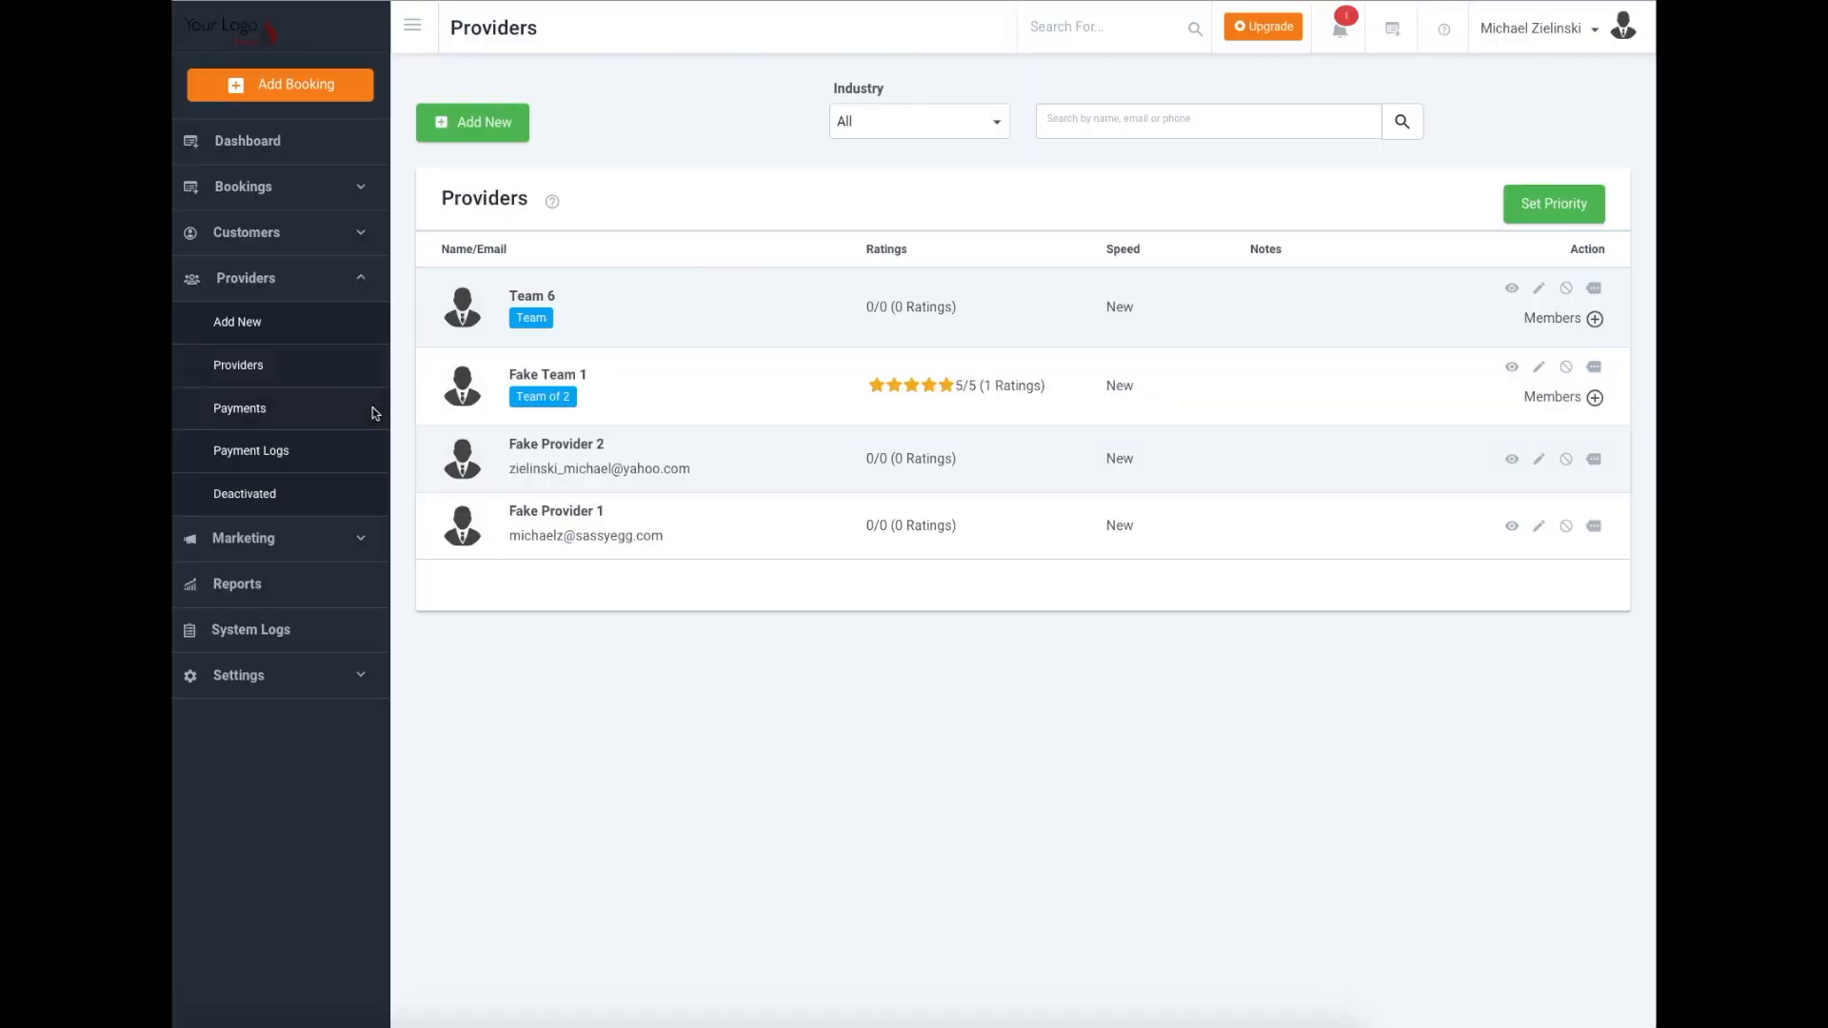
left_click(547, 385)
left_click(556, 107)
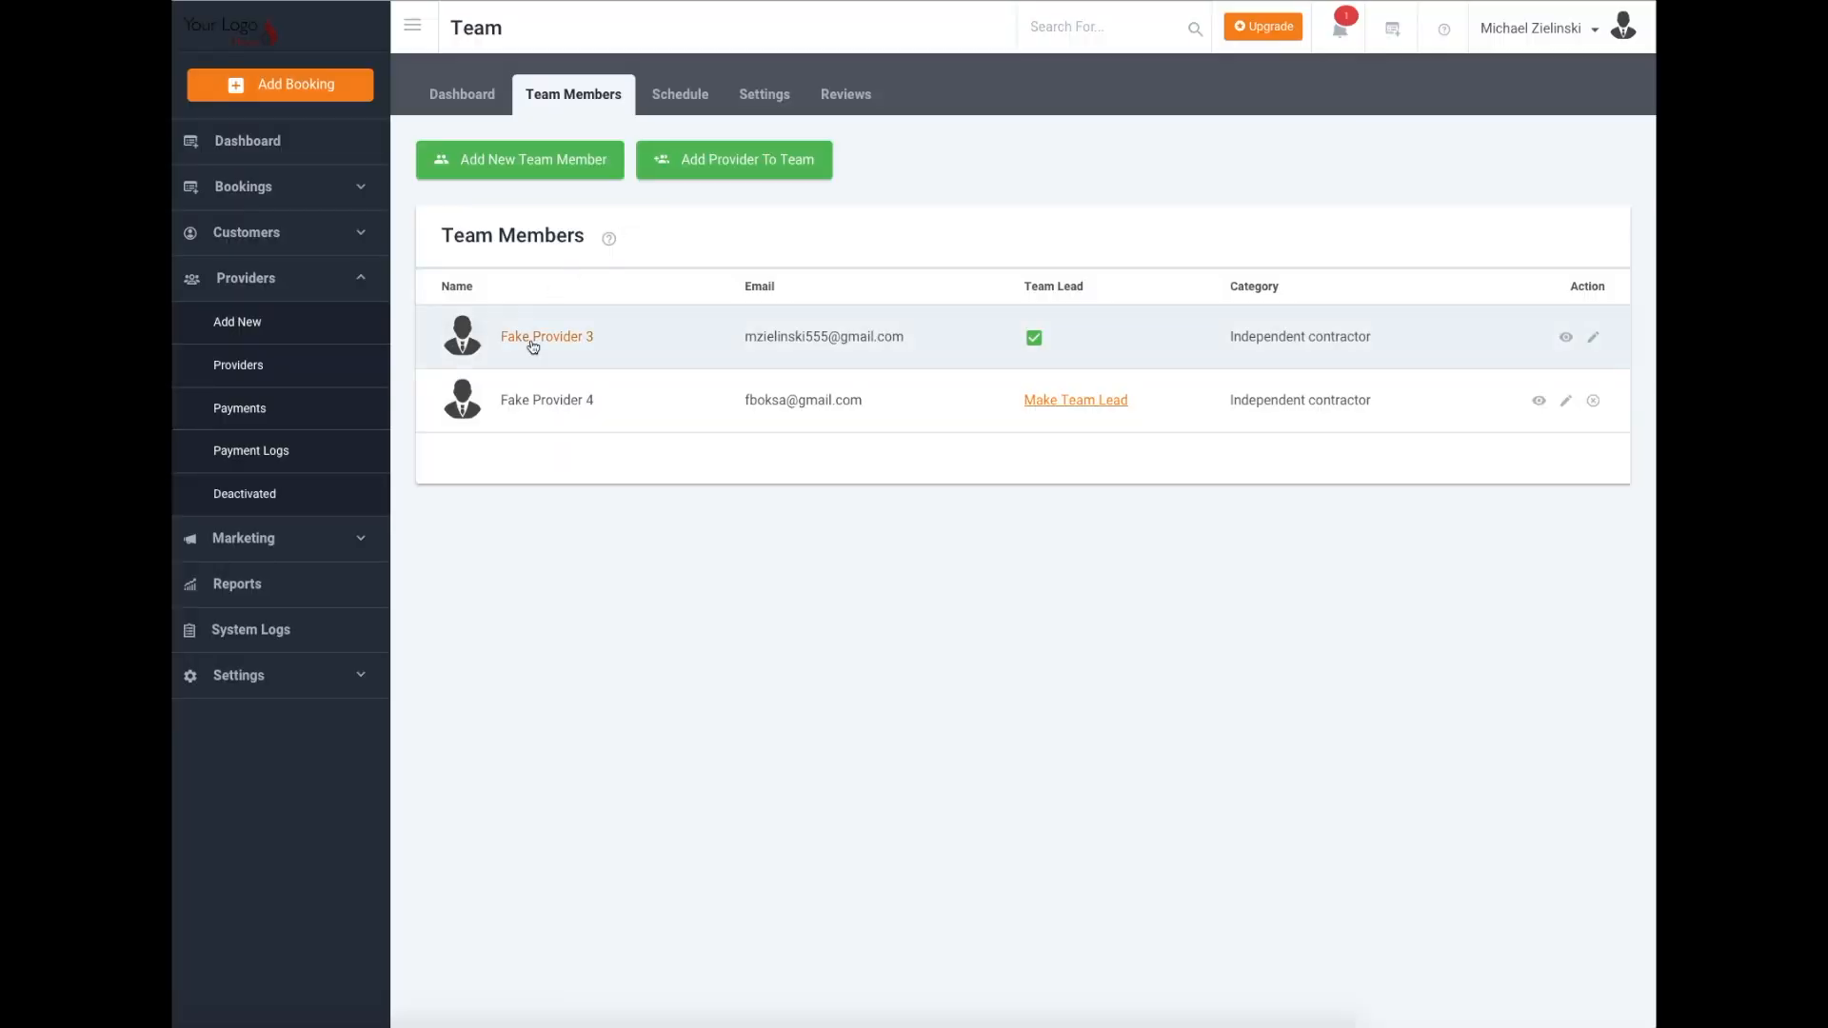
left_click(534, 345)
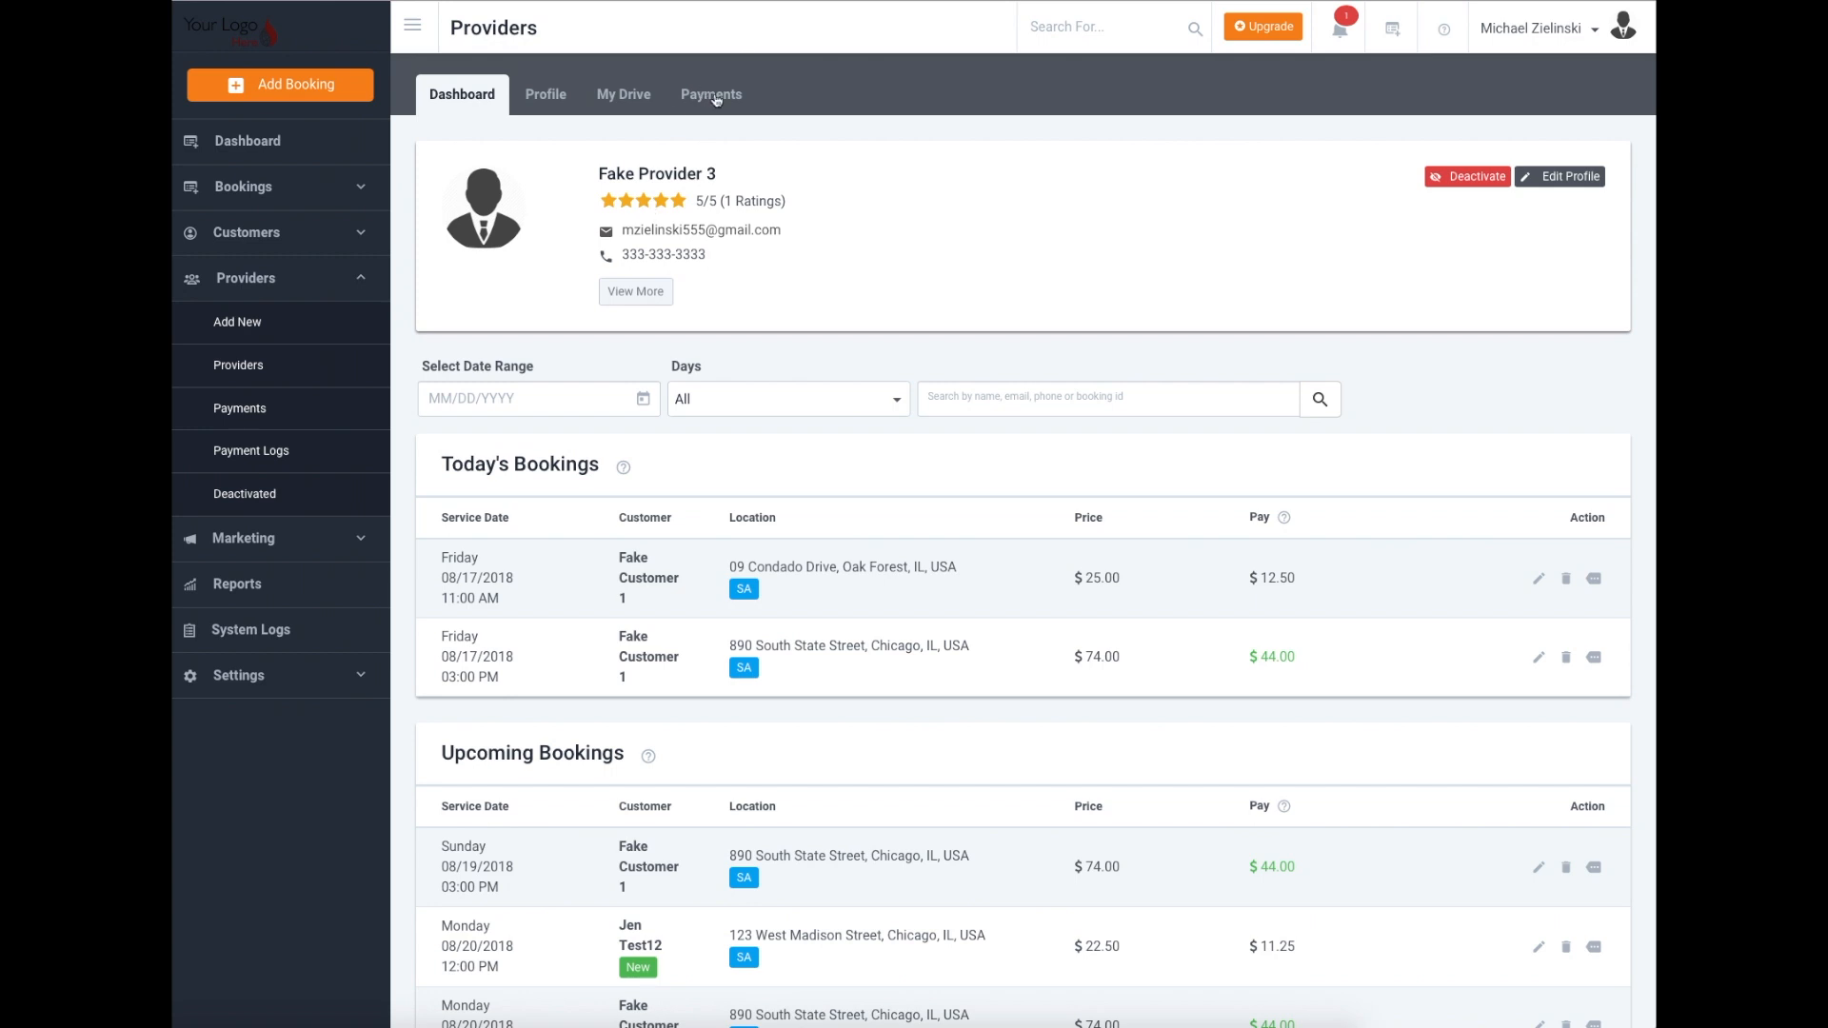
Step: Start Fake Provider 3's Stripe connection from the profile's payment processor settings and look over the account activation form
left_click(714, 95)
left_click(546, 107)
left_click(623, 164)
left_click(571, 286)
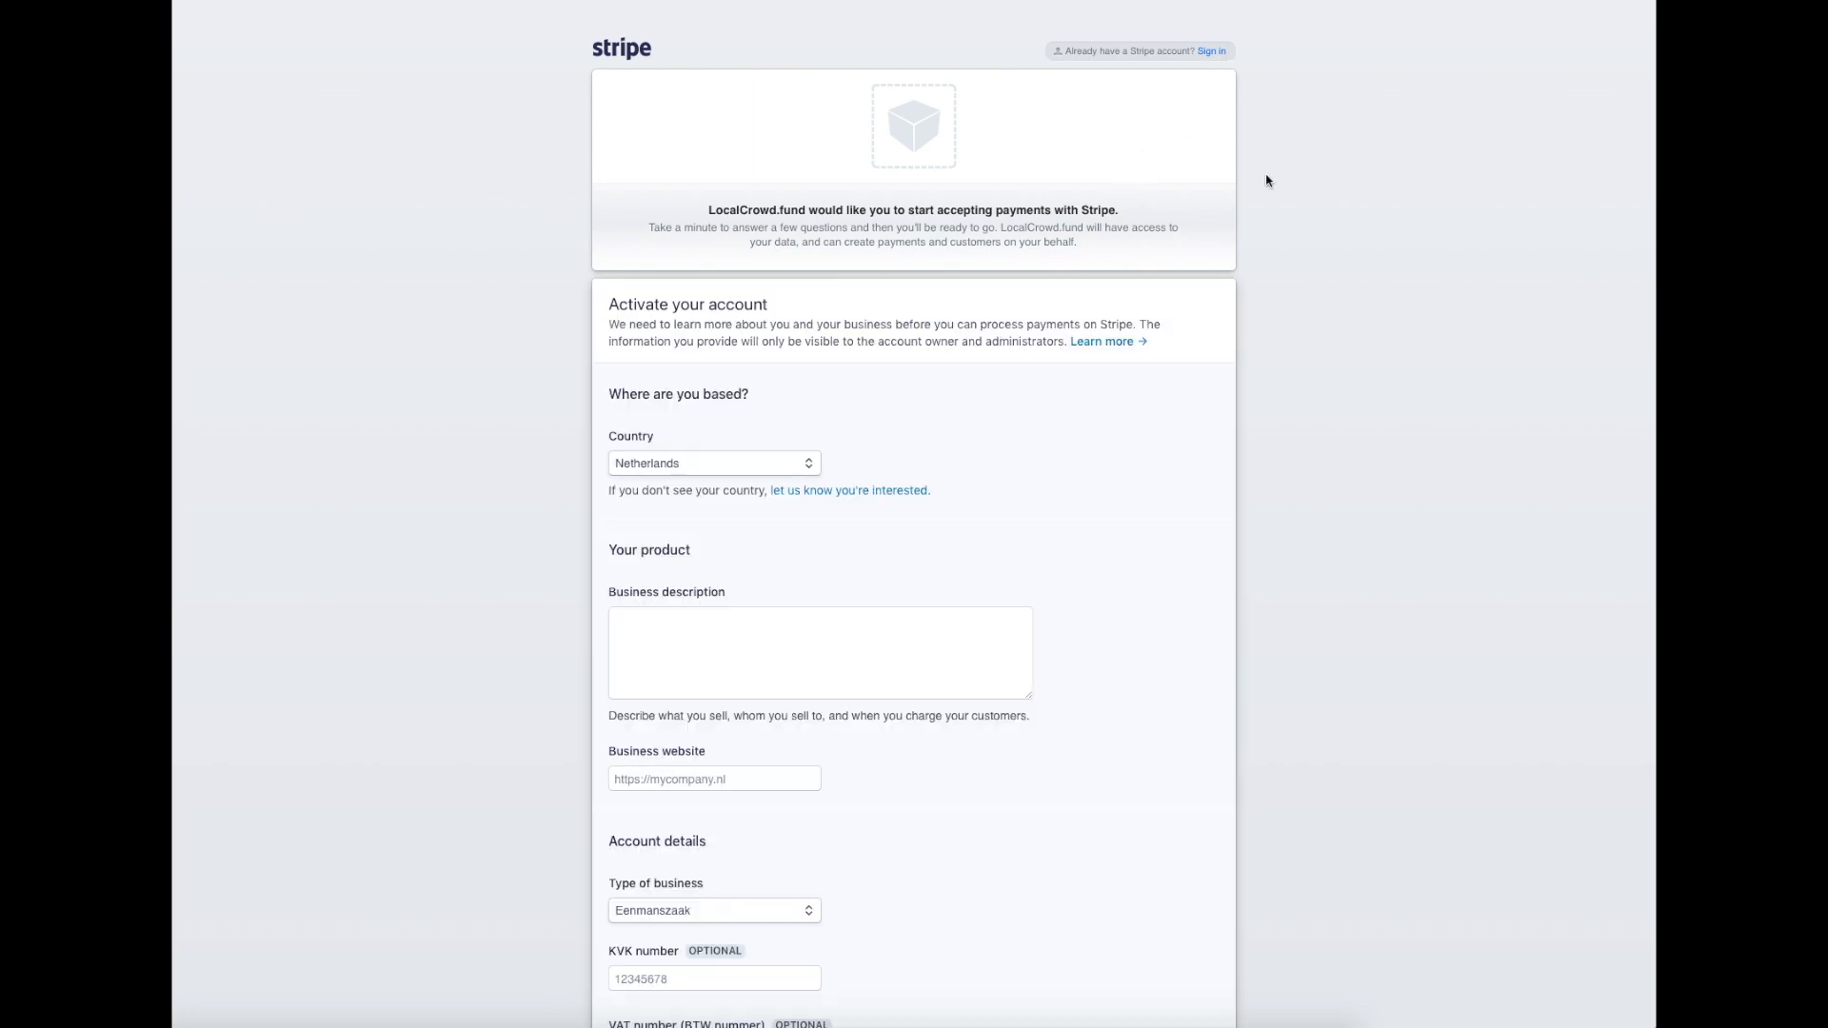
scroll(732, 534, "down", 3)
scroll(732, 534, "down", 10)
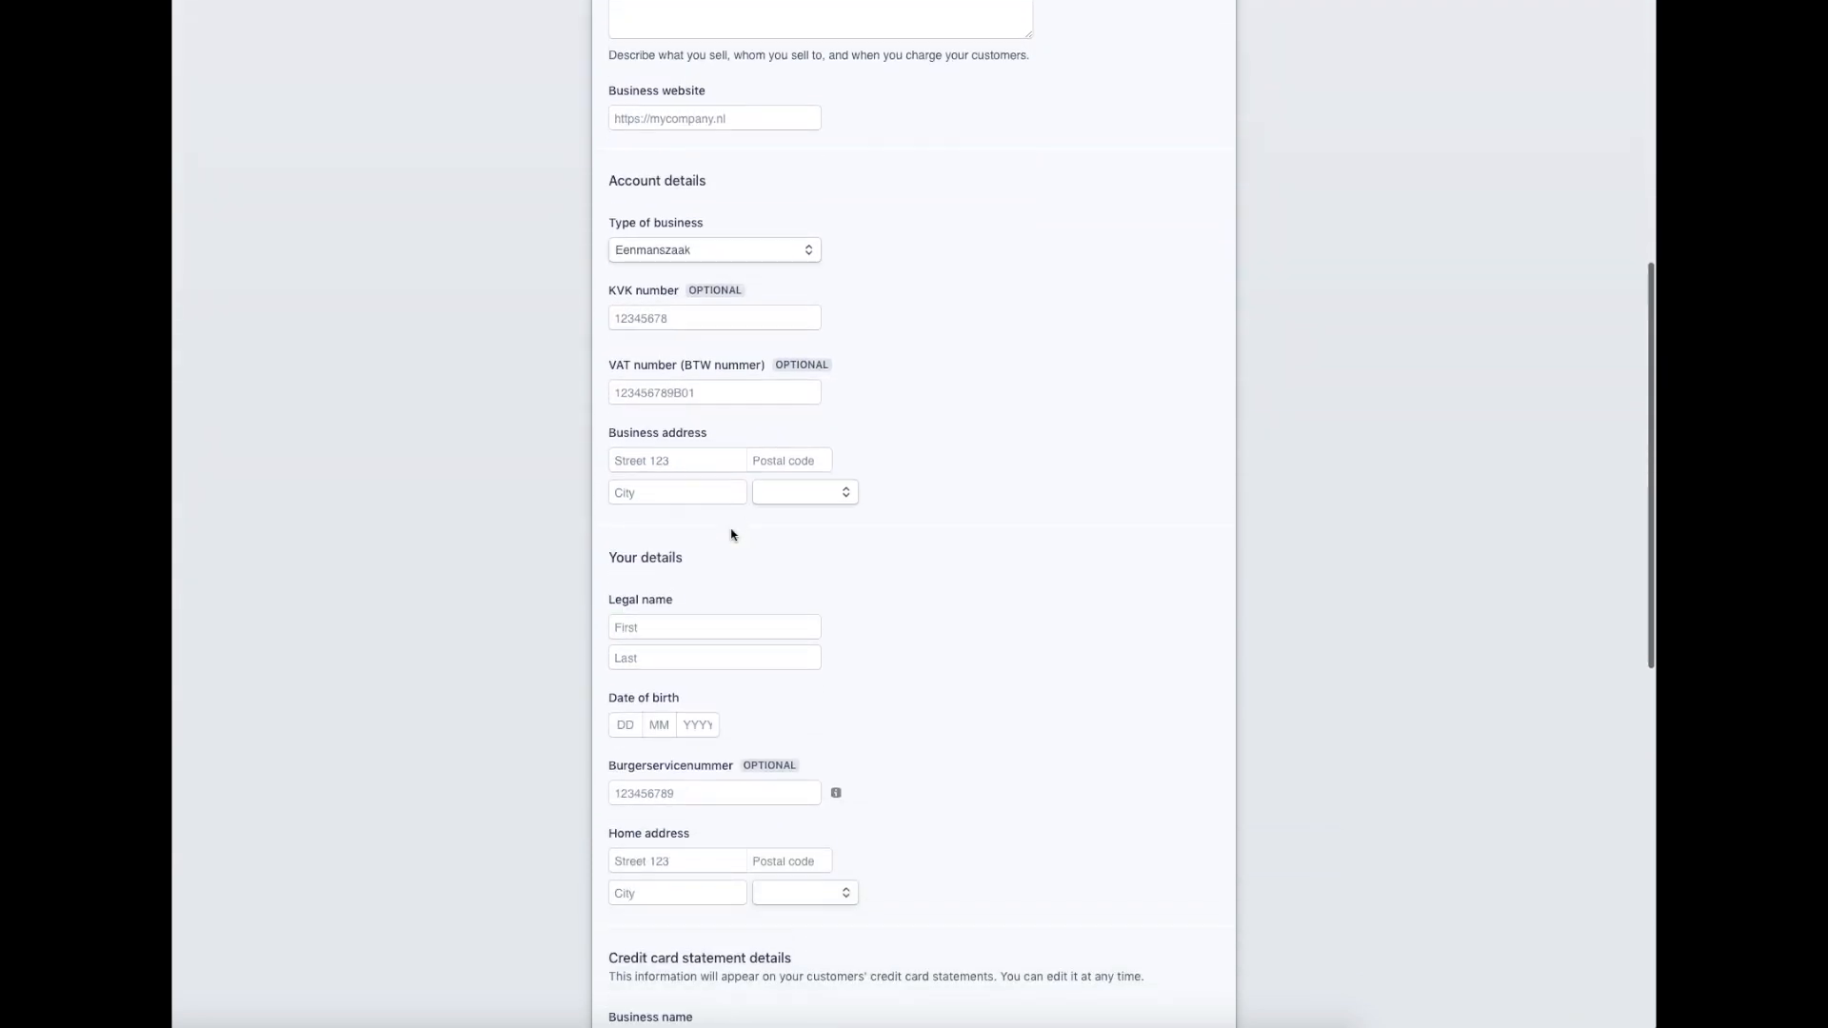
scroll(767, 544, "up", 11)
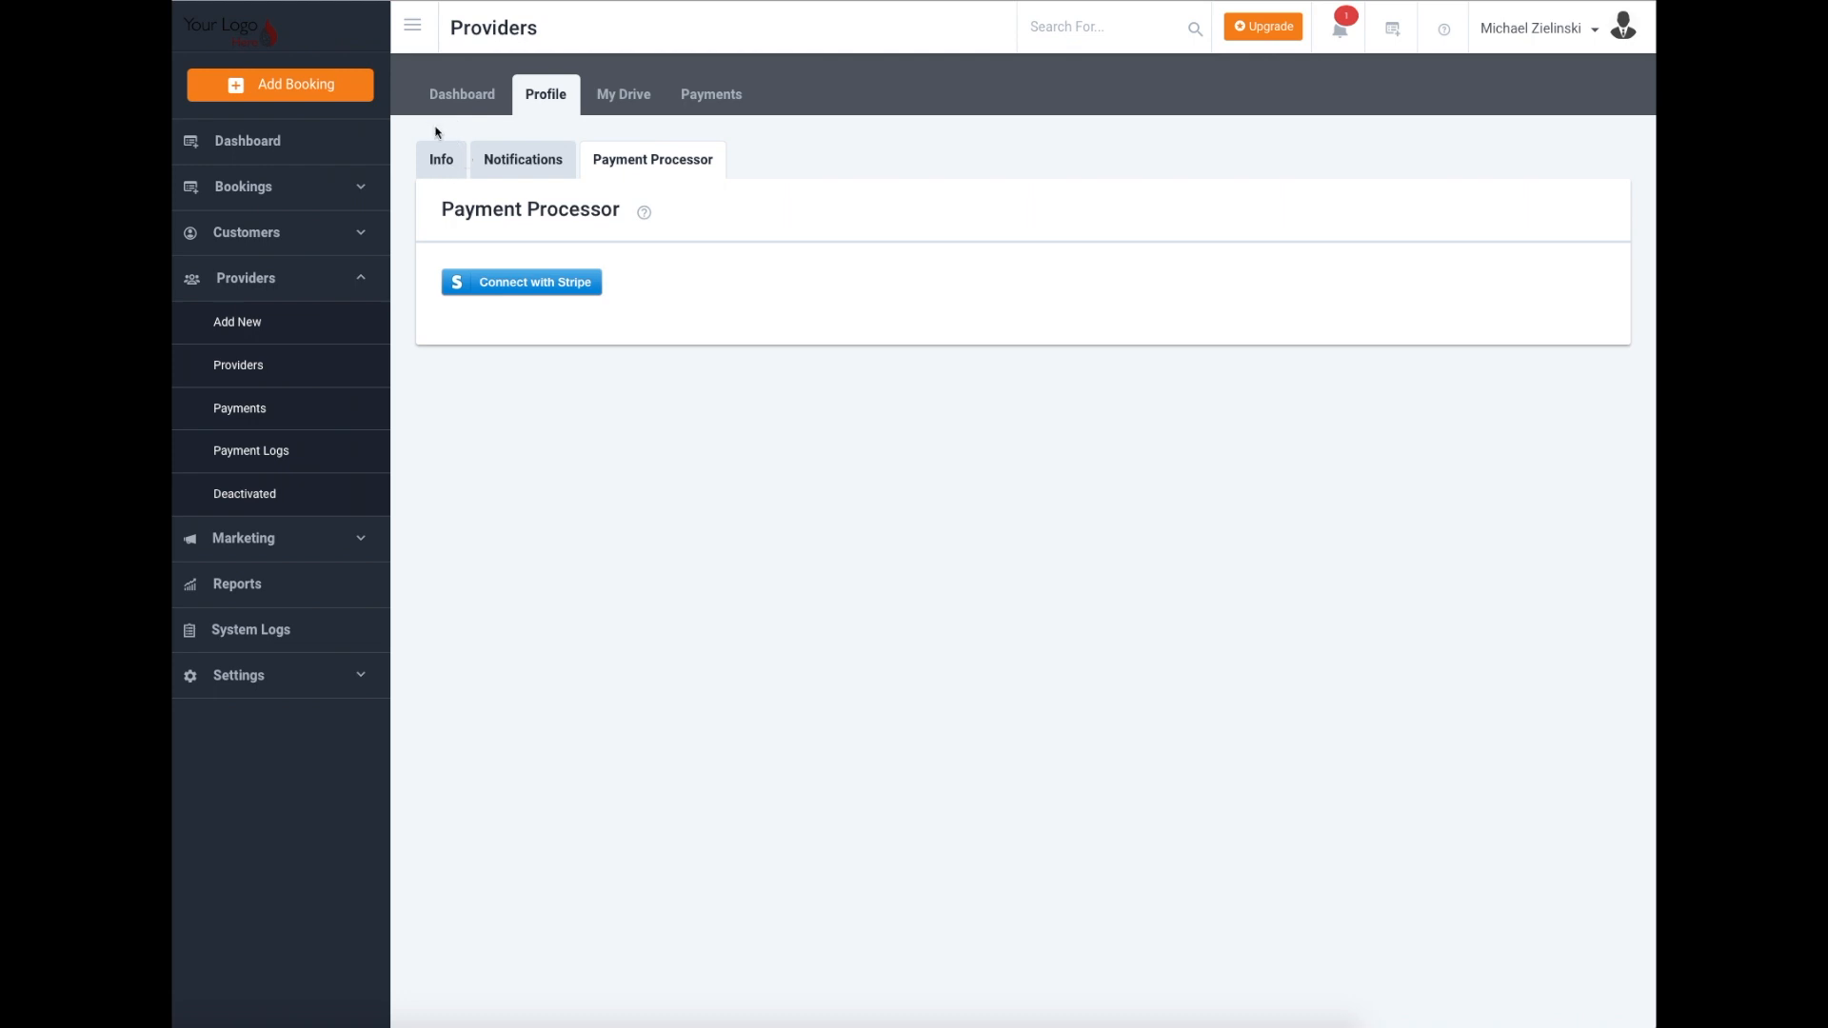
Step: Cancel the Skype update's request to add a helper tool
mouse_move(382, 78)
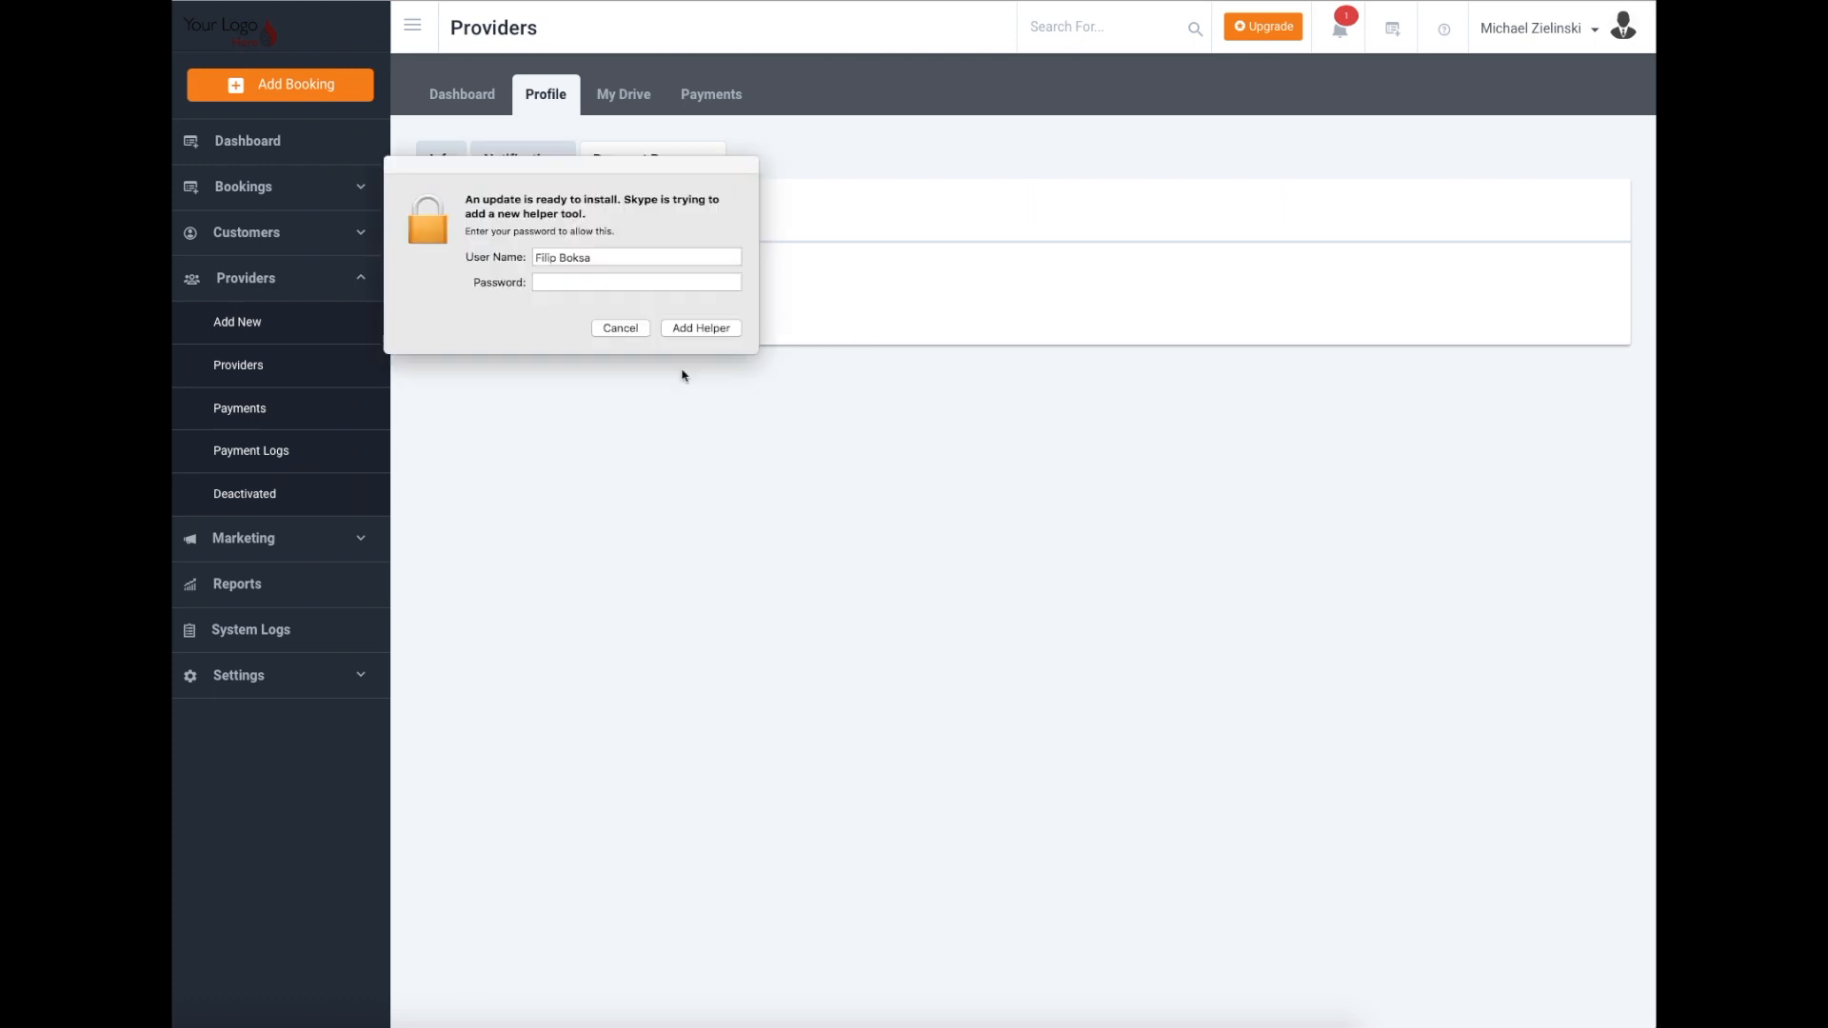
left_click(620, 328)
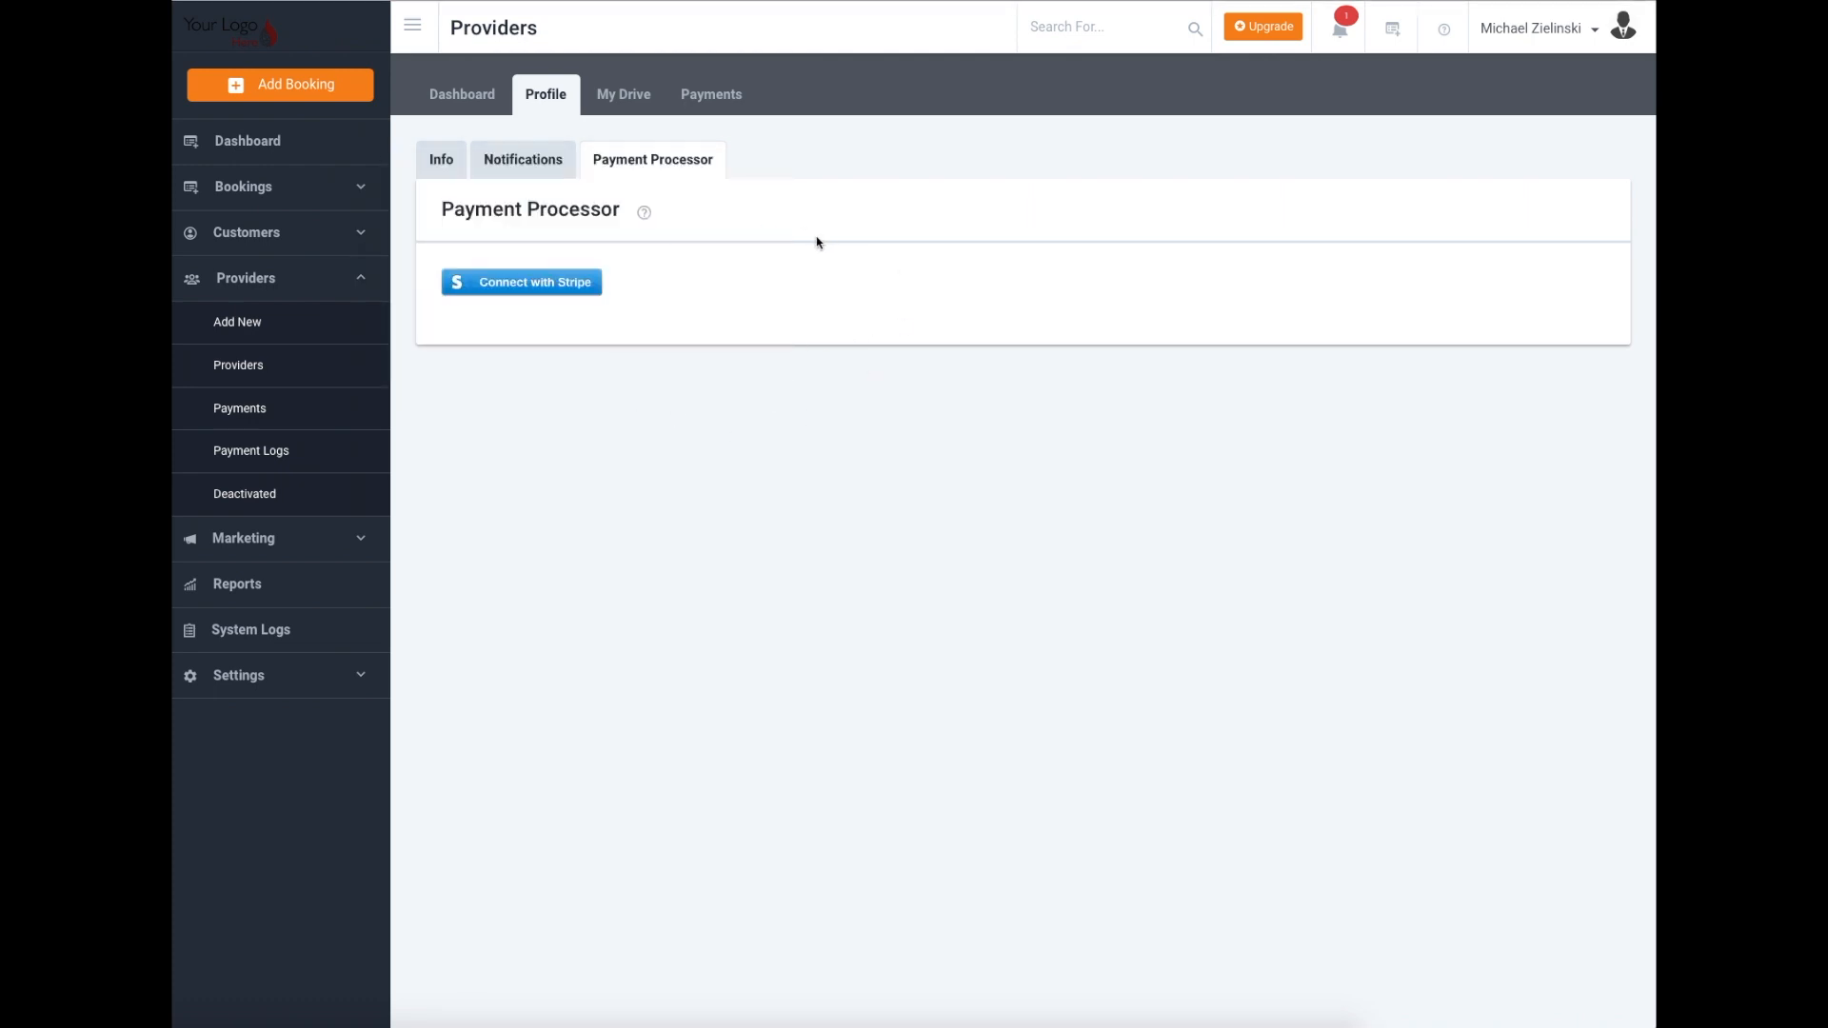